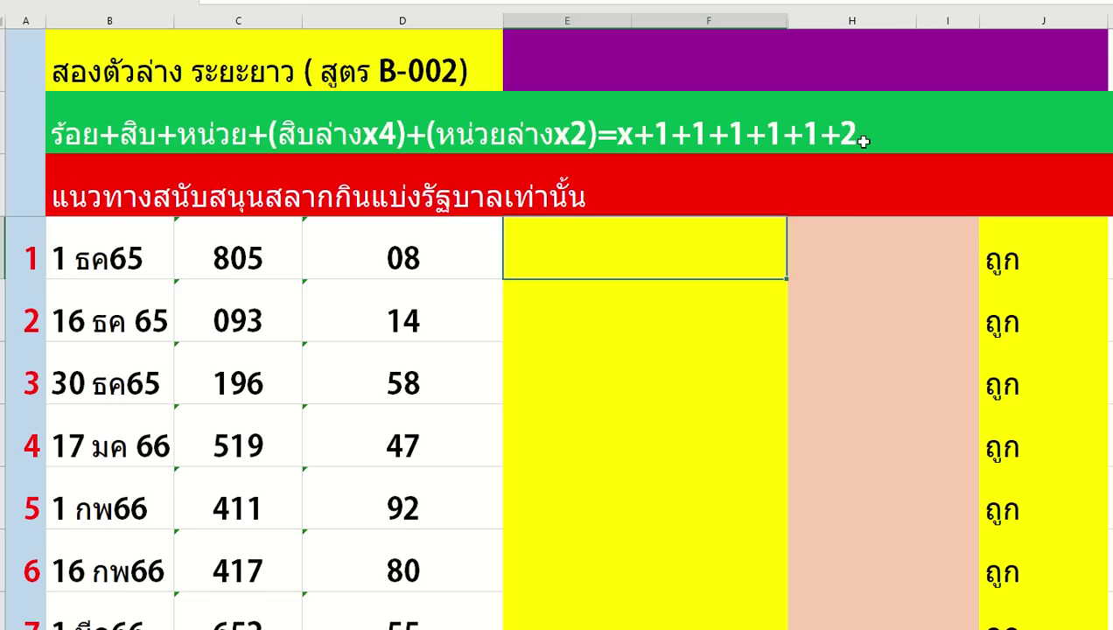
Edit the formula heading in the green row, adding บน after สิบ and after หน่วย
click(139, 132)
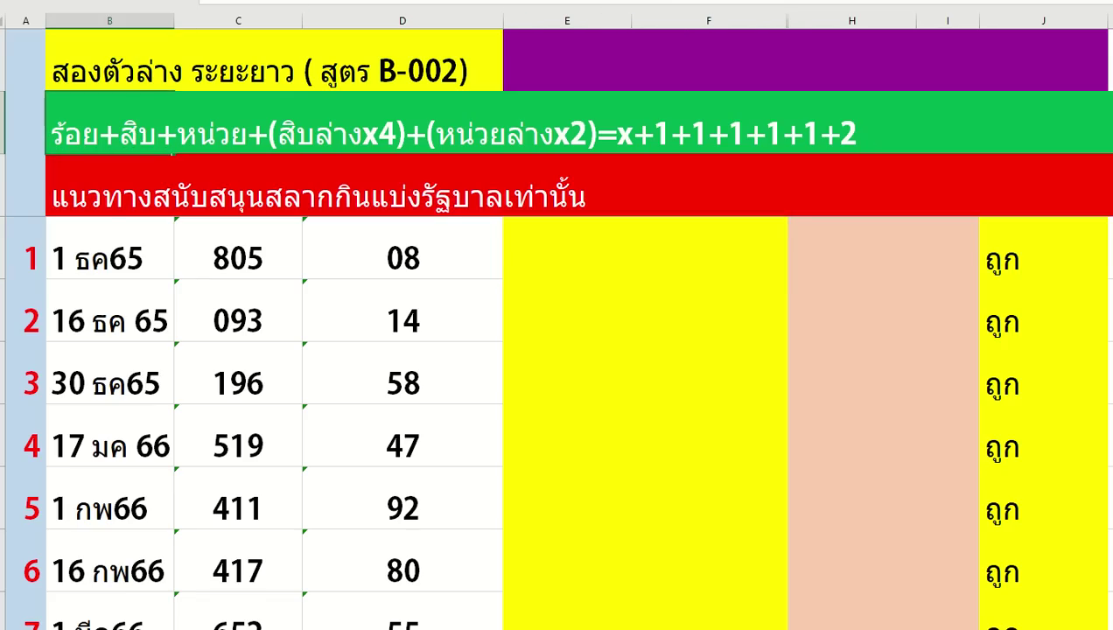
text([o)
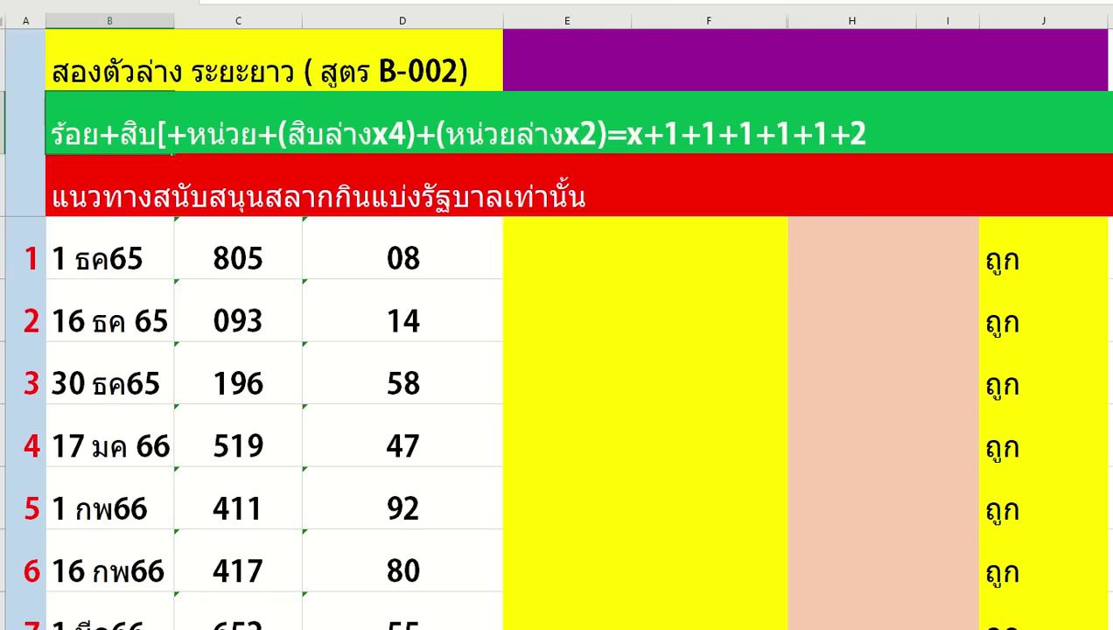
key(BackSpace)
key(BackSpace)
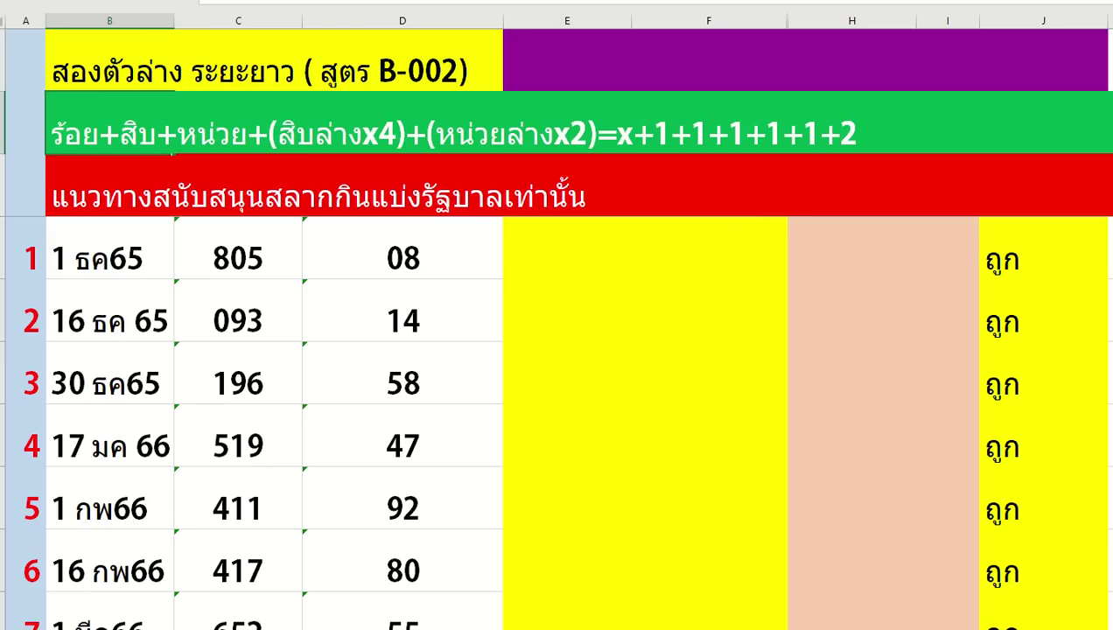
text(1[)
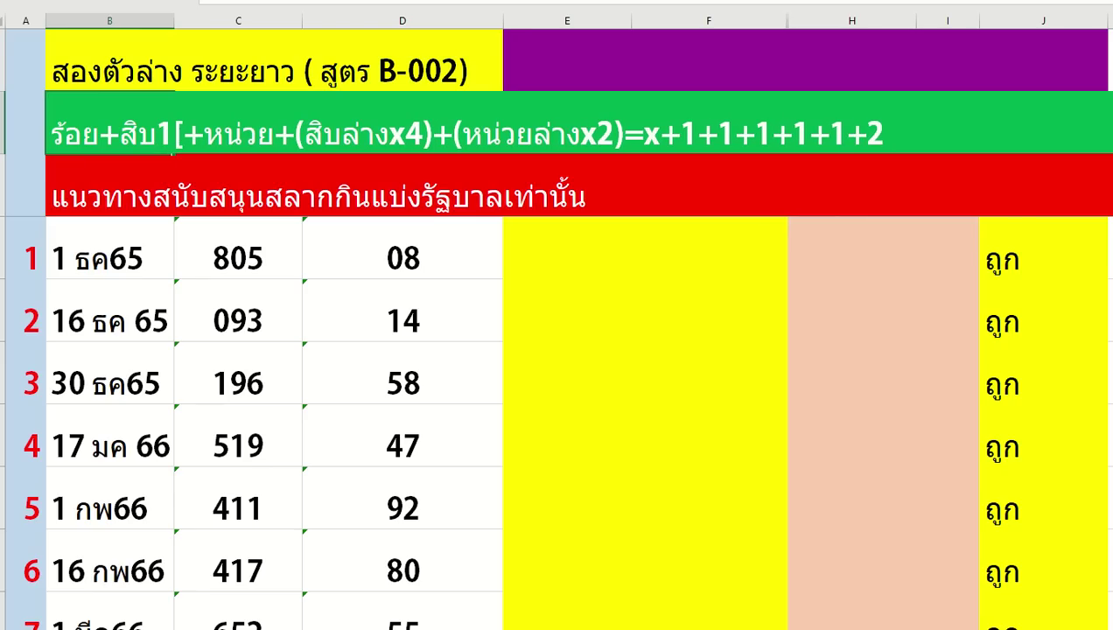
key(BackSpace)
text(บน)
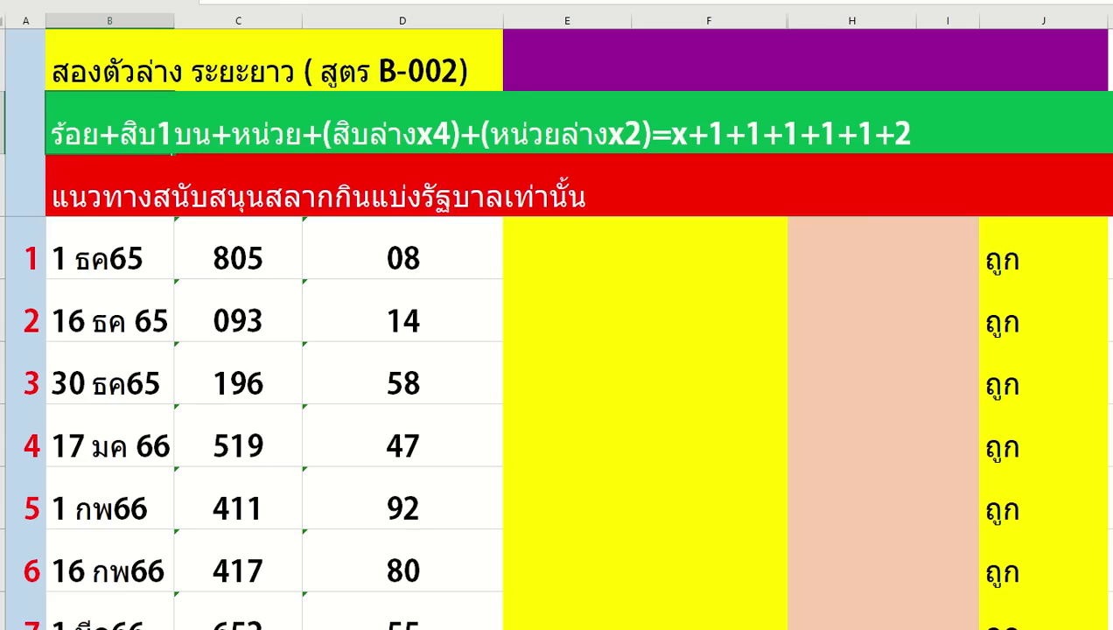
key(BackSpace)
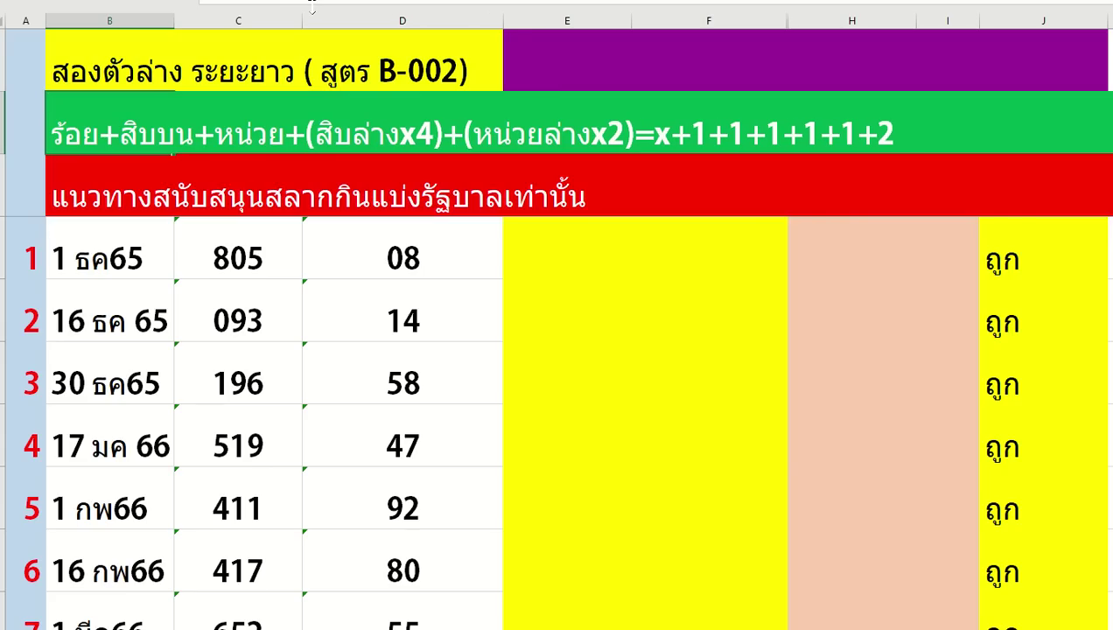
text(บน)
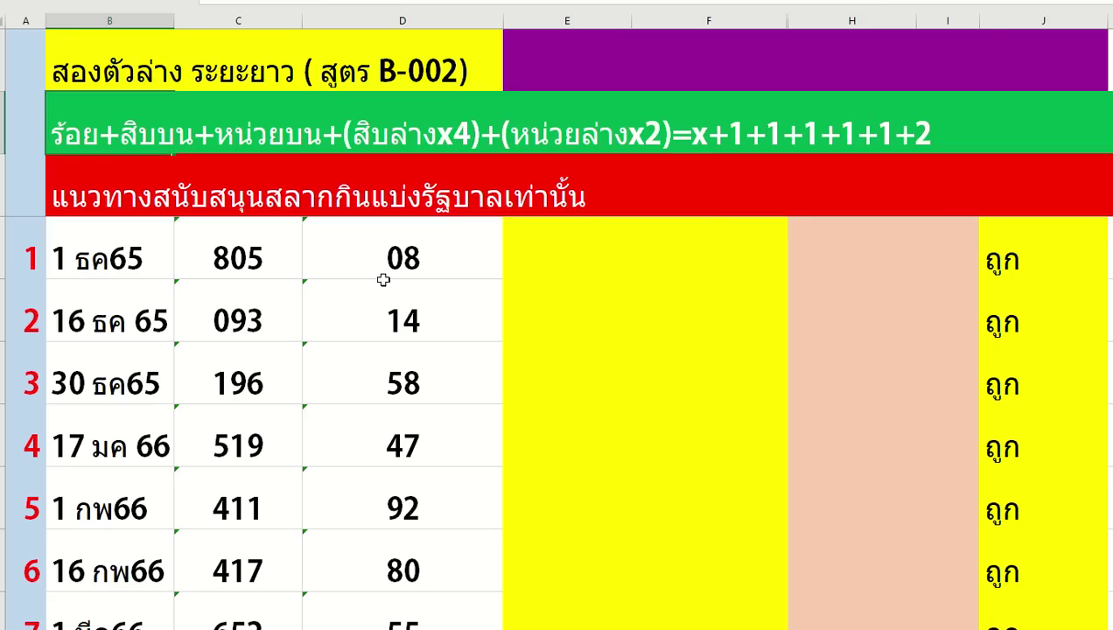
click(383, 281)
Enter the sum 8+0+5+0+16 in the yellow calculation cell of the 1 ธค65 row
click(218, 430)
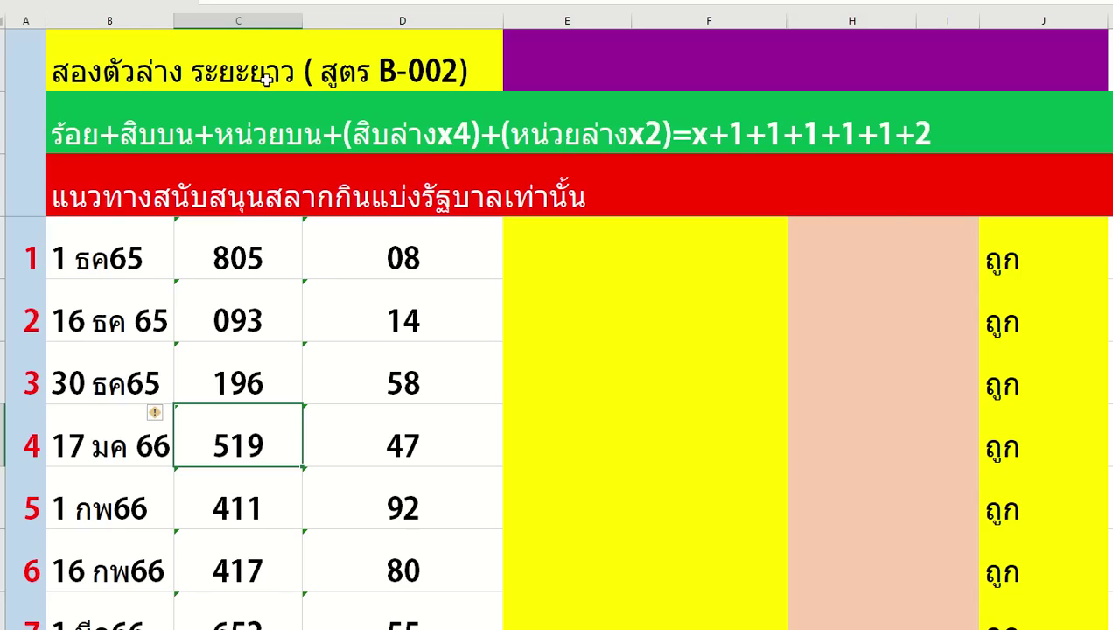
click(166, 266)
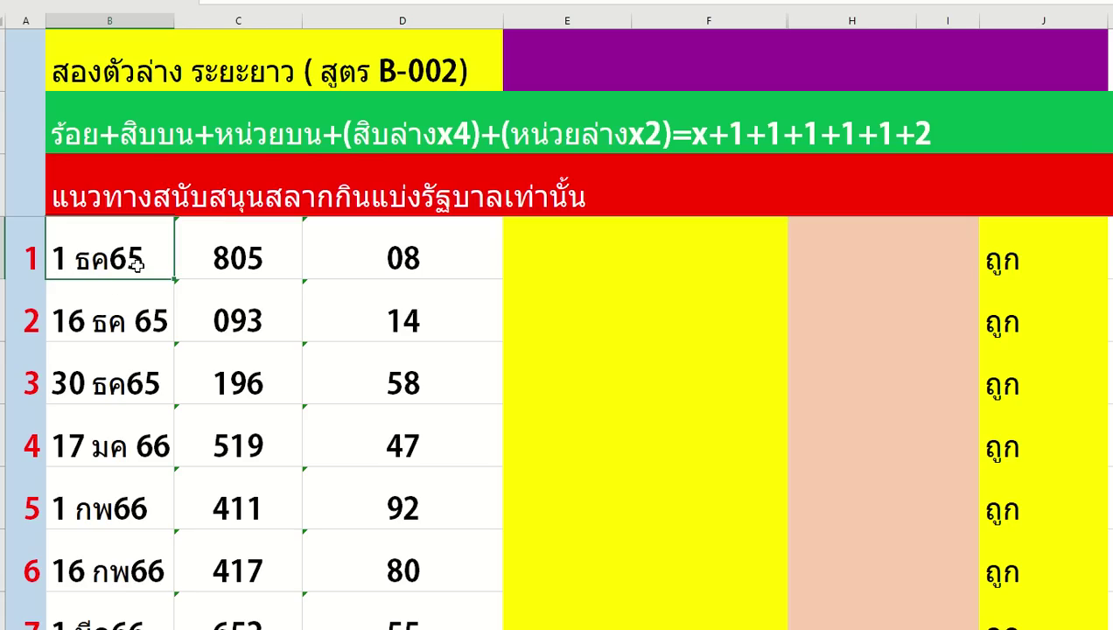
click(569, 258)
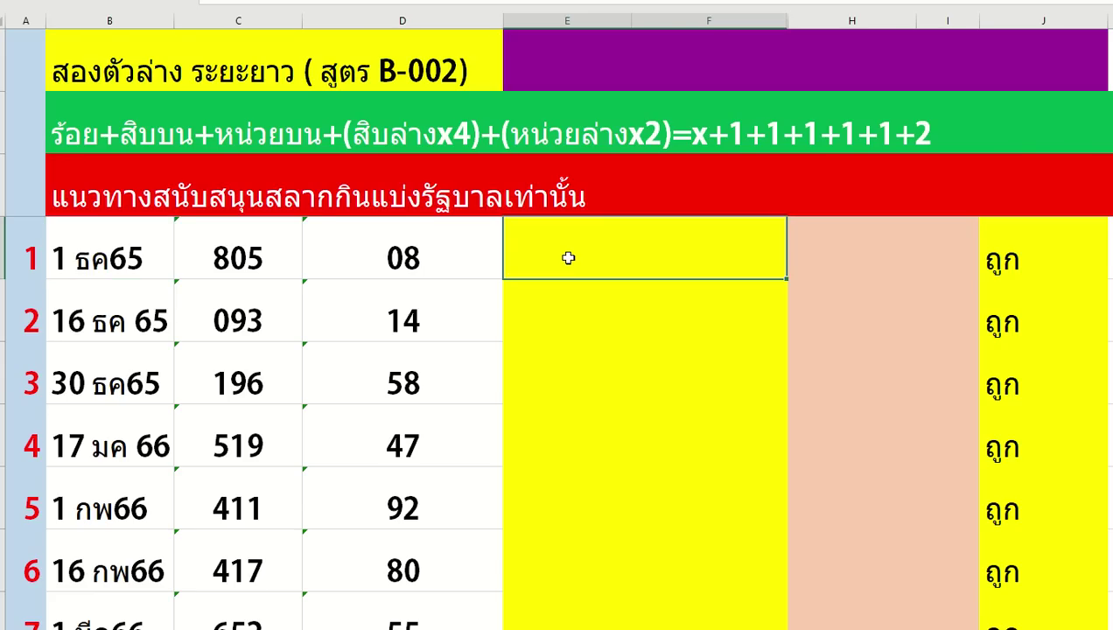
text(8+0)
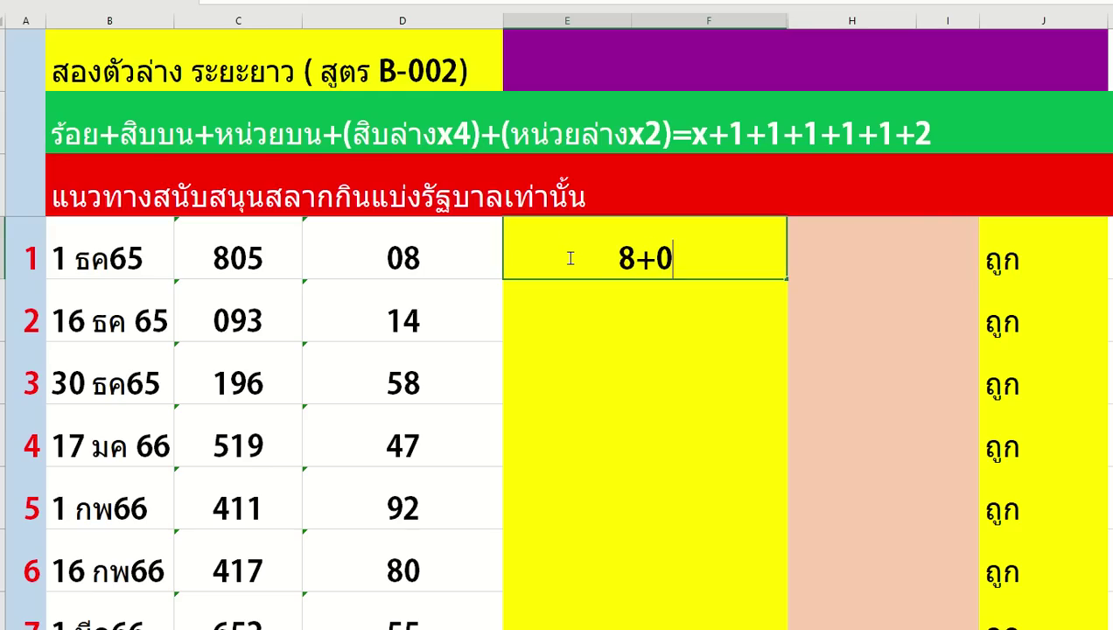
text(+5+)
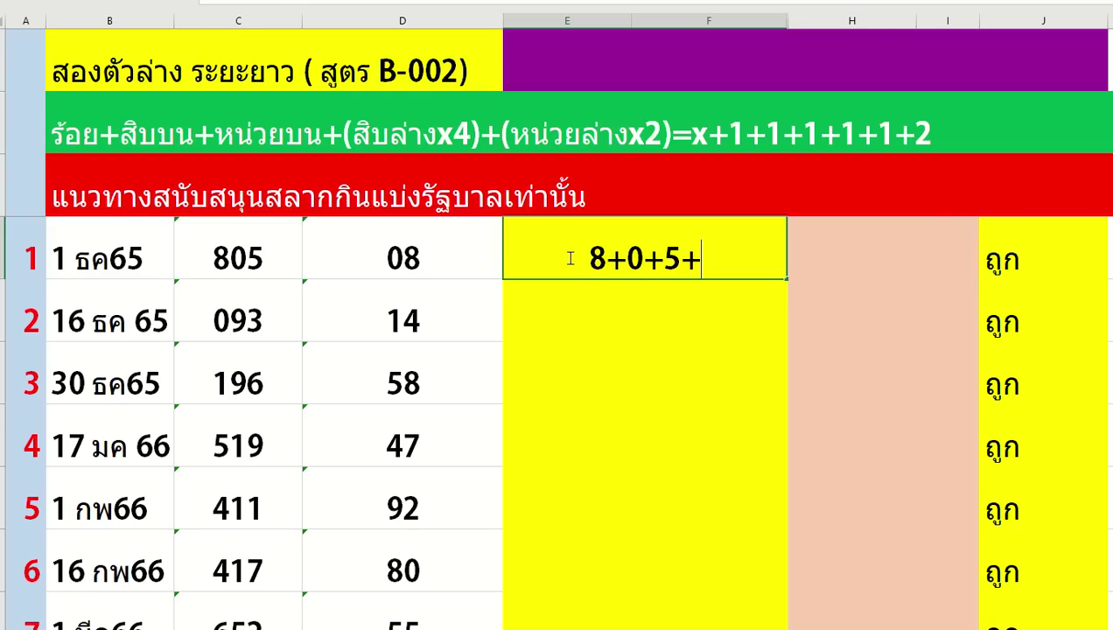
text(0+)
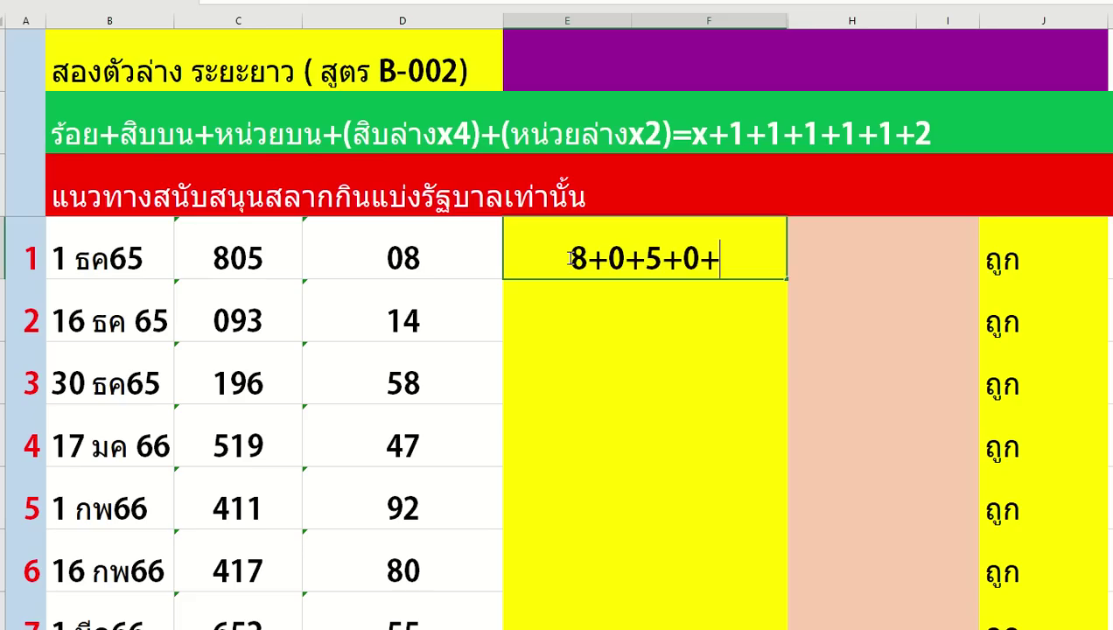
text(16)
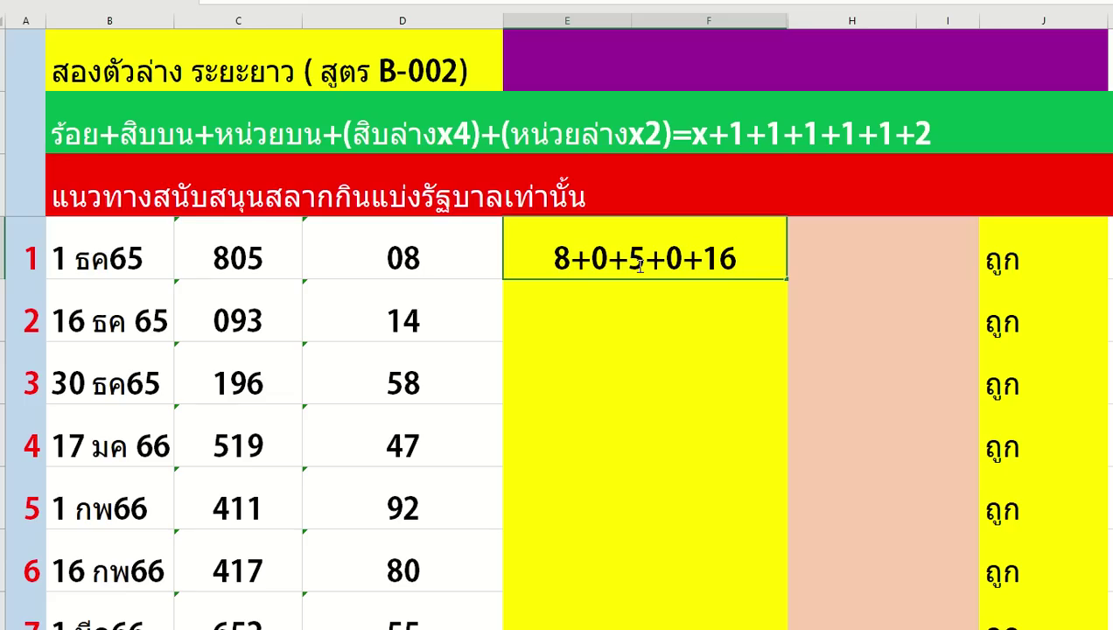
Enter the digit list 9 0 1 2 3 4 6 in column H of the 1 ธค65 row
click(833, 249)
text(9 )
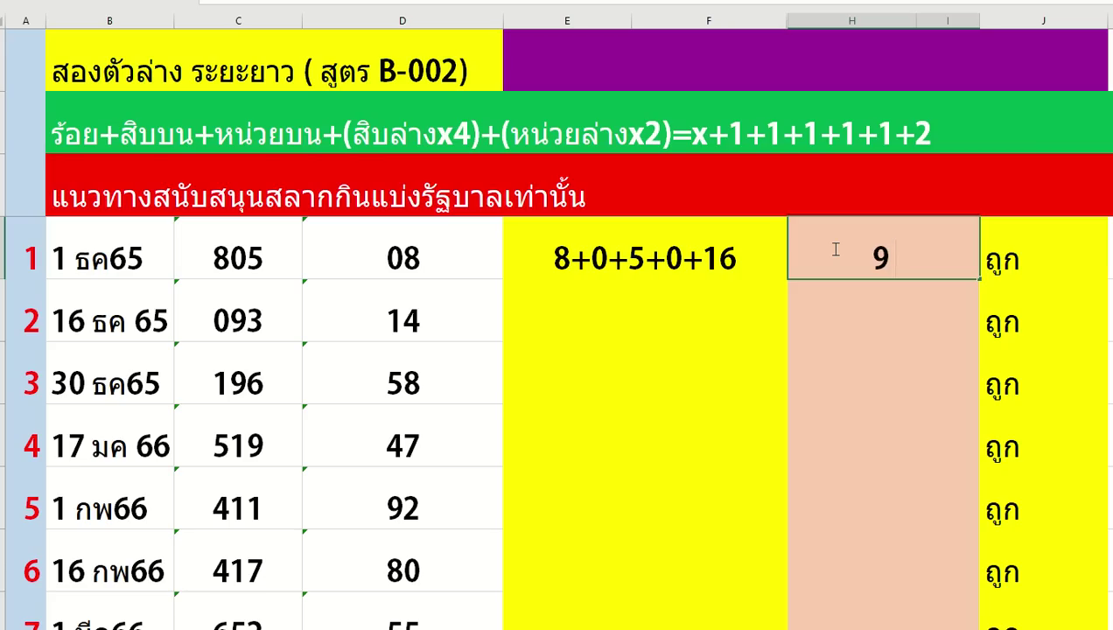
text(0 1 2 3 4)
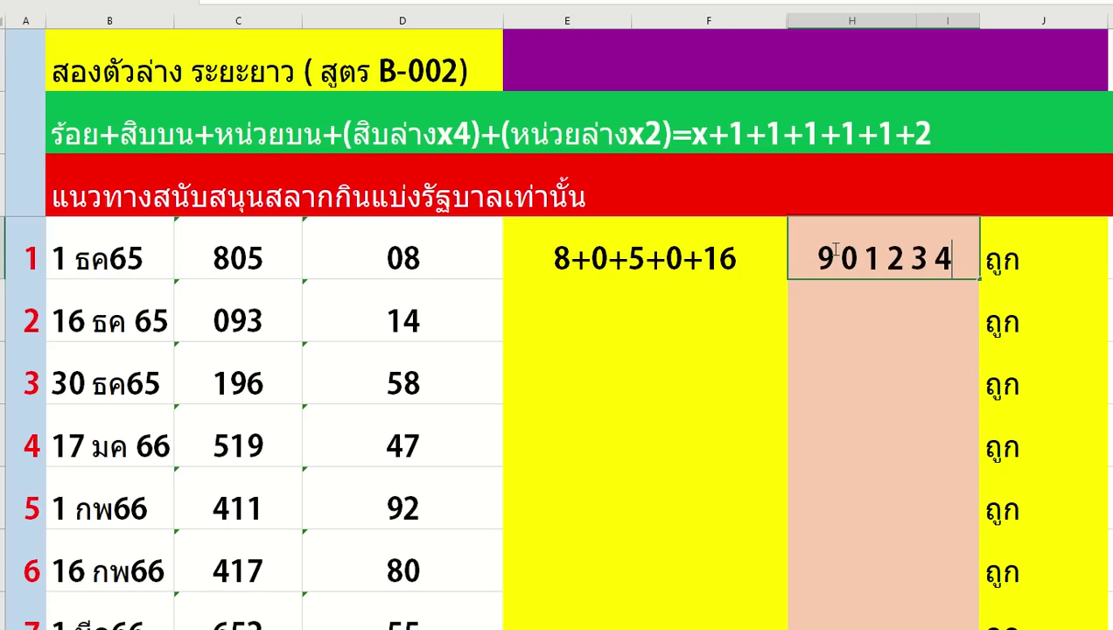
text( 6)
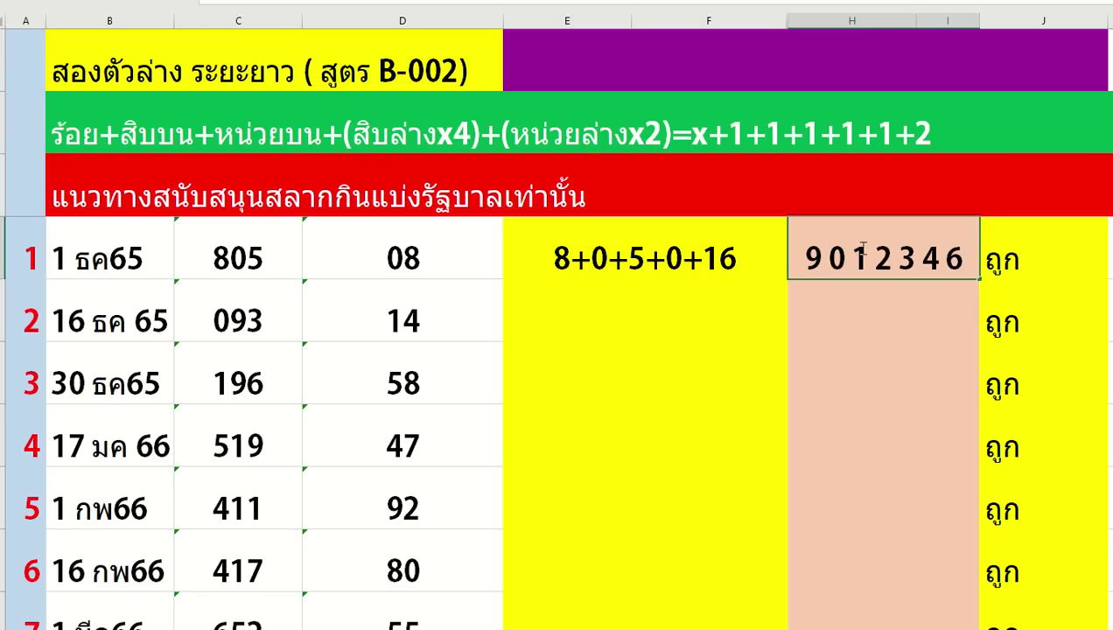
Colour the digits 1 and 4 red in the digit list of the 1 ธค65 row
drag(853, 254, 938, 254)
click(913, 227)
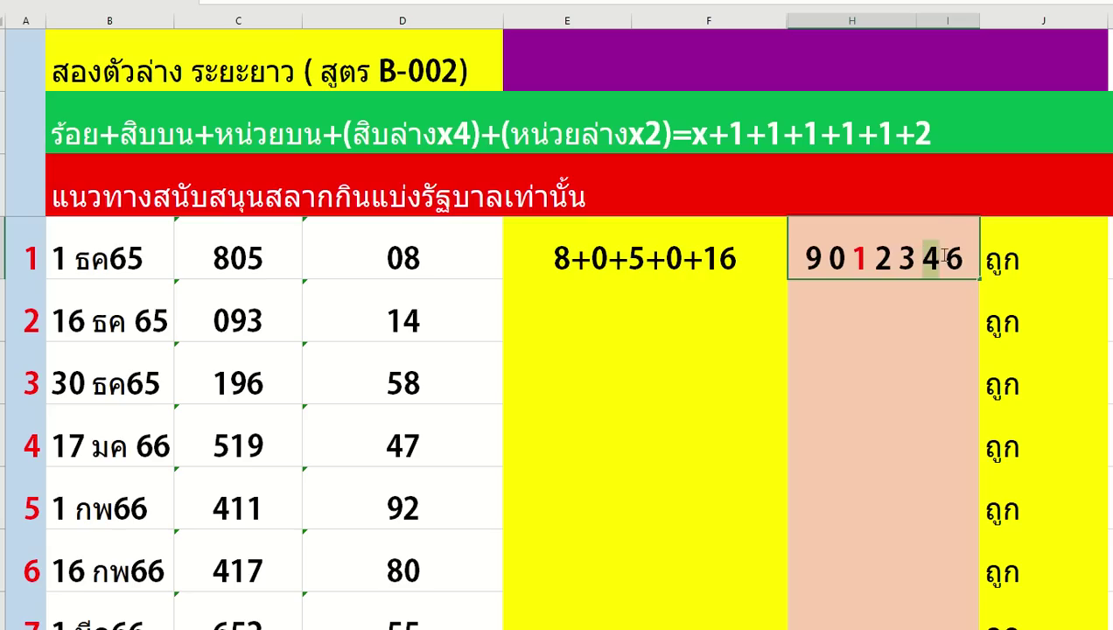
click(989, 229)
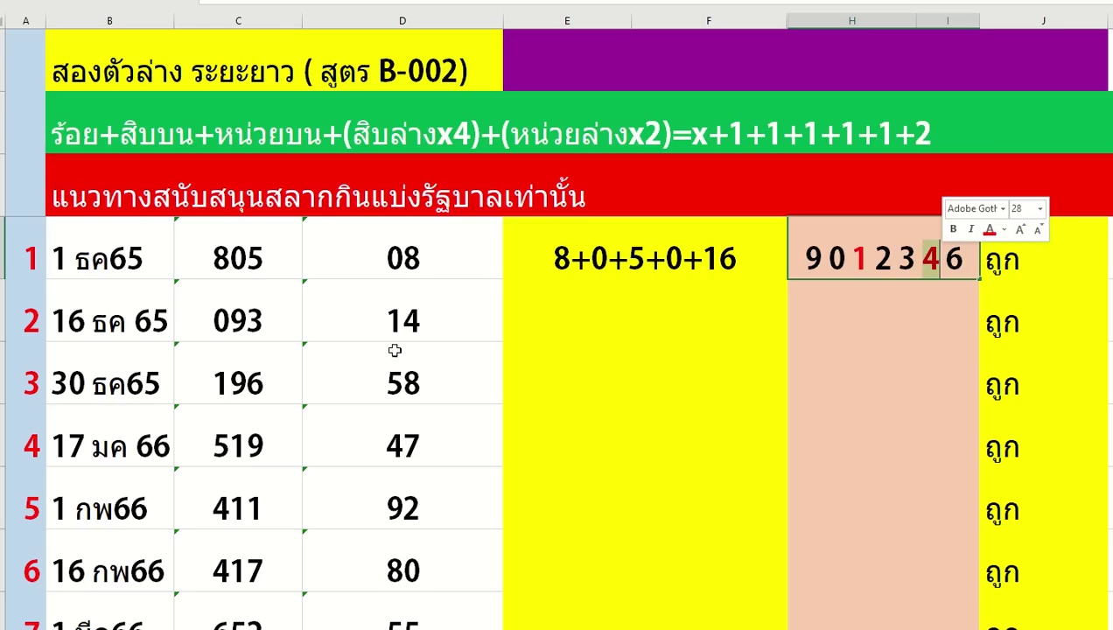
Set the font colour of the two-digit result in column D of the 16 ธค 65 row to red
click(233, 322)
click(371, 304)
right_click(373, 306)
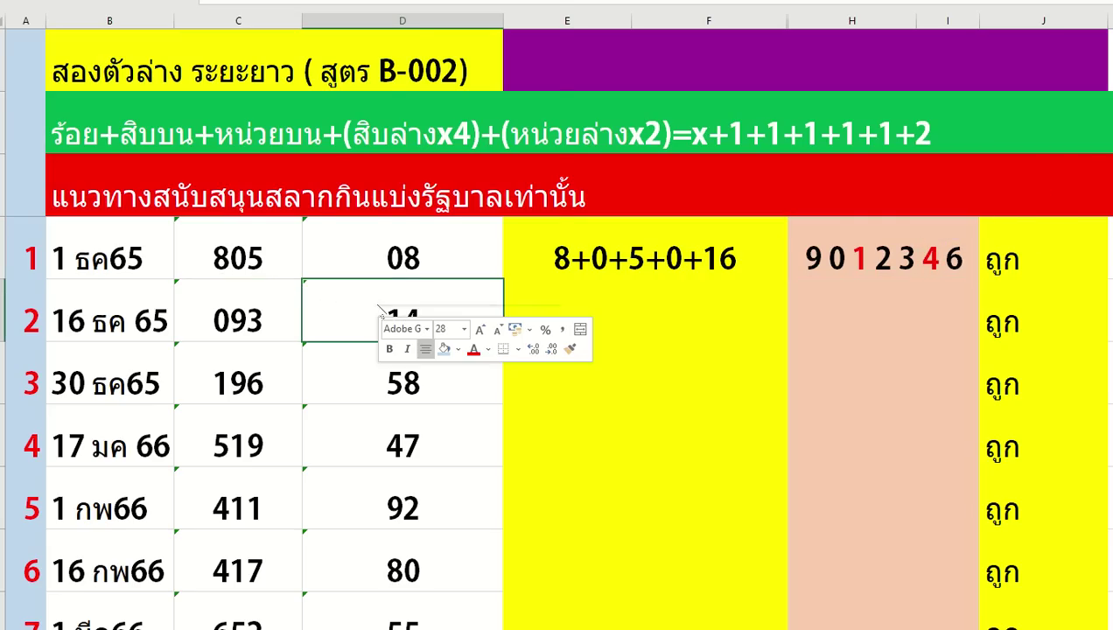
click(474, 349)
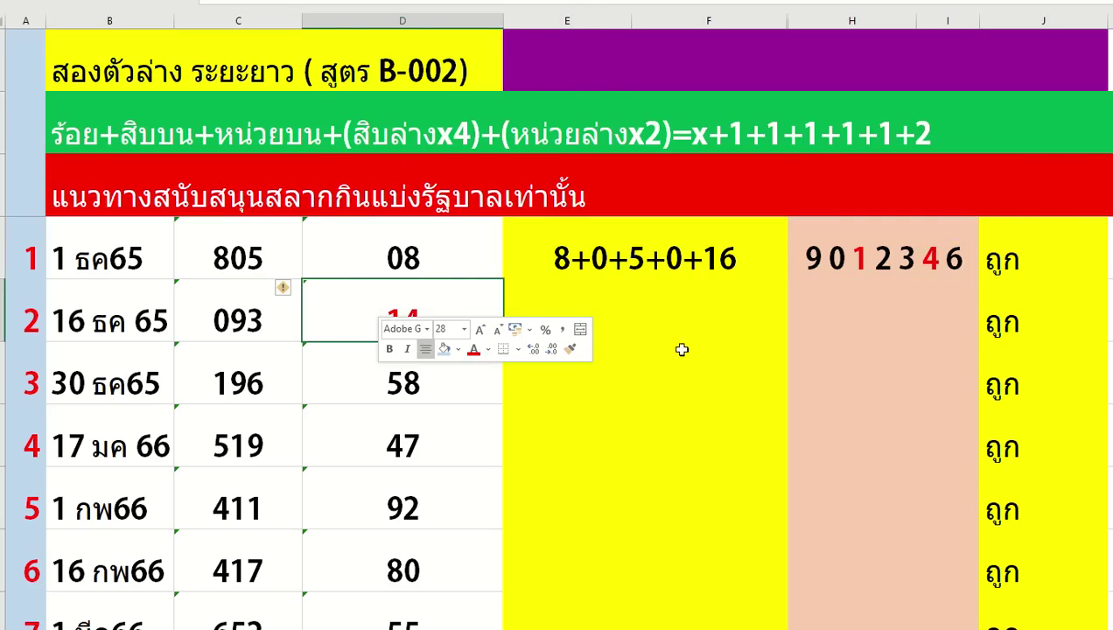
Enter the sum 0+9+3+4+8 in the yellow calculation cell of the 16 ธค 65 row
click(698, 320)
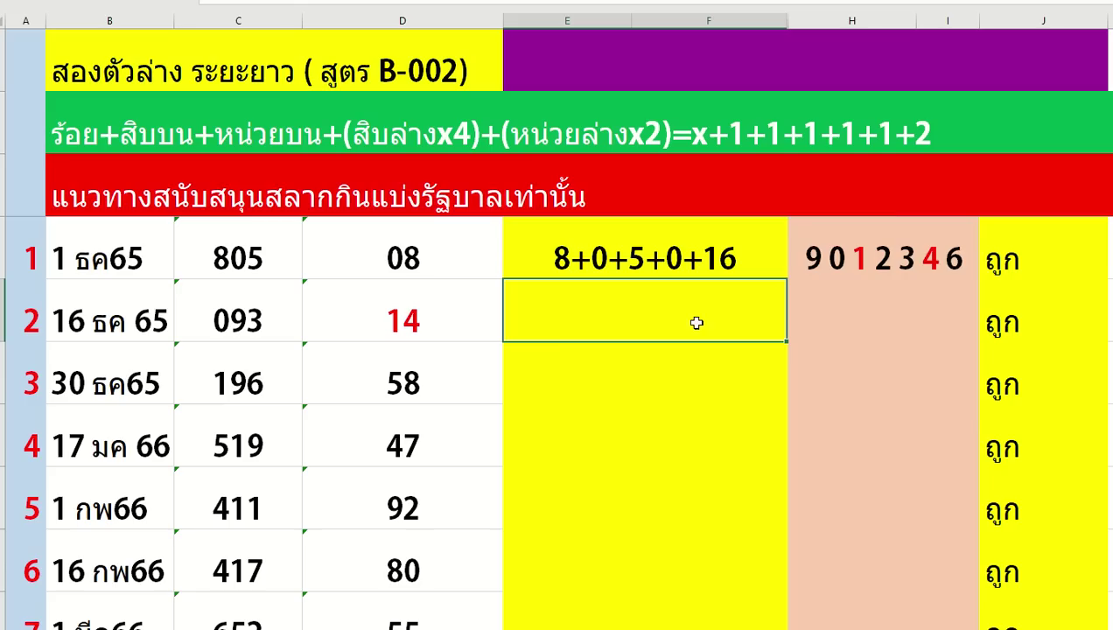
click(574, 364)
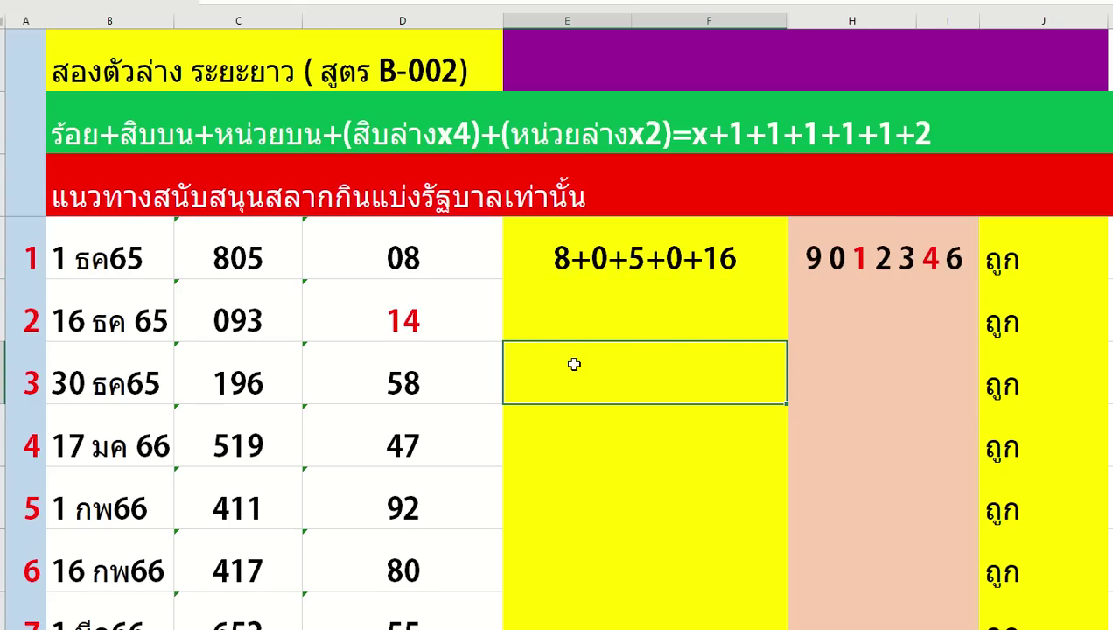
drag(577, 348, 571, 318)
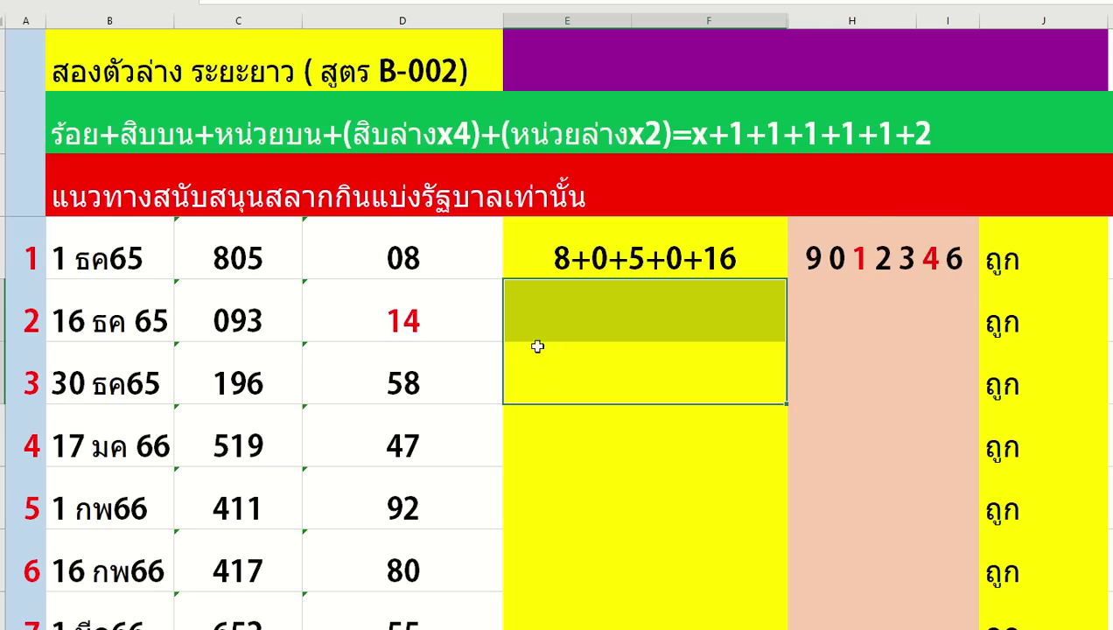
key(Down)
click(598, 319)
text(0)
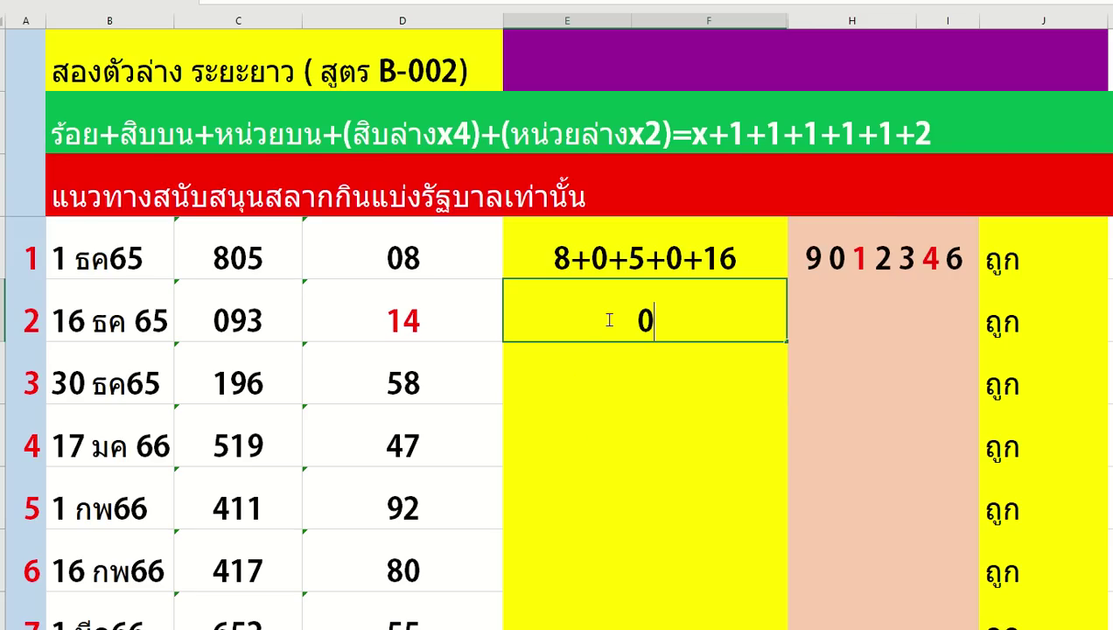
text(+9+3+)
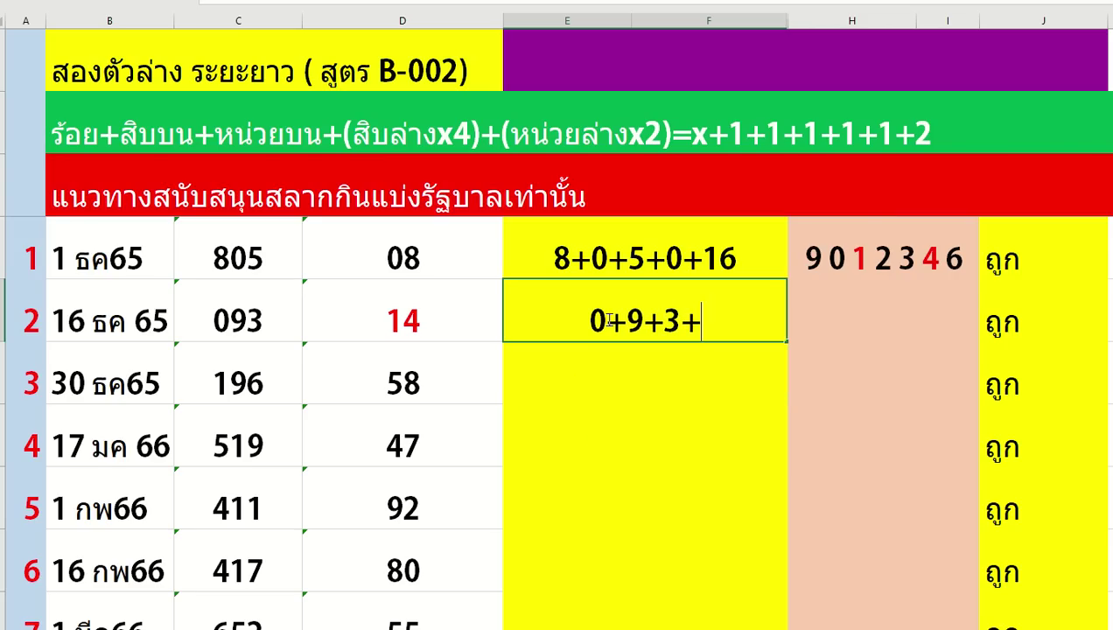
text(4)
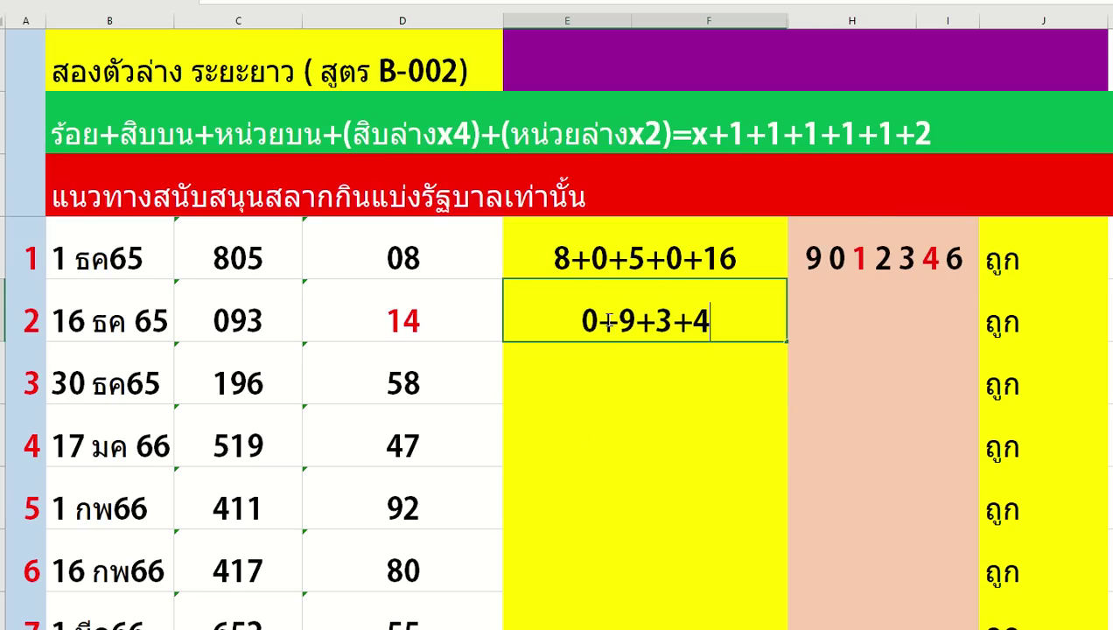
text(+)
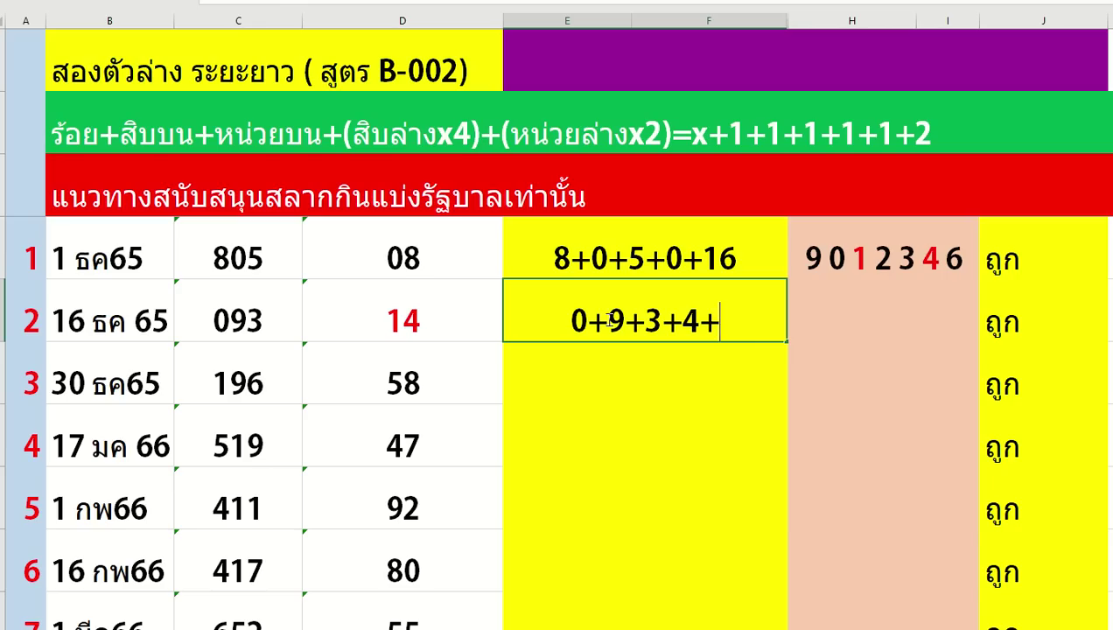
text(8)
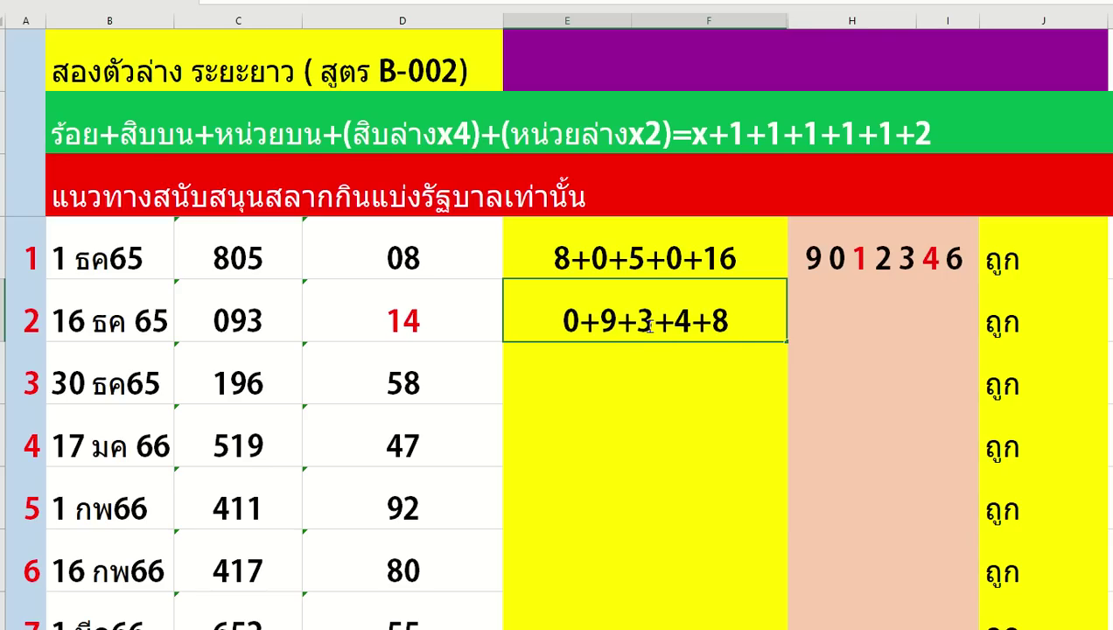
Enter the digit list 4 5 6 7 8 9 1 in column H of the 16 ธค 65 row
click(810, 317)
text(4)
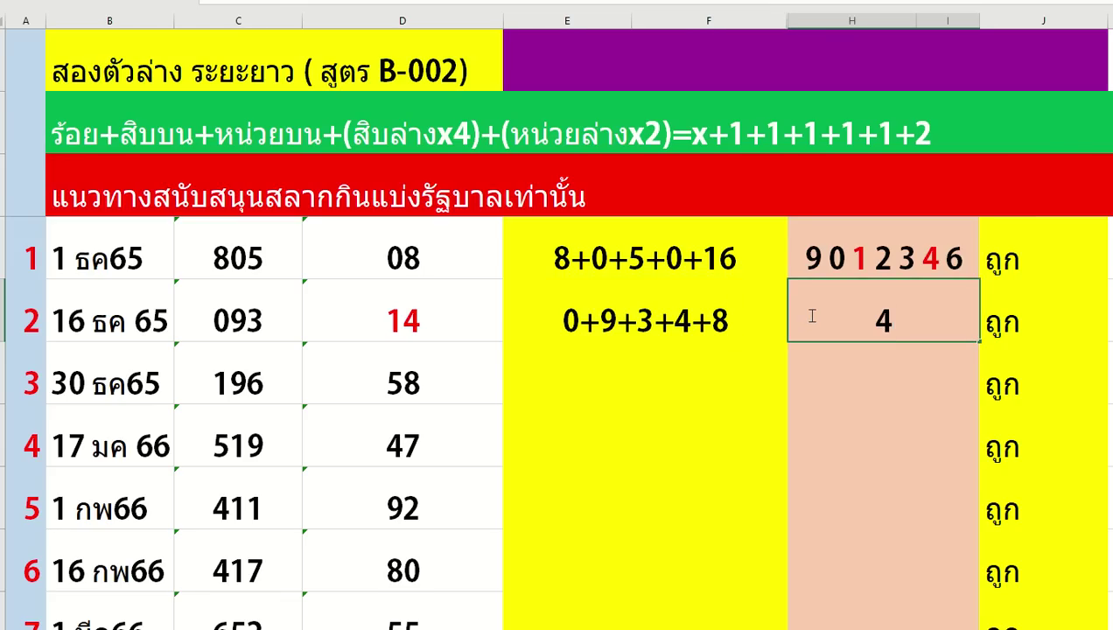
text( 5 6 7 8 9)
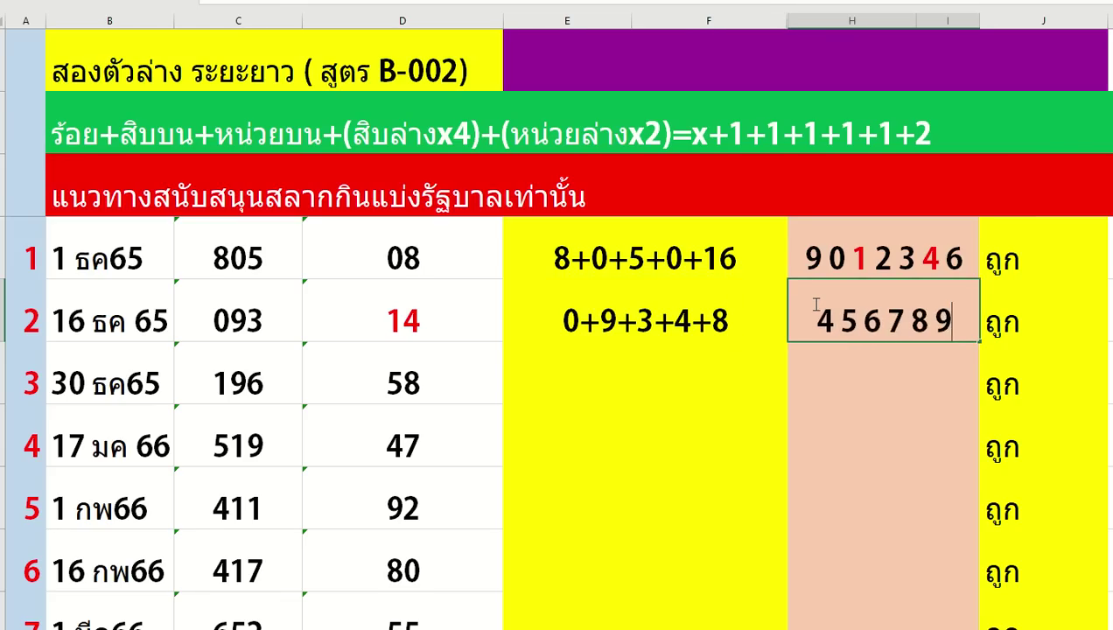
text( 1)
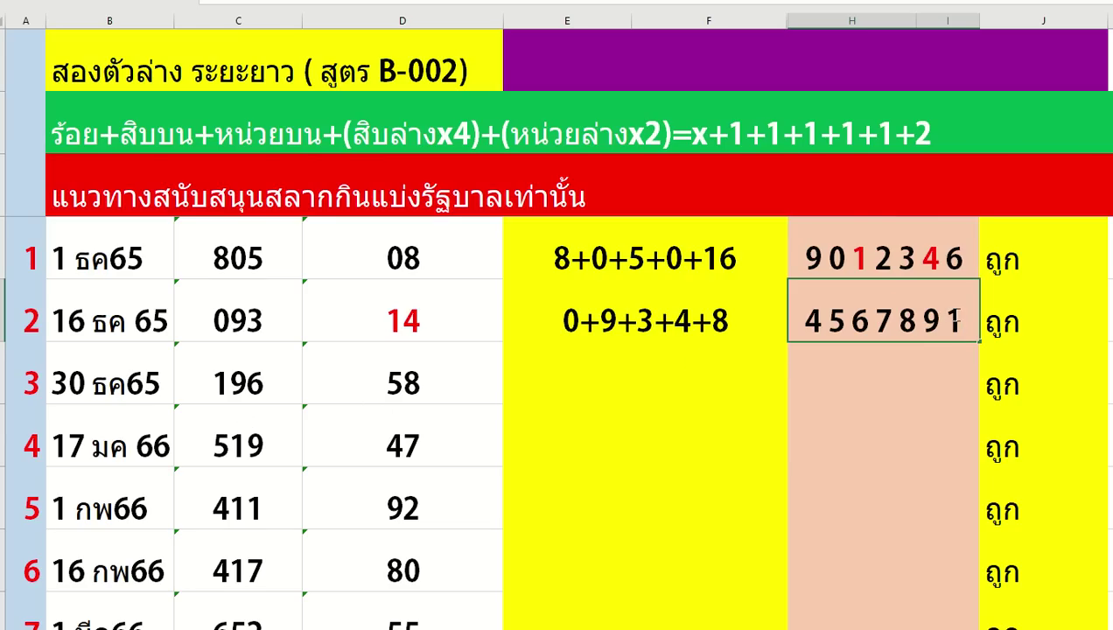
click(850, 316)
Set the font colour of the two-digit result in column D of the 30 ธค65 row to red
click(391, 387)
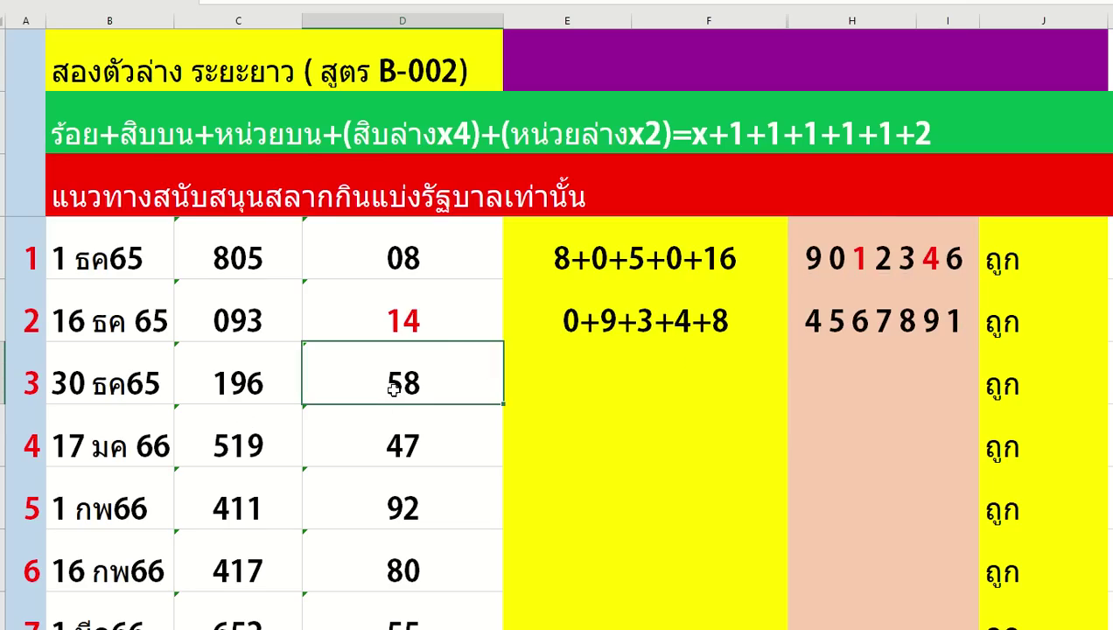
right_click(394, 391)
click(490, 435)
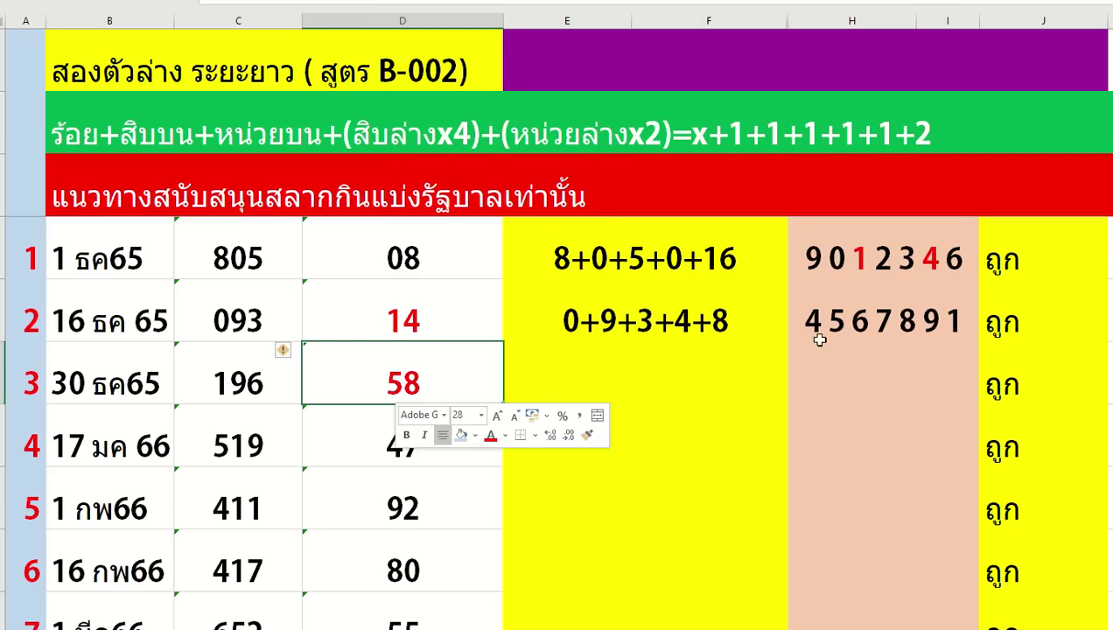
Color the digits 8 and 5 red in the column H digit list of the 16 ธค 65 row
double_click(907, 318)
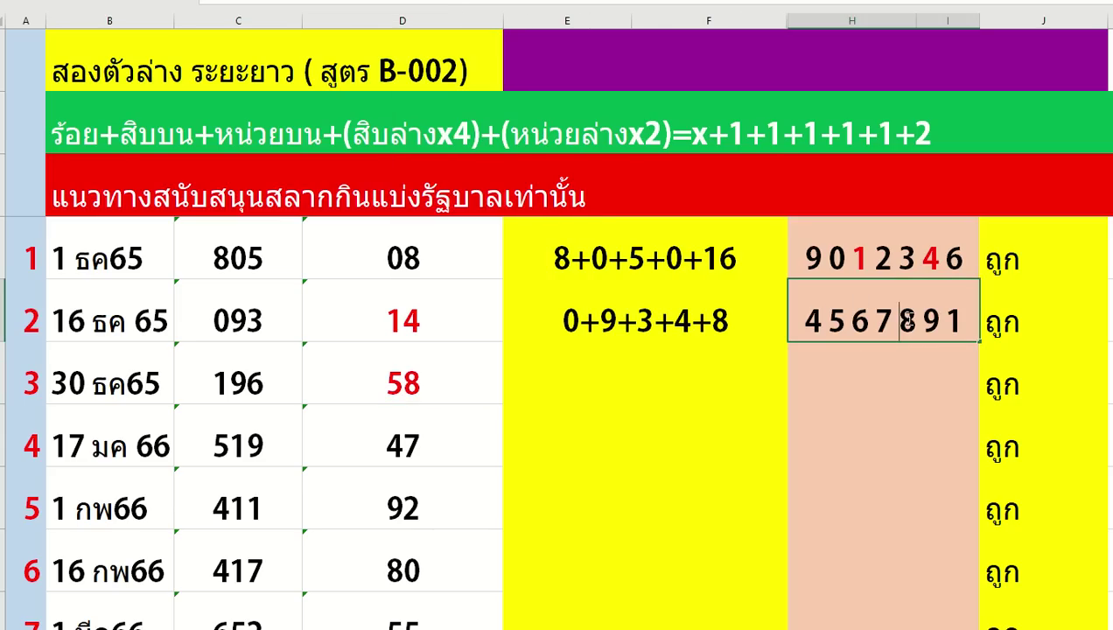
drag(898, 319, 922, 319)
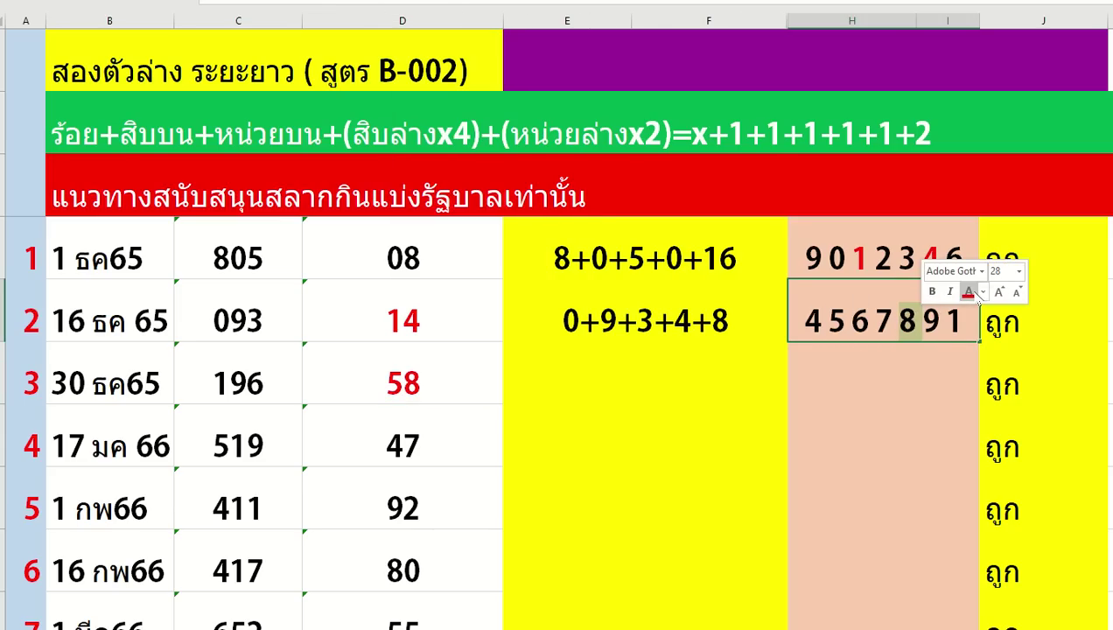
click(968, 291)
drag(825, 319, 842, 318)
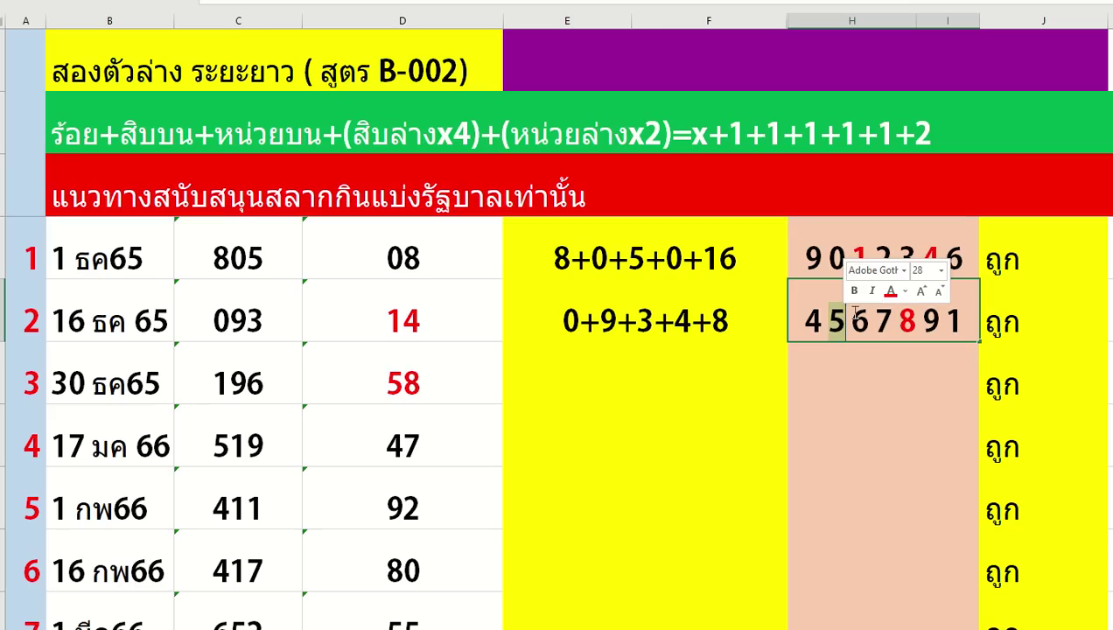
click(889, 292)
click(847, 385)
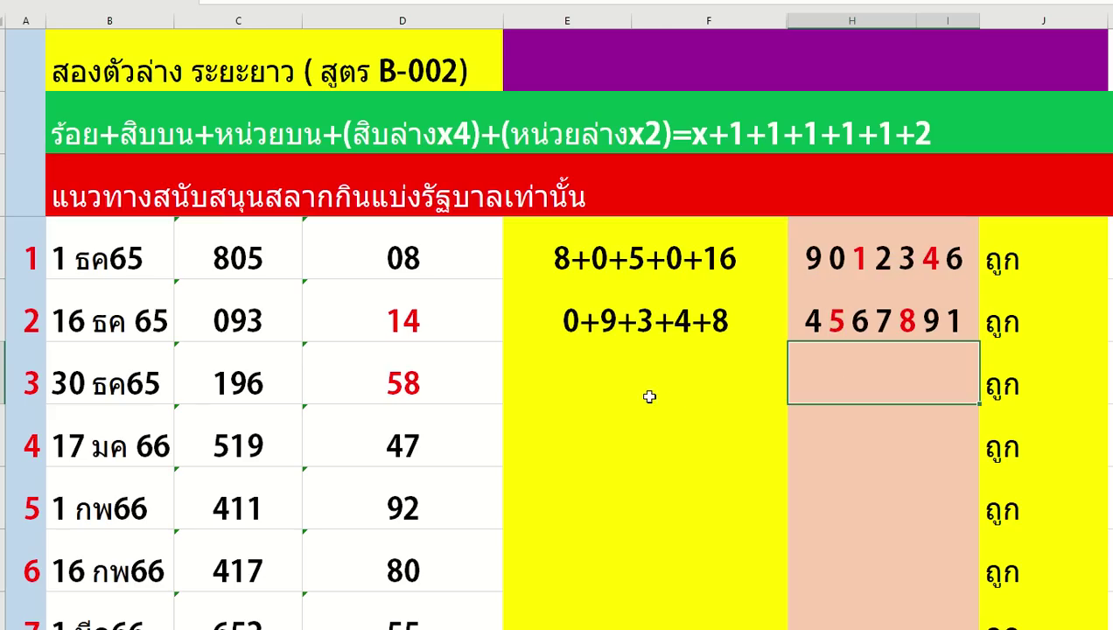
Enter the sum 1+9+6+20+16 in the yellow calculation cell of the 30 ธค65 row
click(621, 387)
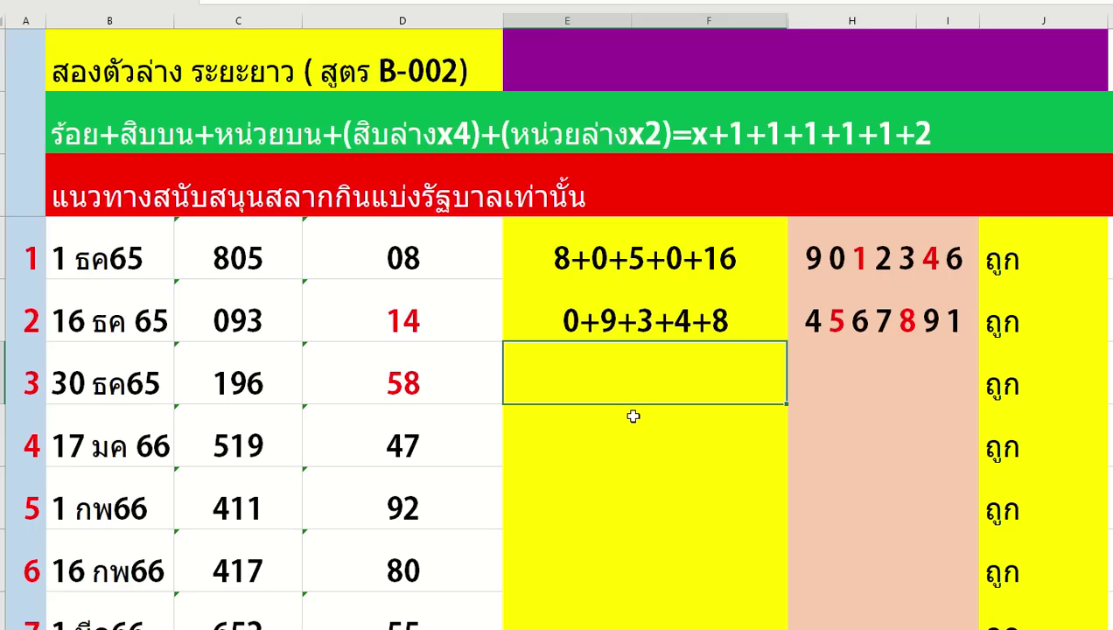
text(1+9+)
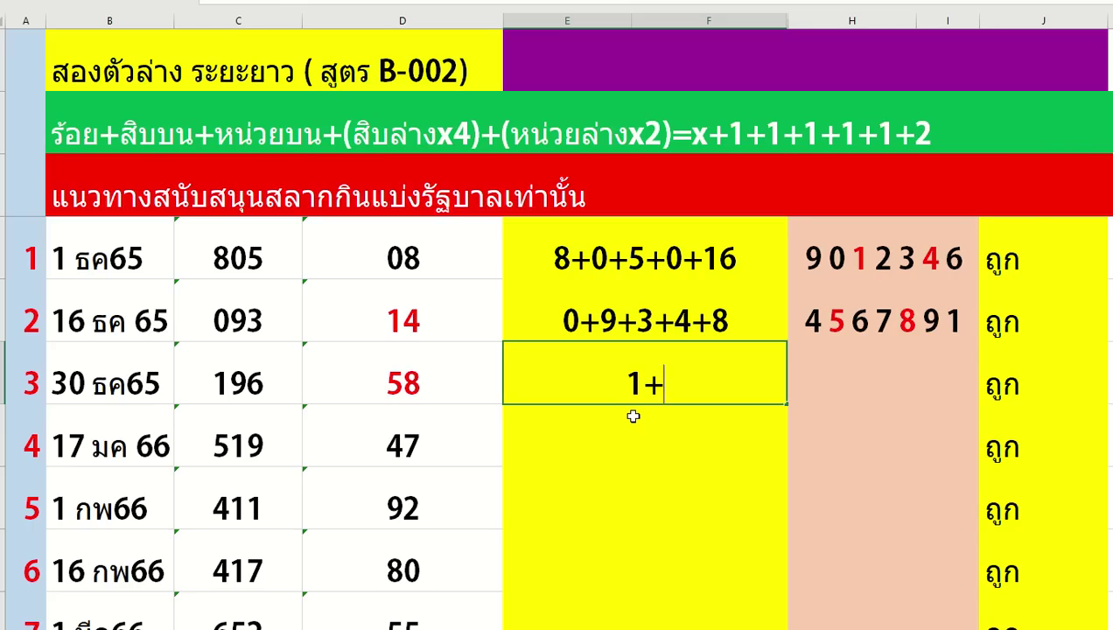
text(+6+)
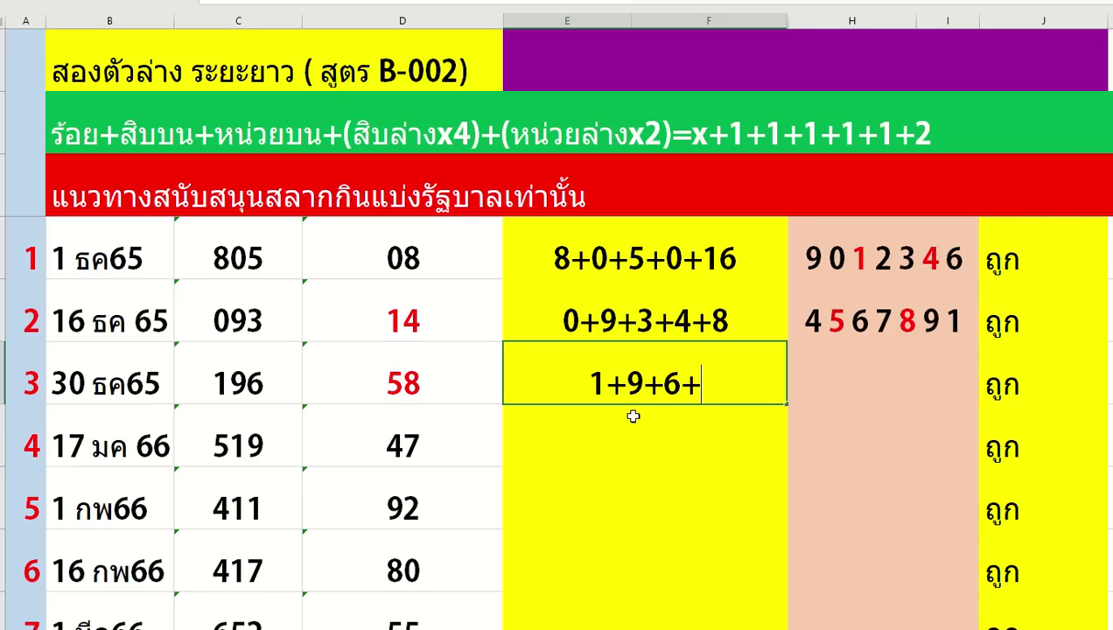
text(20+)
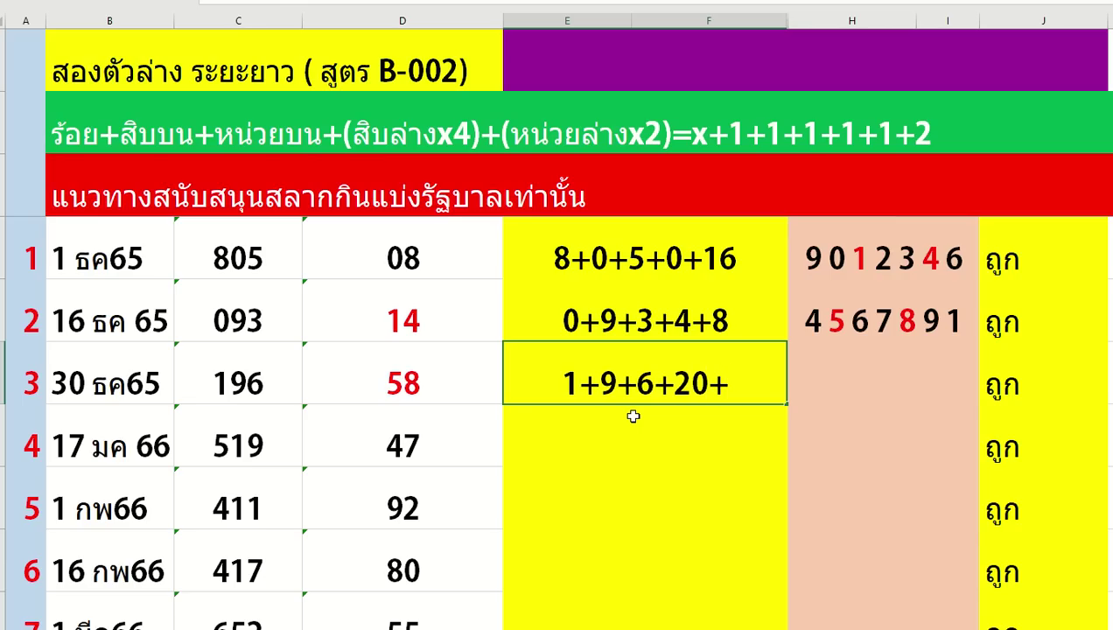
text(16)
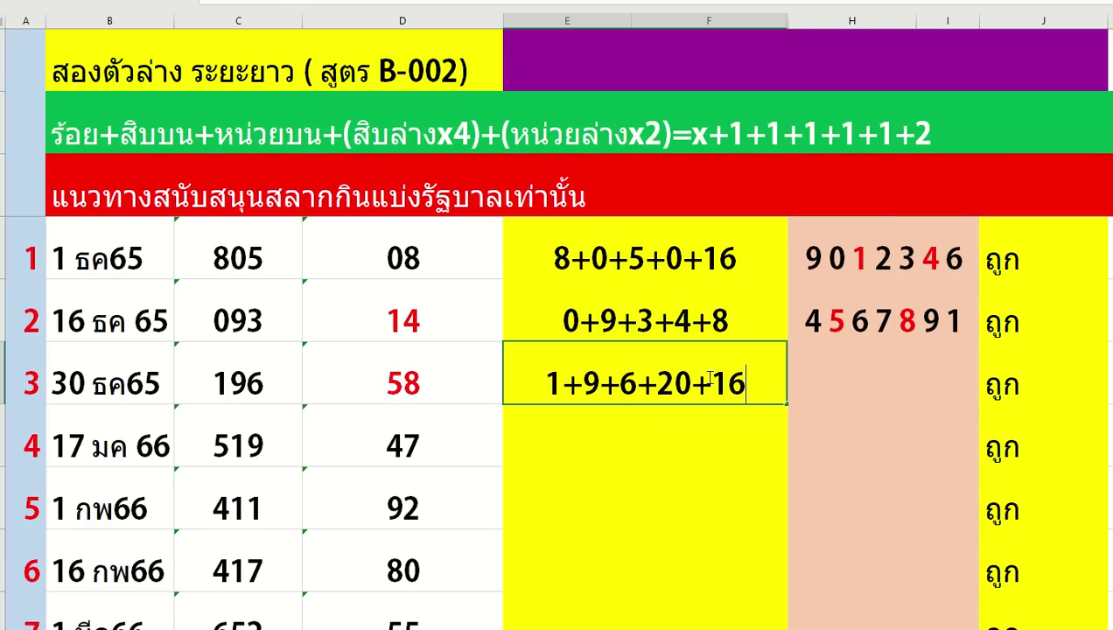
Enter the digit list 2 3 4 5 6 7 9 in column H of the 30 ธค65 row
click(819, 380)
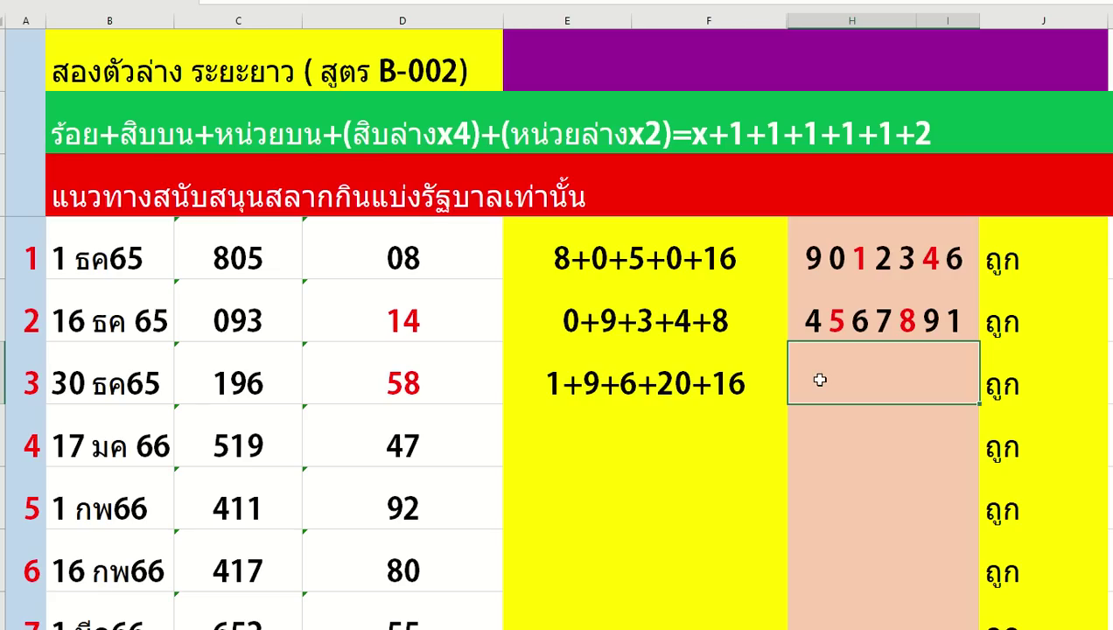
text(2 3 4 5 6)
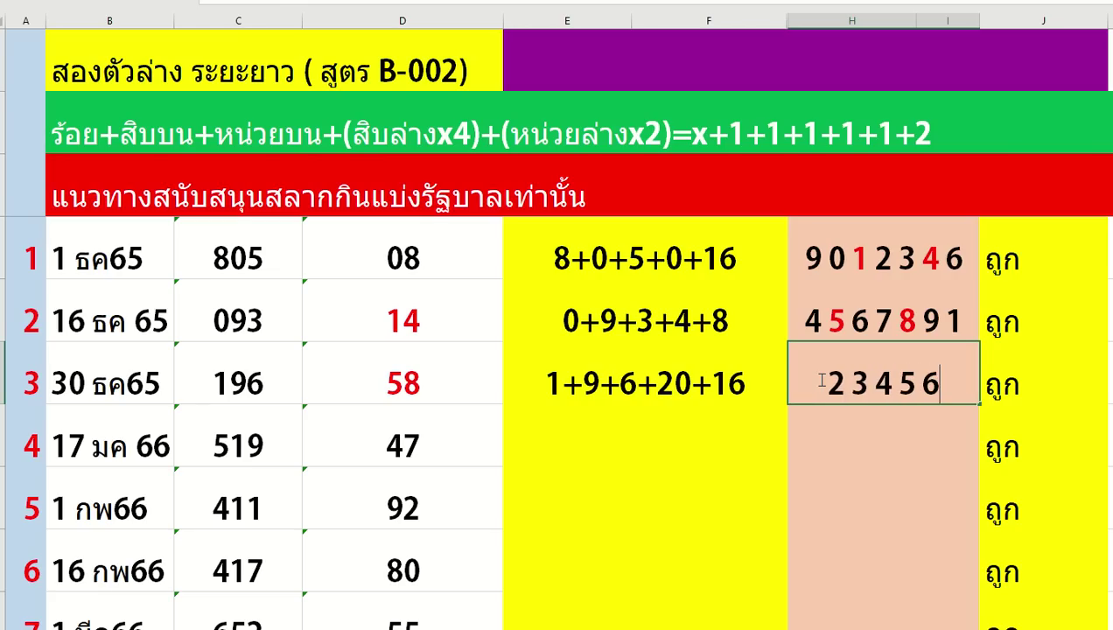
text( 7 9)
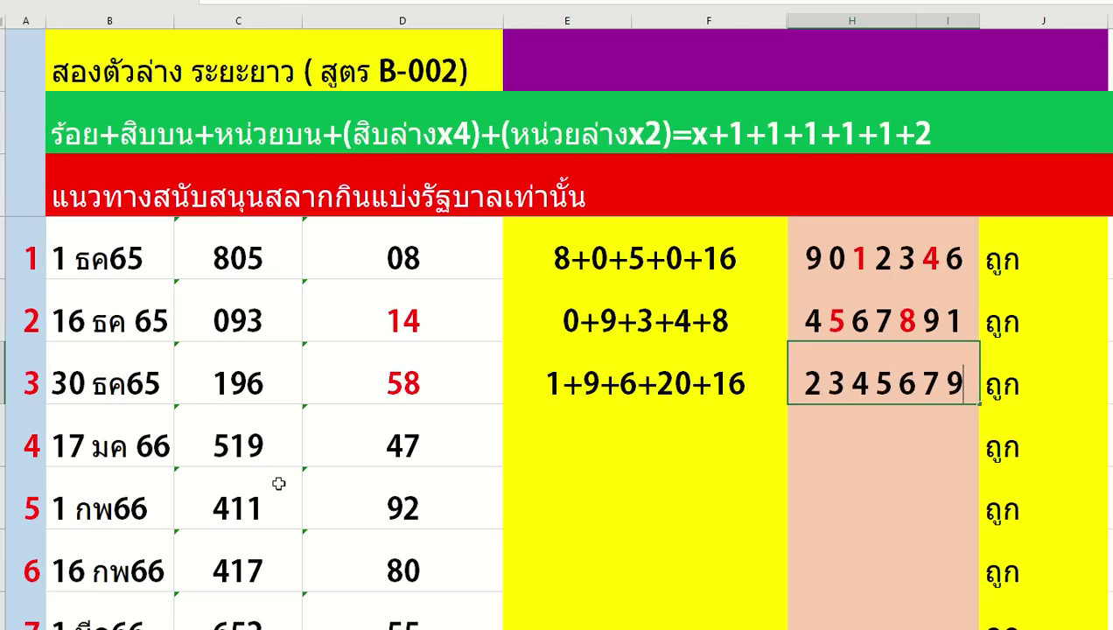
Color the digits 4 and 7 red in the column H digit list of the 30 ธค65 row
double_click(856, 382)
click(910, 359)
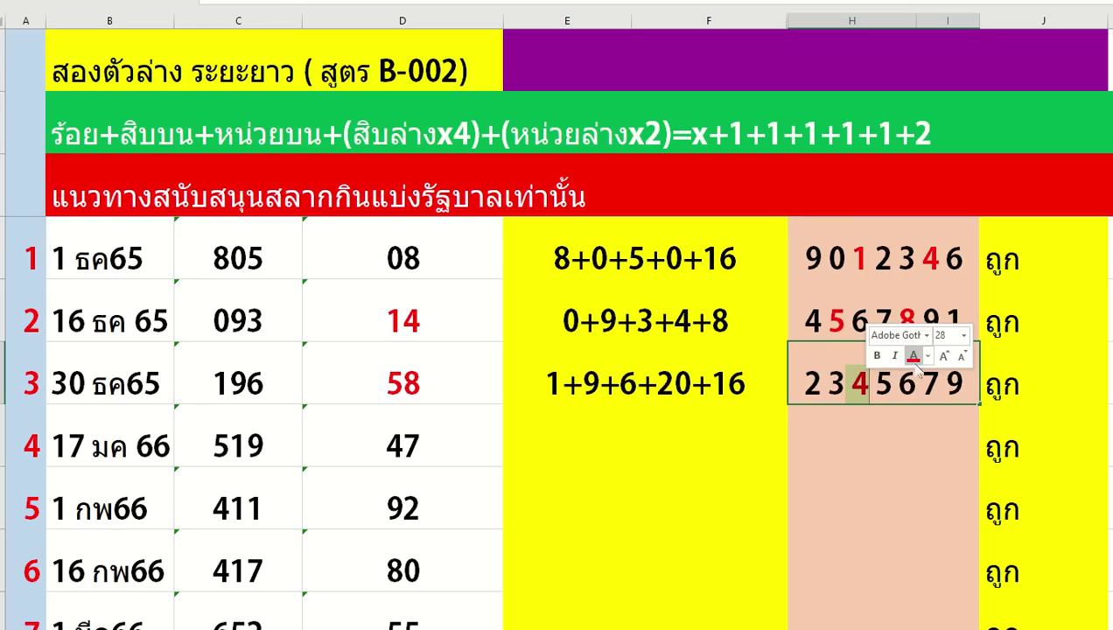
double_click(929, 382)
click(986, 353)
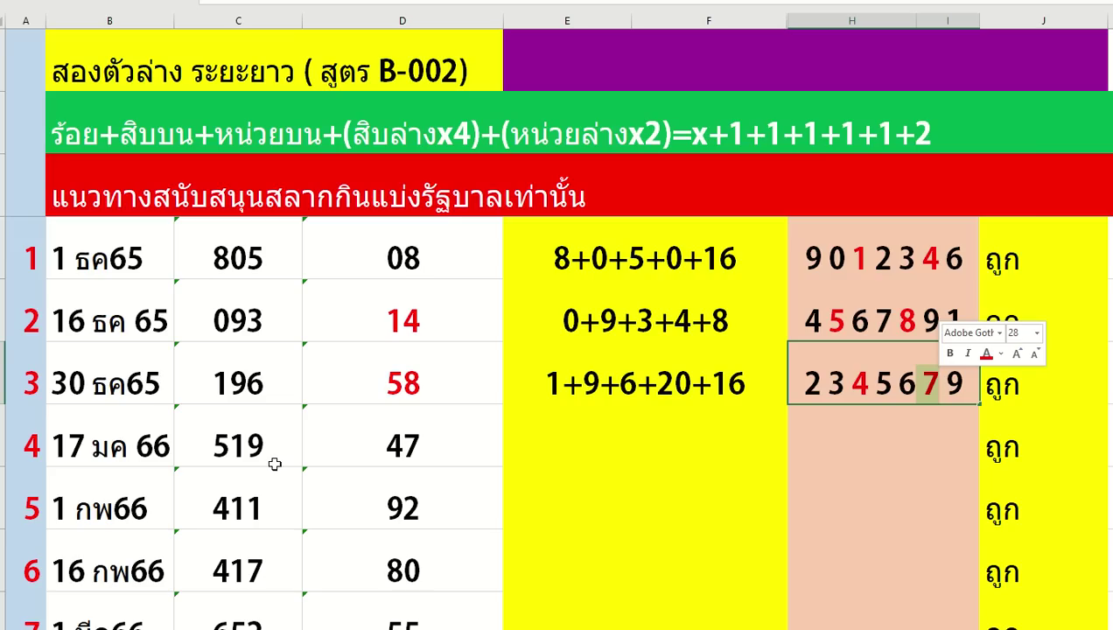
Enter the sum 5+1+9+16+14 in the yellow calculation cell of the 17 มค 66 row
click(611, 455)
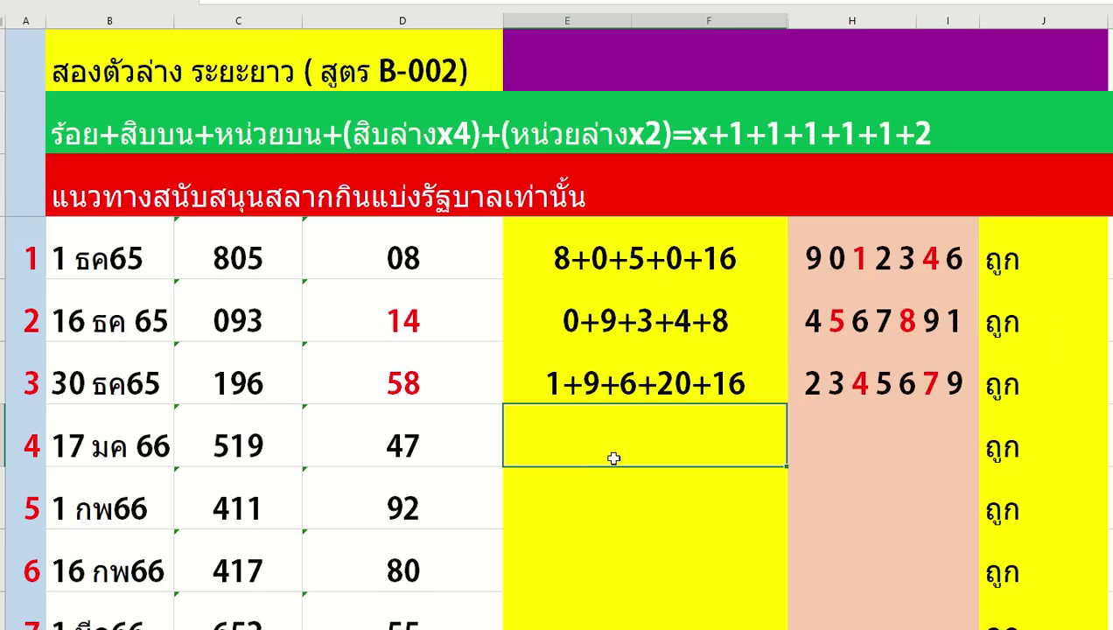
text(5+)
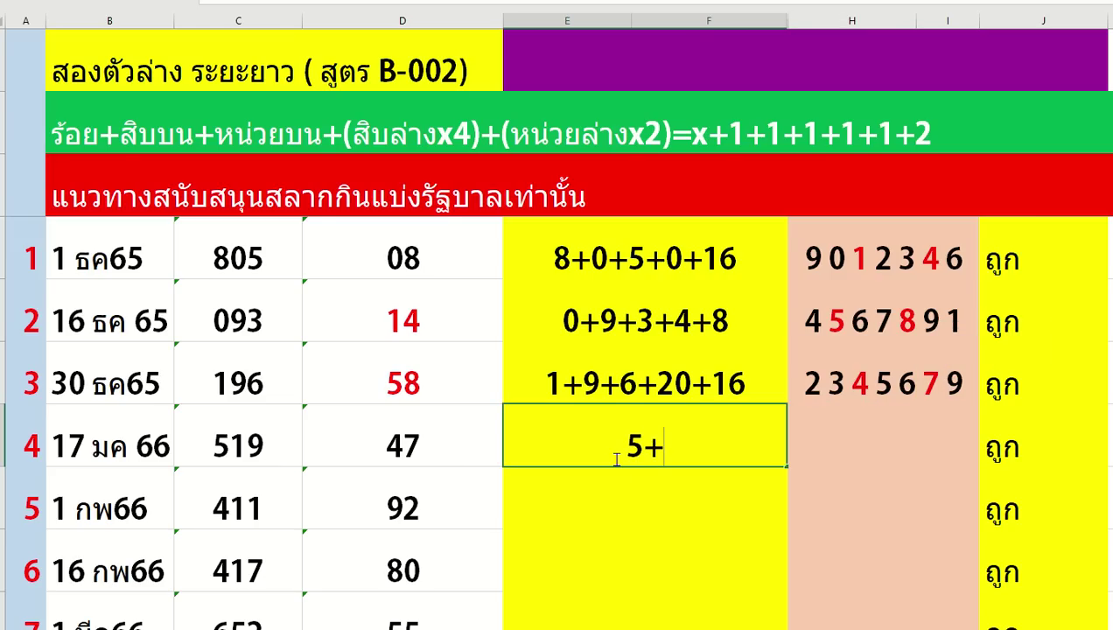
text(1+9+)
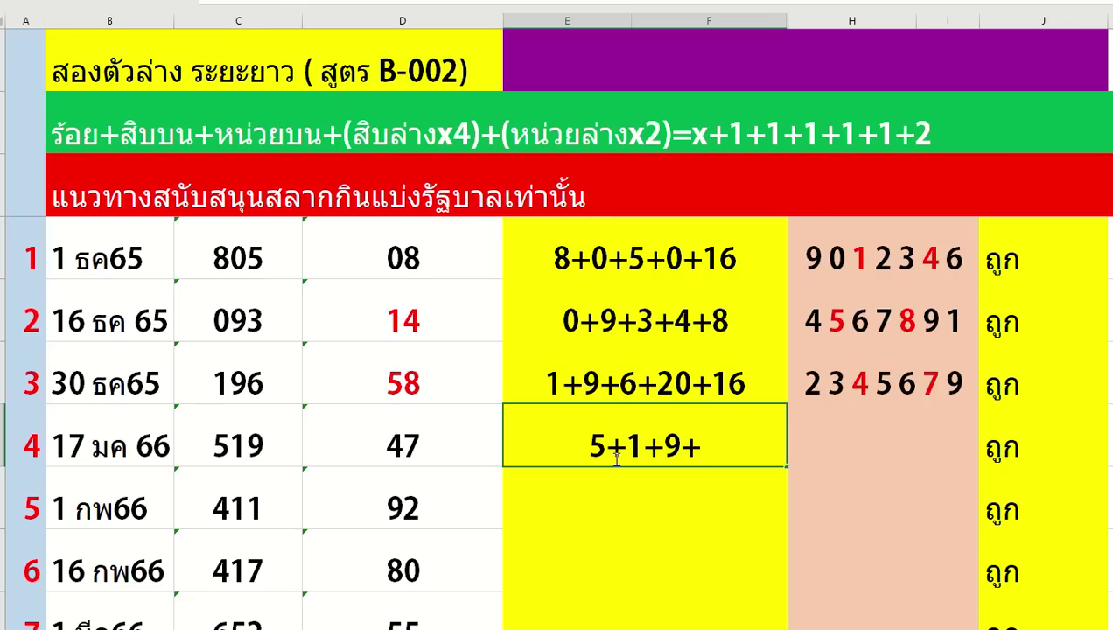
text(16+)
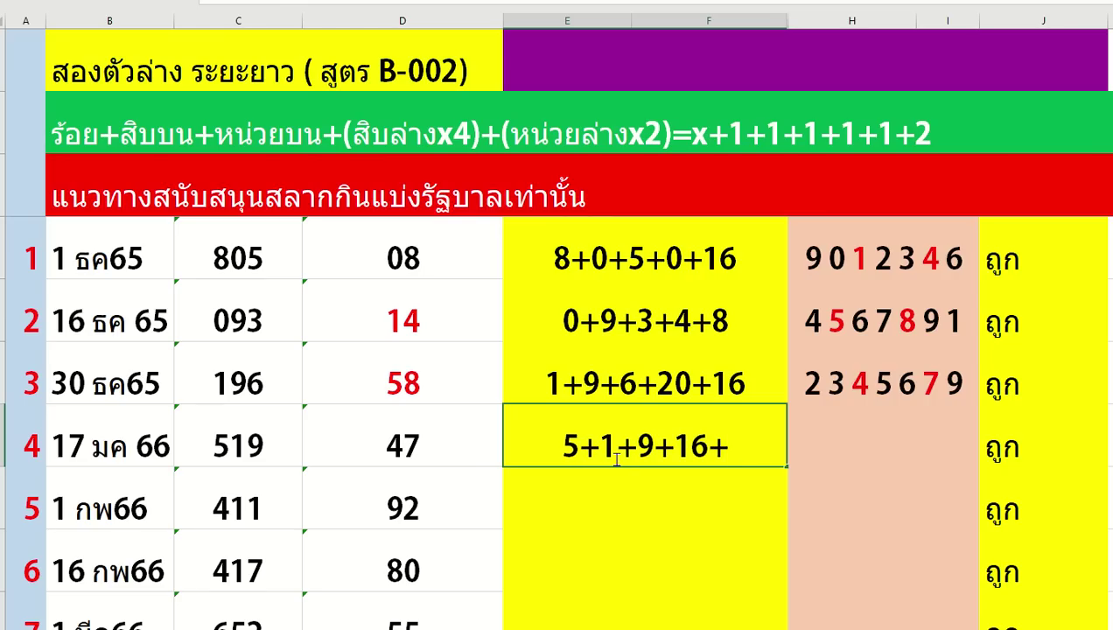
text(14)
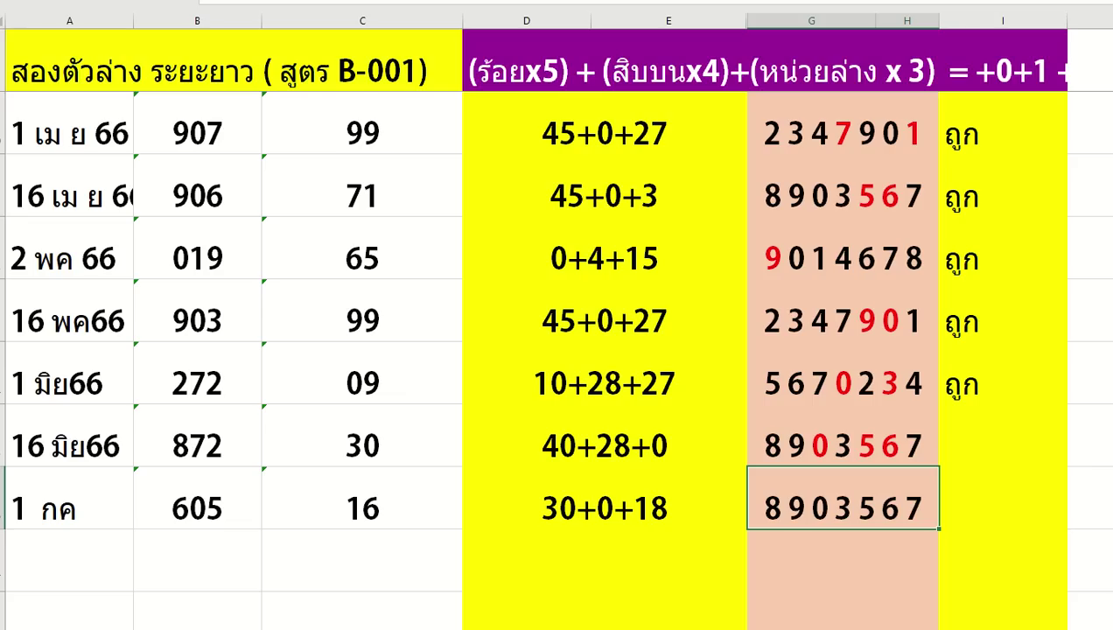
Review the digit lists of the latest draws on the B-001 and A-002 formula sheets
click(850, 440)
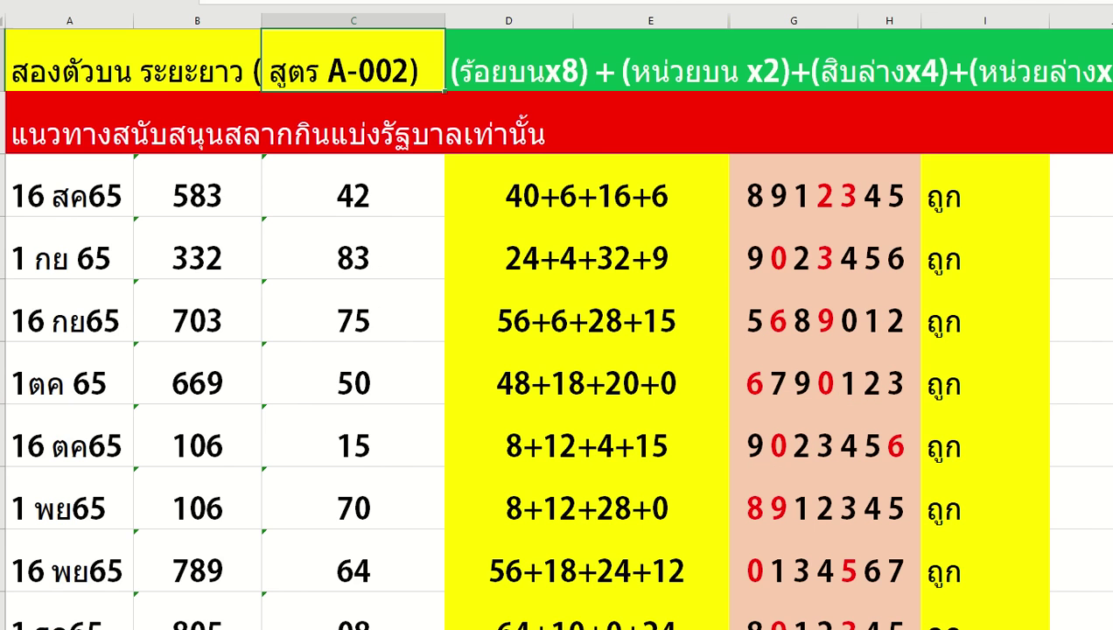
scroll(556, 389, down, 4)
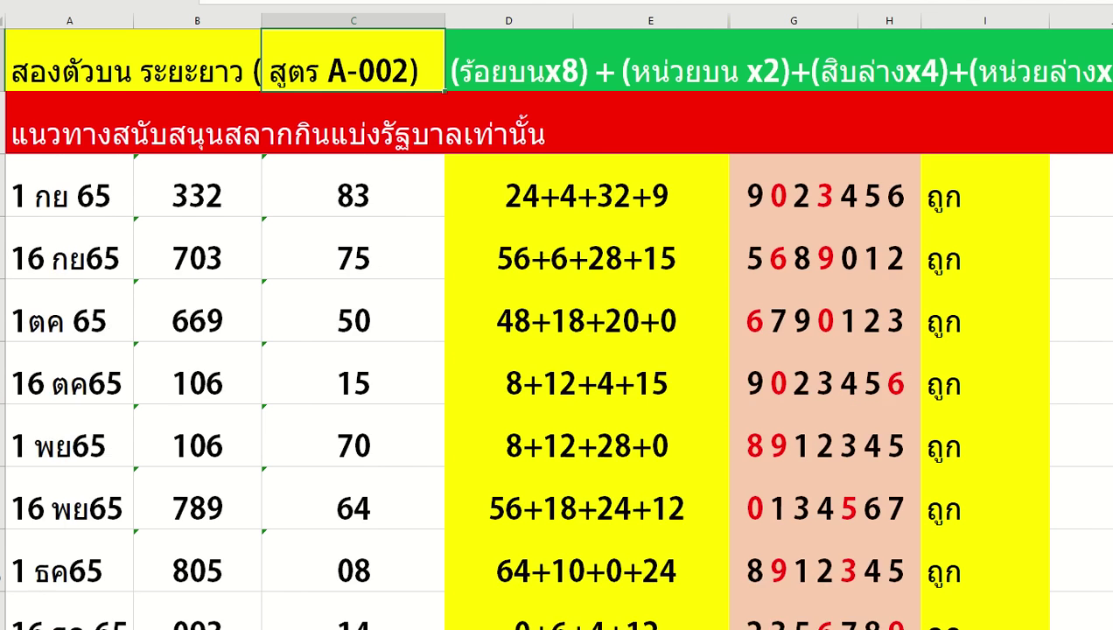
scroll(556, 390, down, 3)
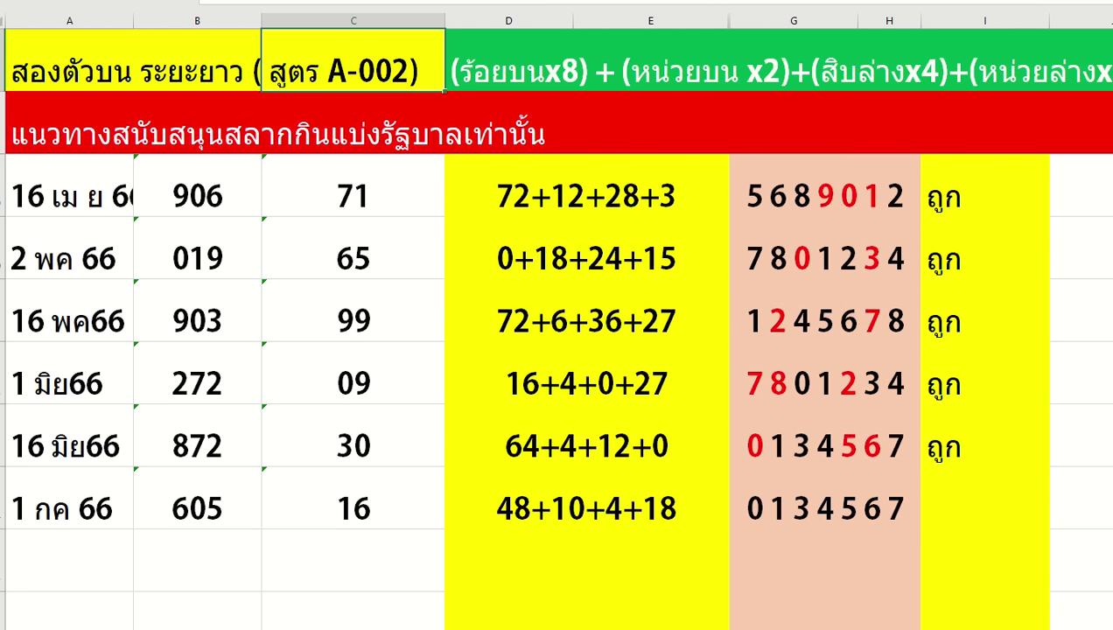
click(807, 525)
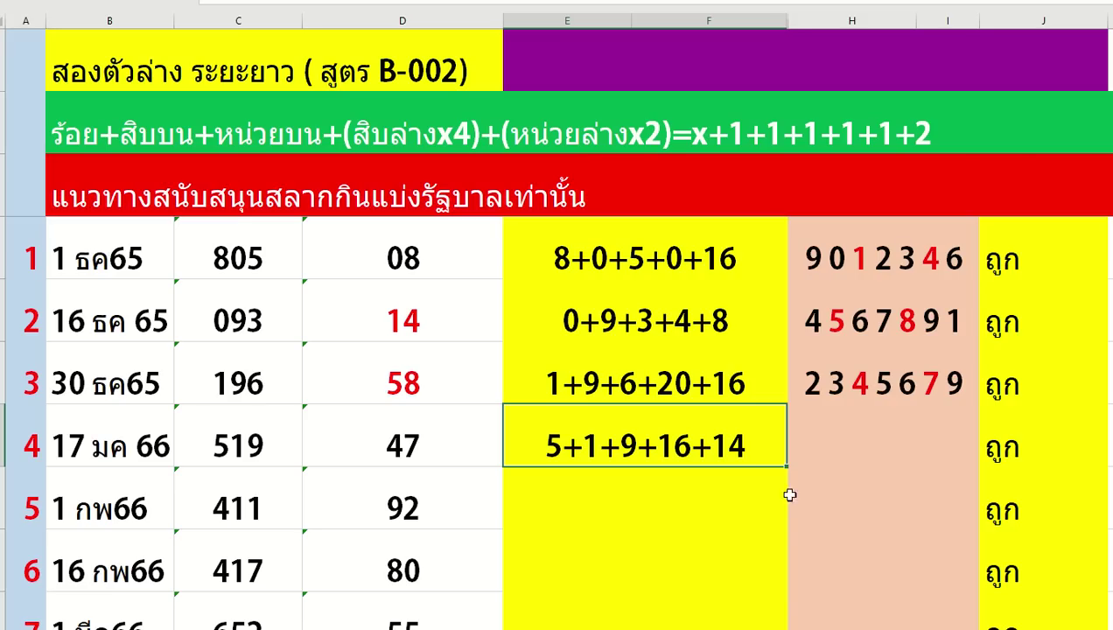
Enter the digit list 5 6 7 8 9 0 2 in column H of the 17 มค 66 row
click(867, 454)
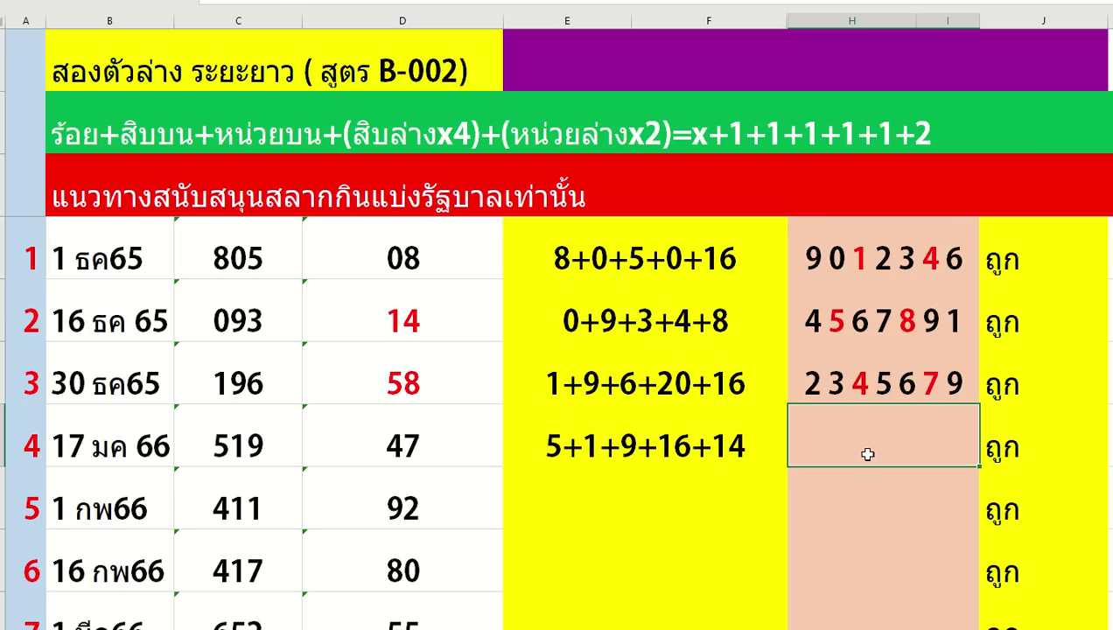
text(5)
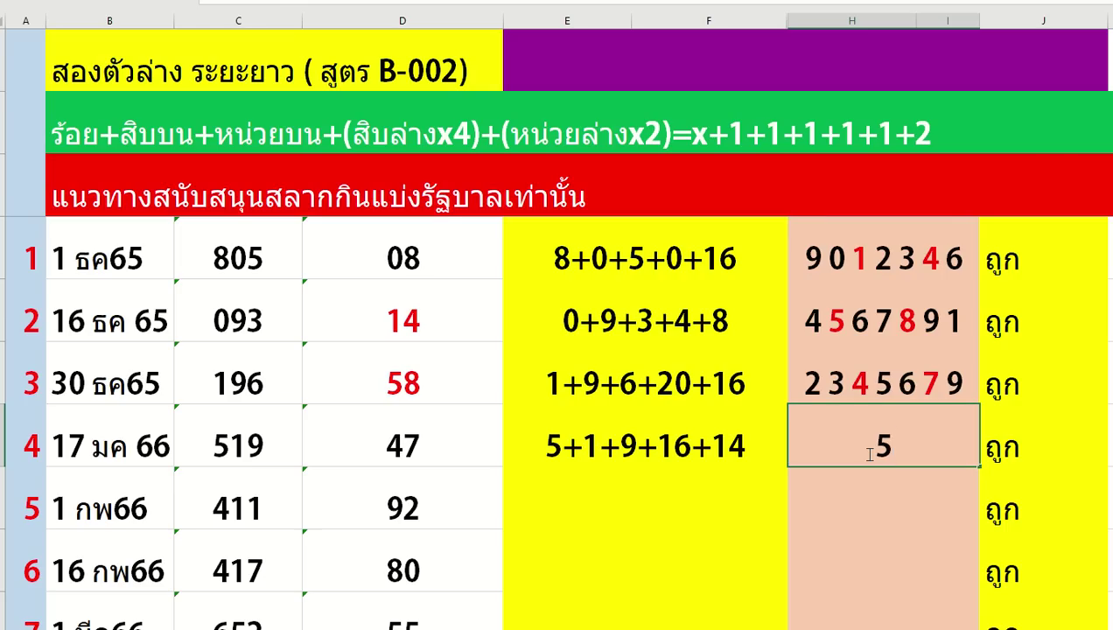
text( 6 7 8 9)
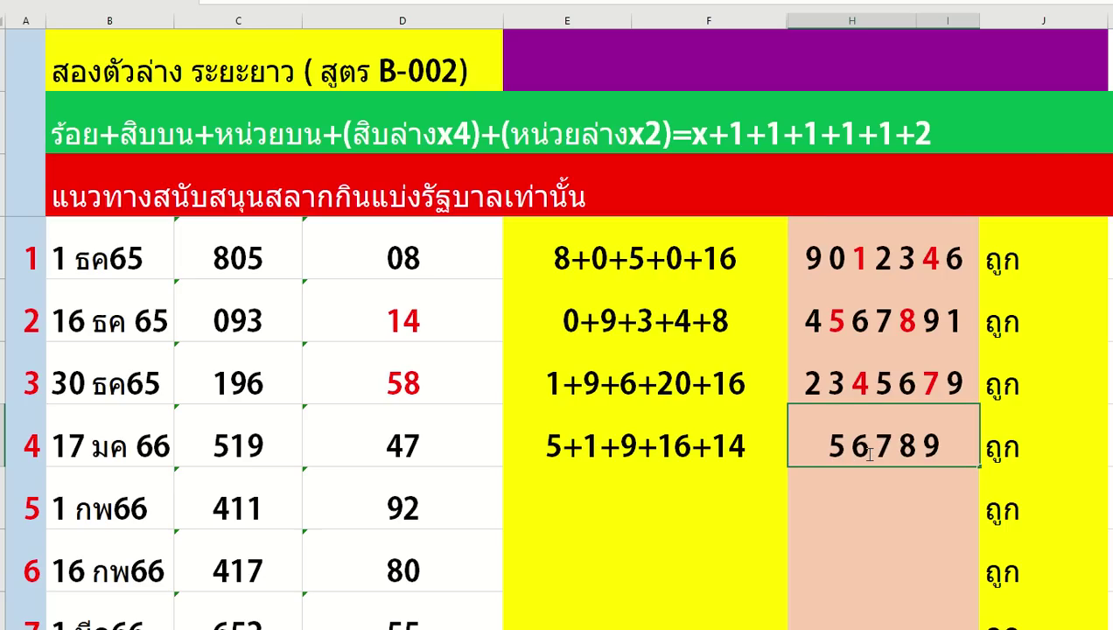
text( 0 2)
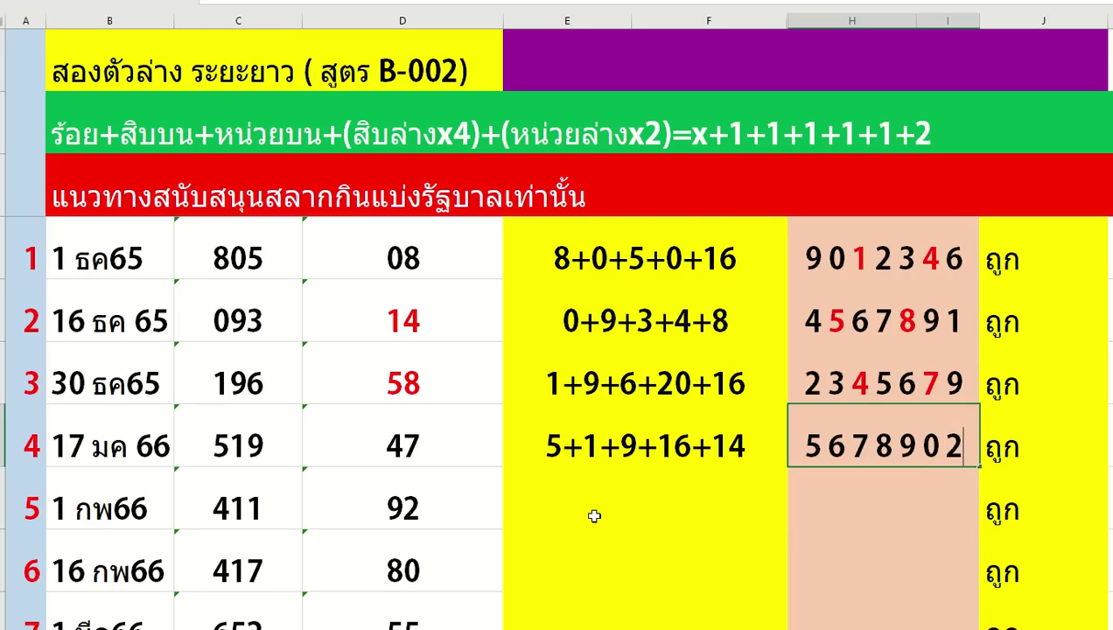
Color the digits 9 and 2 red in the column H digit list of the 17 มค 66 row
double_click(909, 445)
click(952, 409)
click(948, 449)
double_click(951, 447)
click(989, 431)
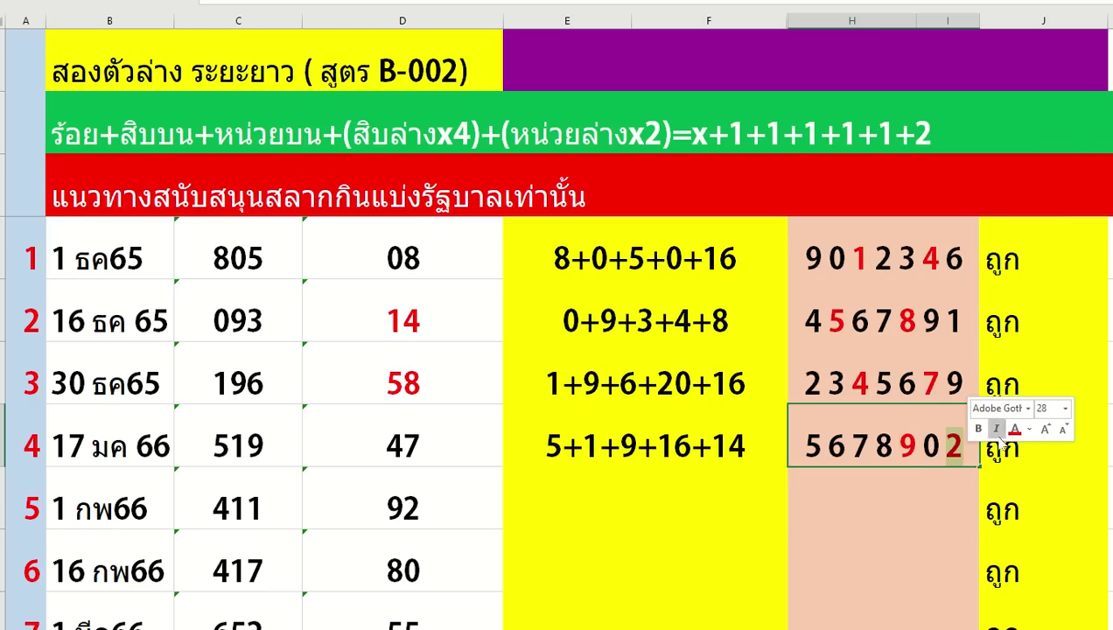
click(845, 537)
Enter the sum 4+1+1+36+4 in the yellow calculation cell of the 1 กพ66 row
click(615, 486)
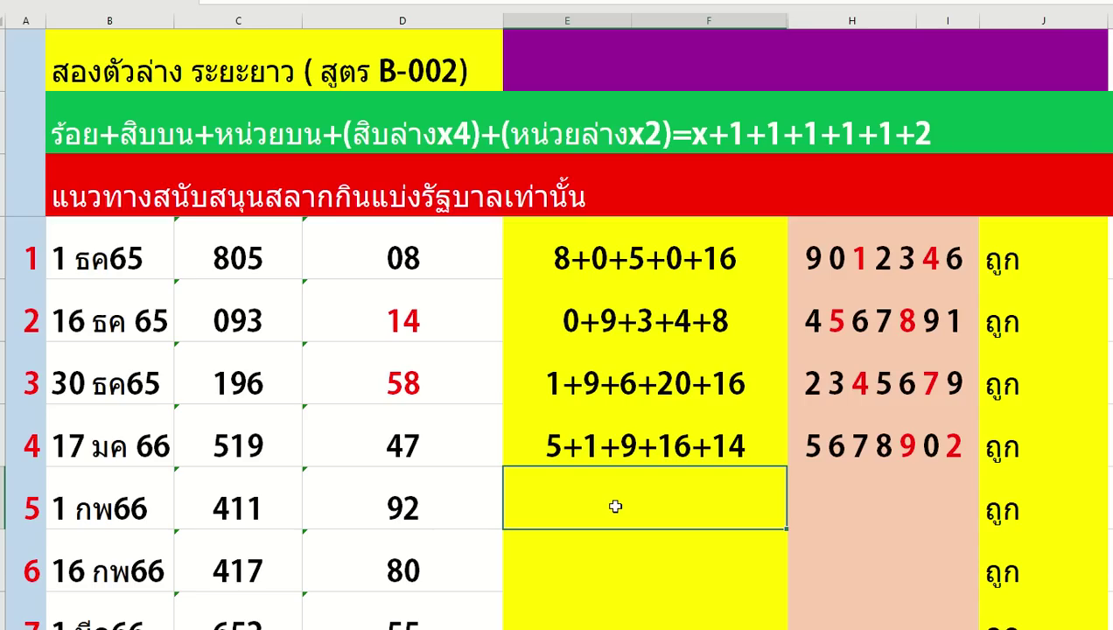
text(4+)
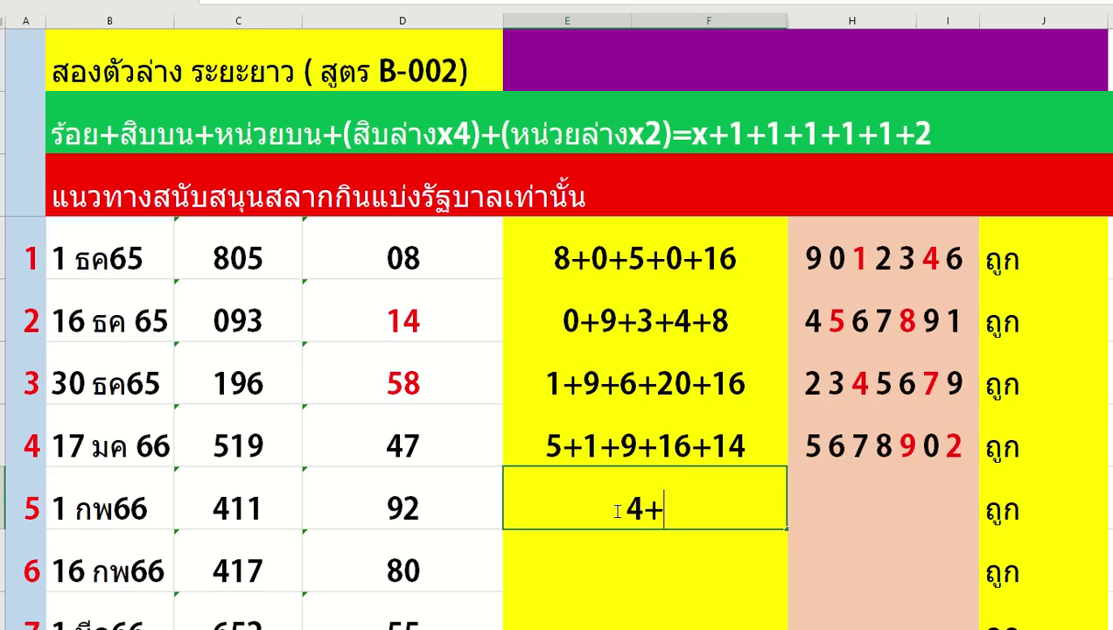
text(1+1+)
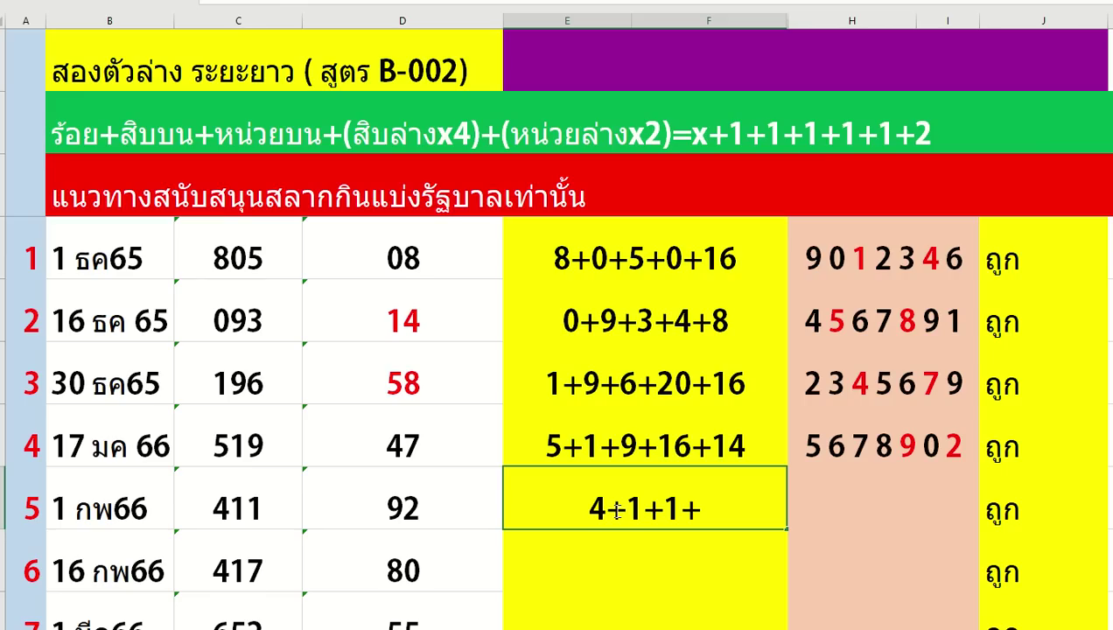
text(36)
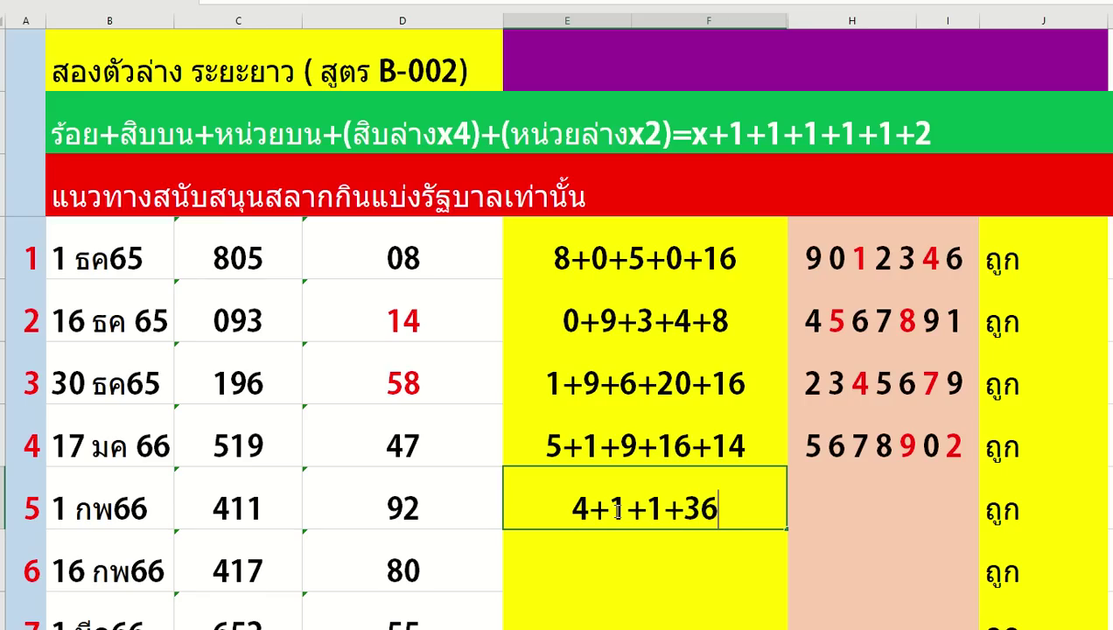
text(+4)
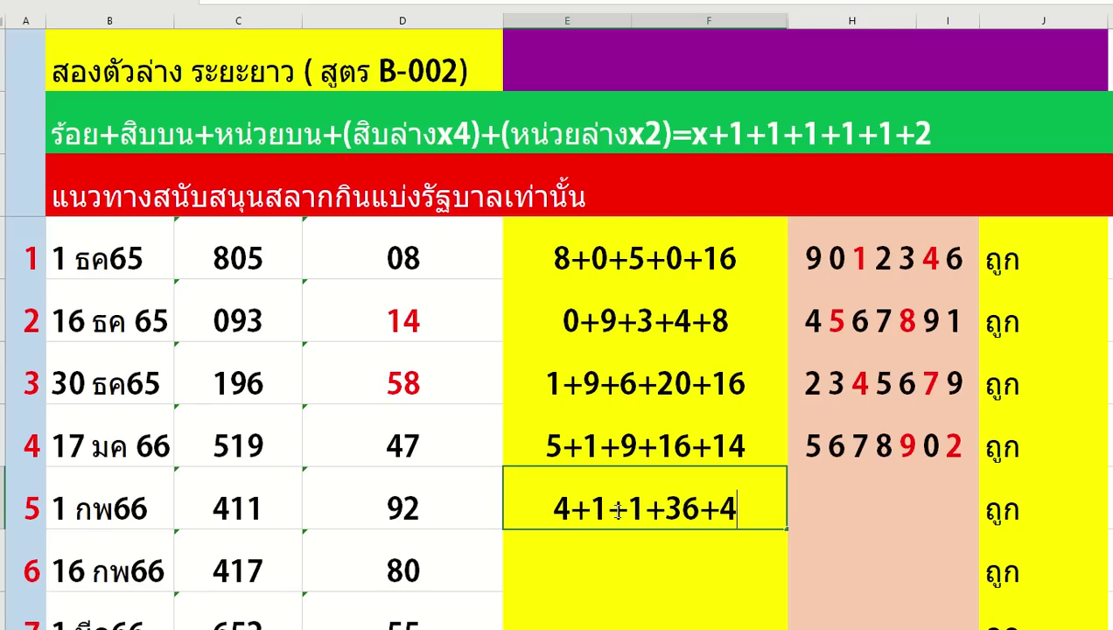
click(797, 495)
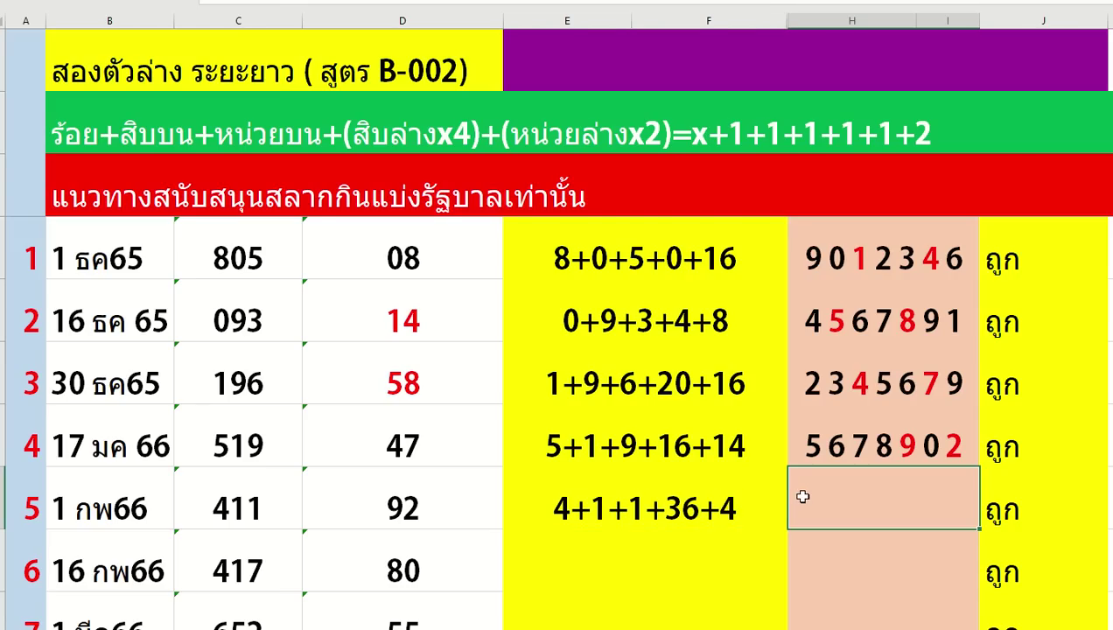
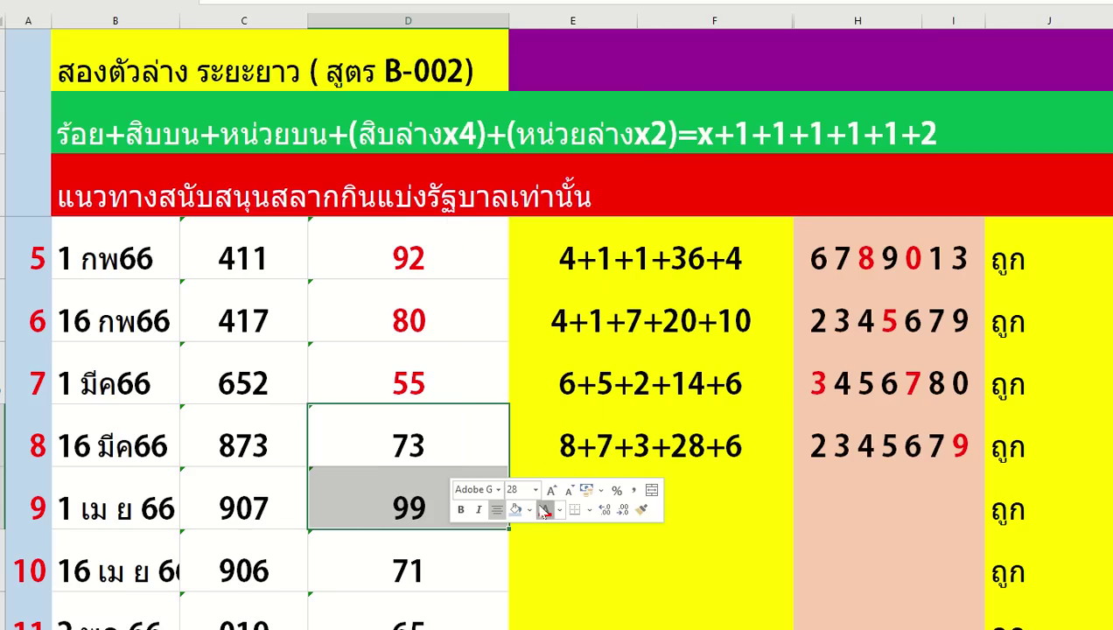
Enter the sum 9+0+7+36+18 in the yellow calculation cell of the 1 เม ย 66 row
click(922, 470)
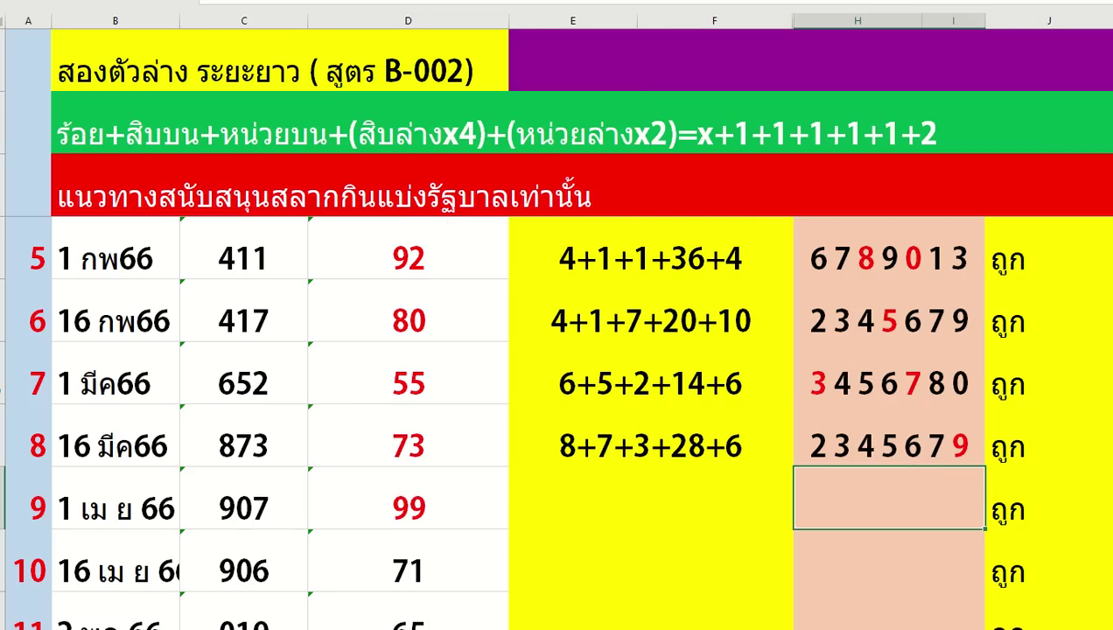
scroll(654, 406, down, 2)
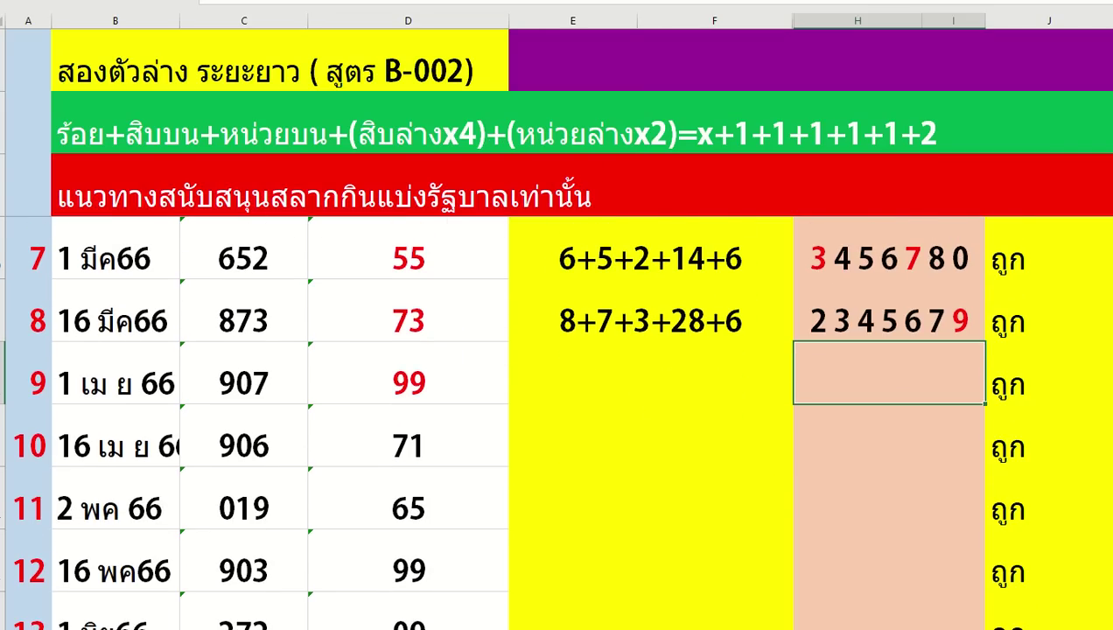
scroll(509, 420, down, 1)
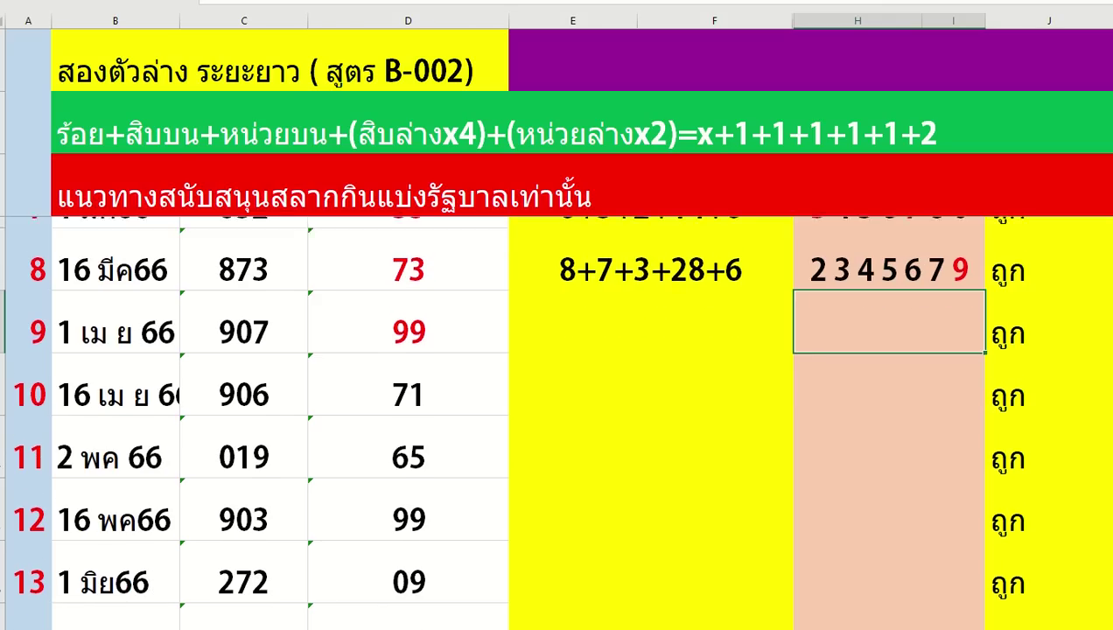
click(617, 324)
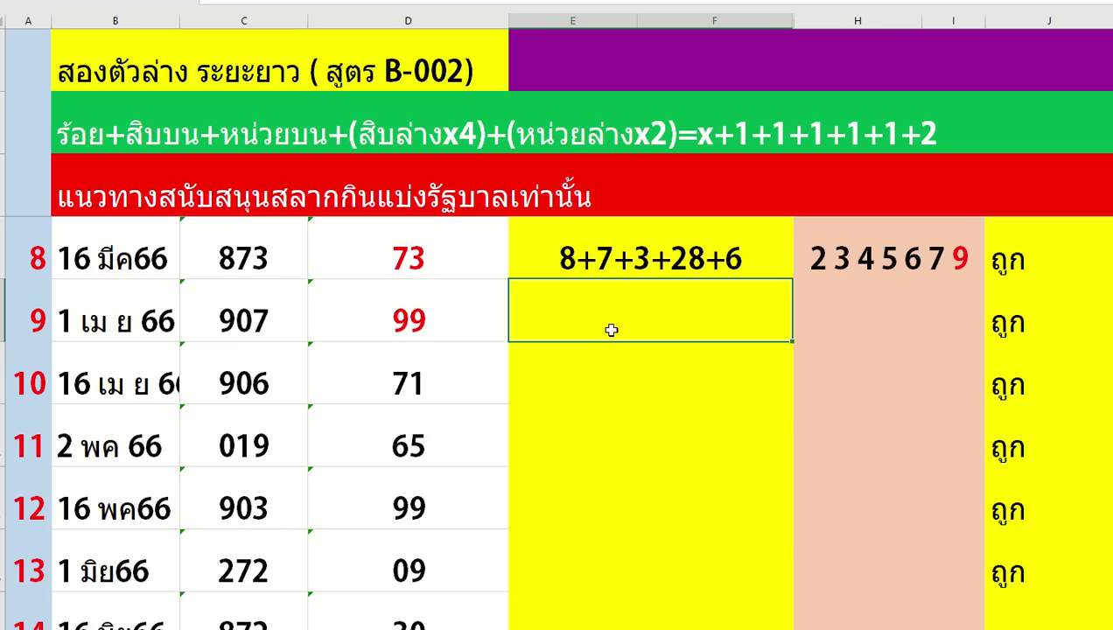
text(9+0)
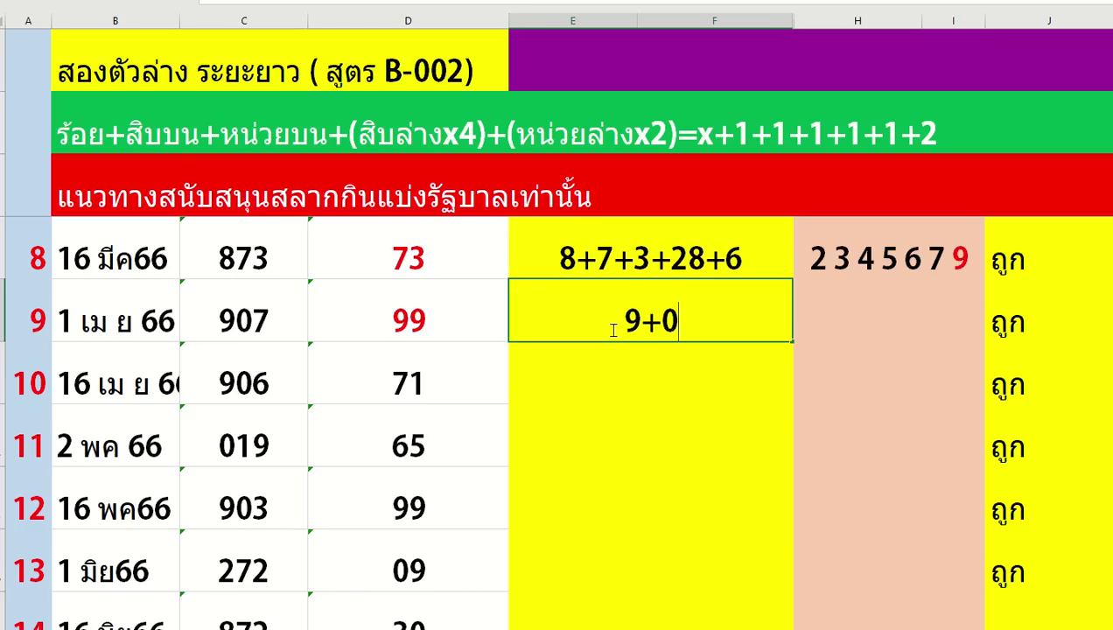
text(+7+)
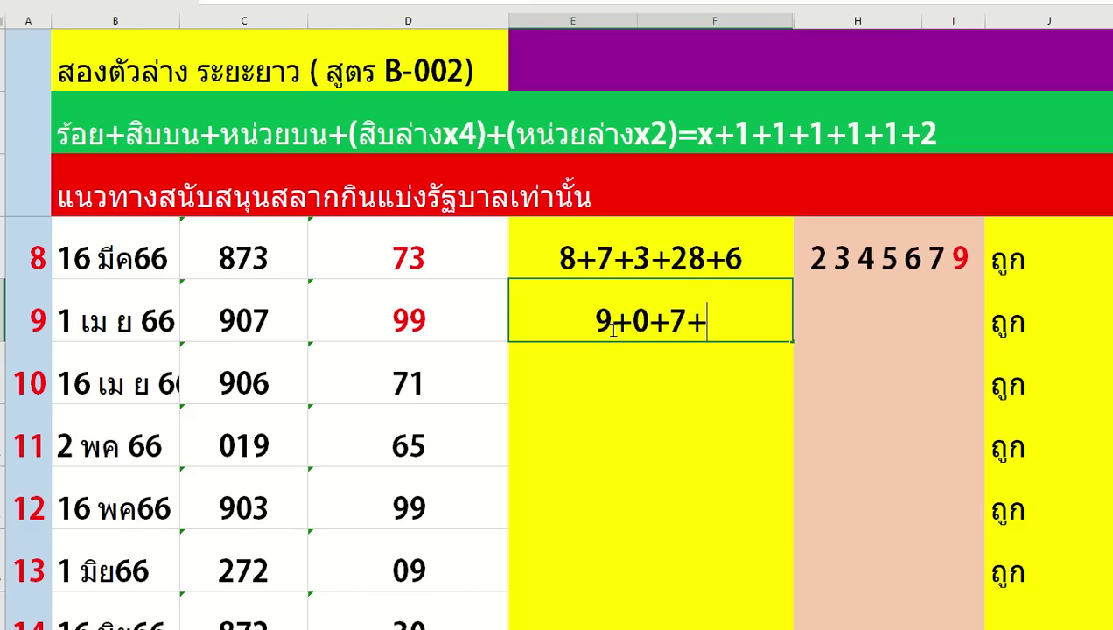
text(28+)
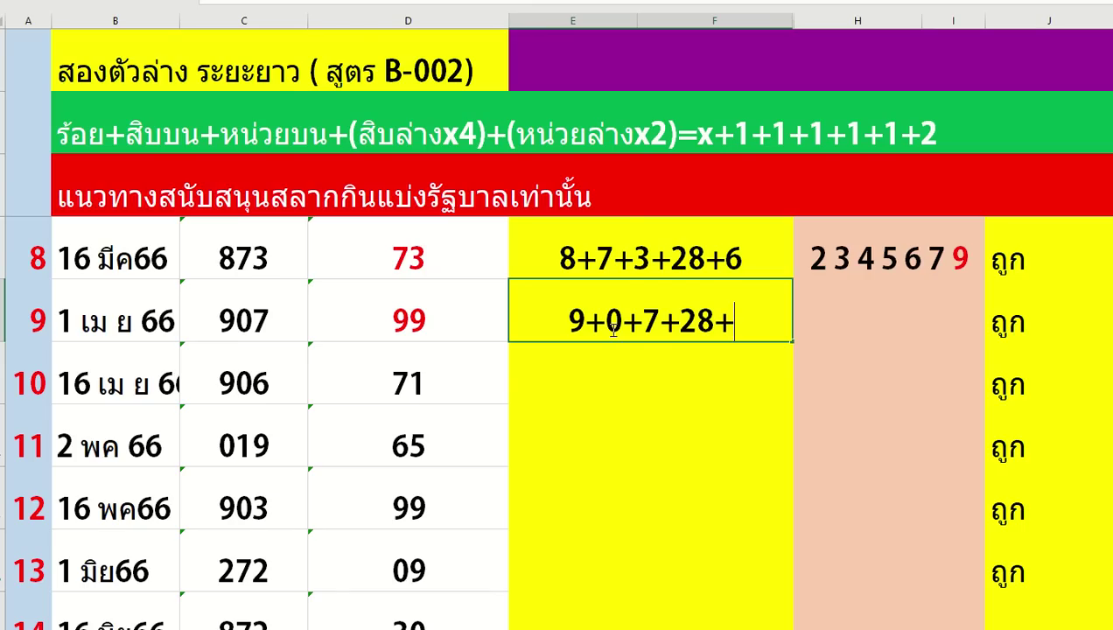
key(BackSpace)
key(BackSpace)
key(BackSpace)
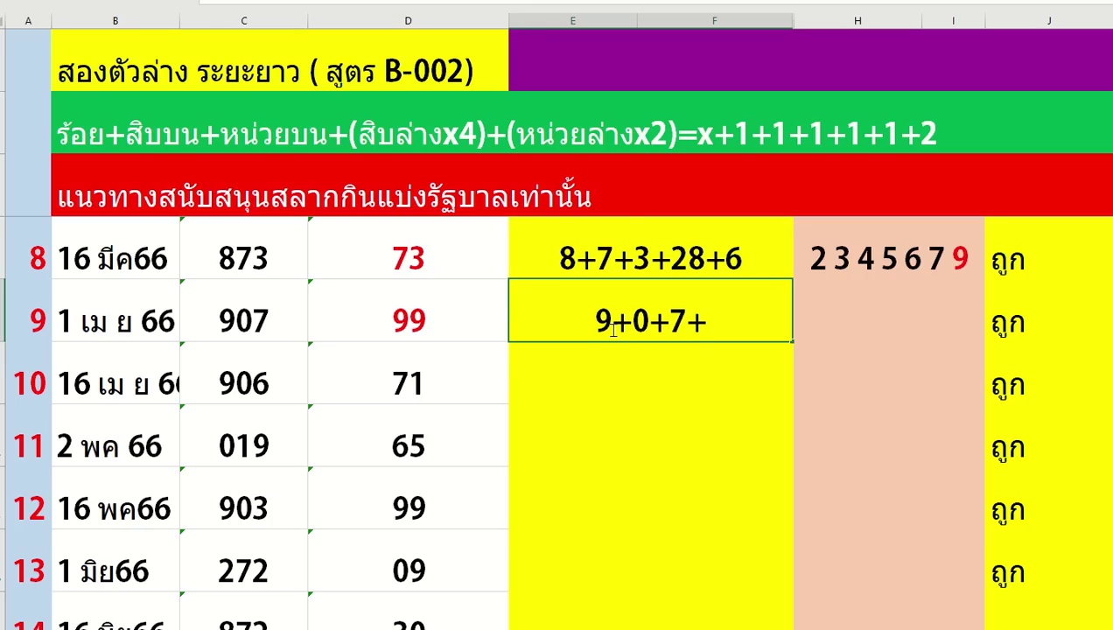
text(36+)
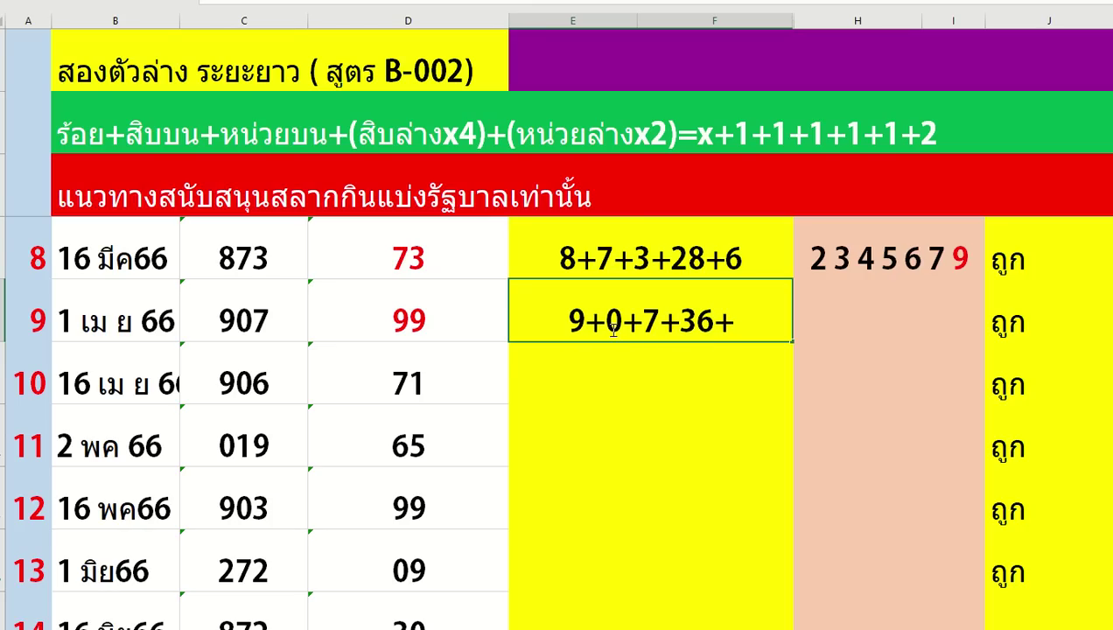
text(19)
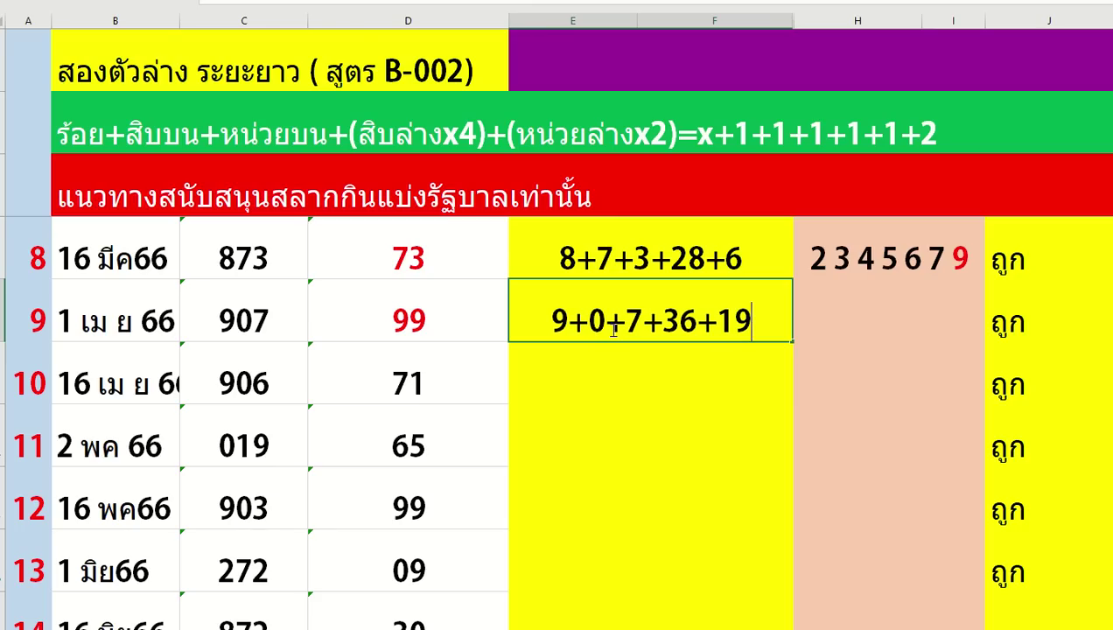
key(BackSpace)
text(8)
Enter the digit list 0 1 2 3 4 5 7 in column H of the 1 เม ย 66 row
click(856, 322)
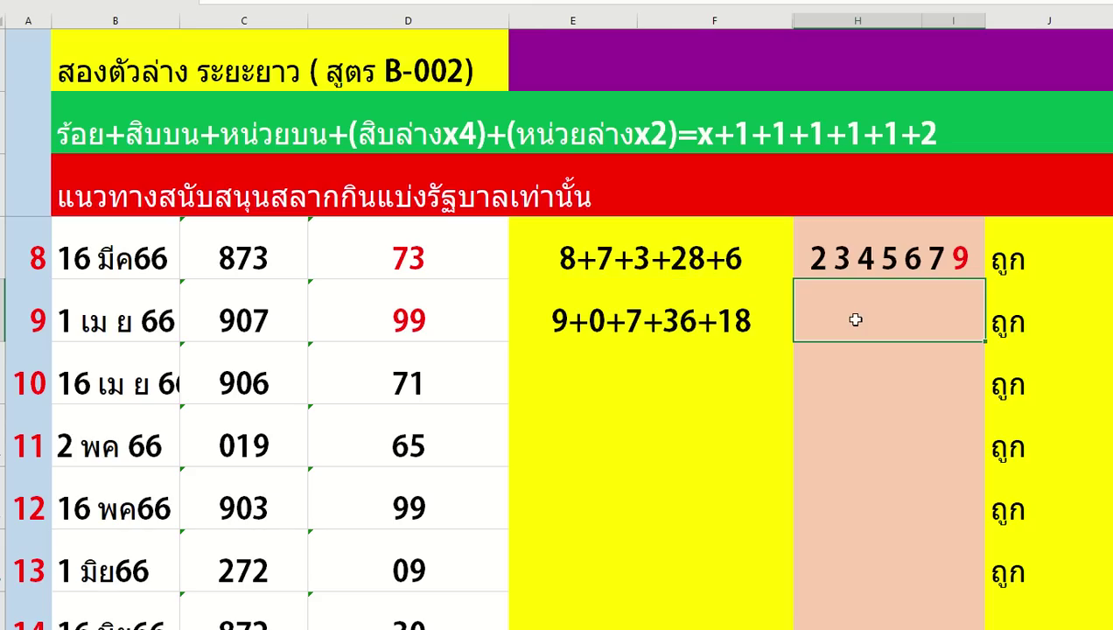
text(0 1 2 3 )
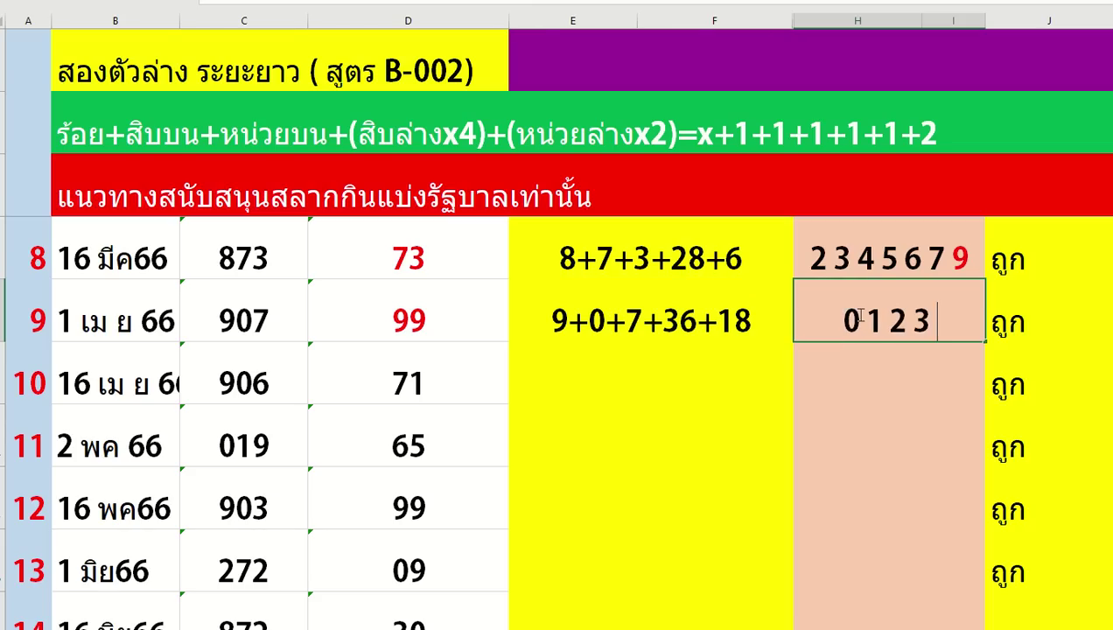
text(4 5 7)
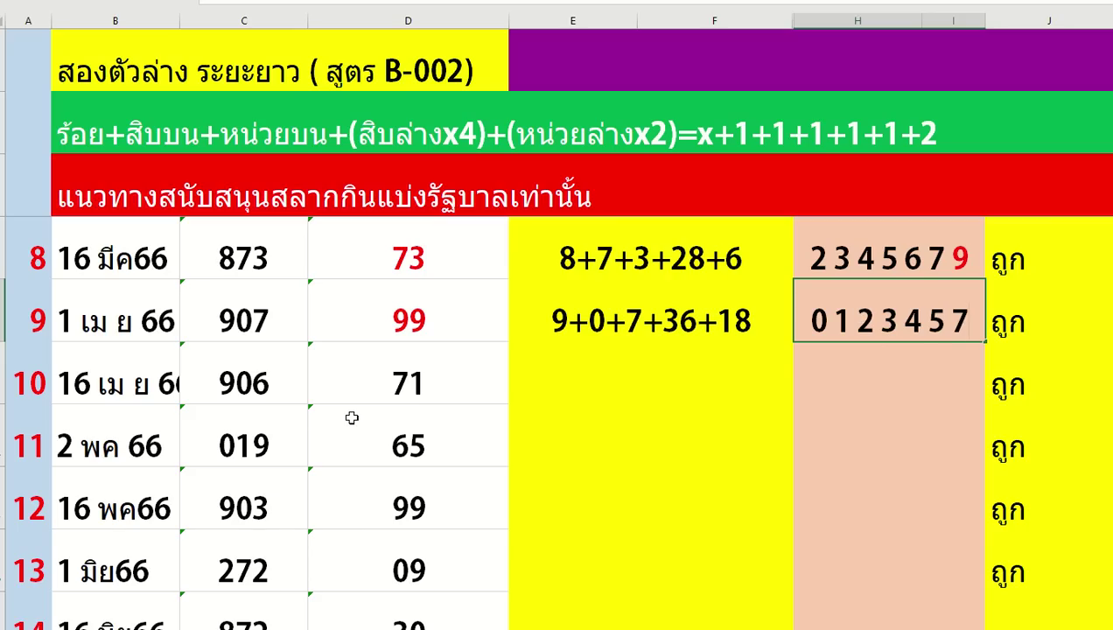
Color the digits 7 and 1 red in the column H digit list of the 1 เม ย 66 row
drag(947, 320, 969, 317)
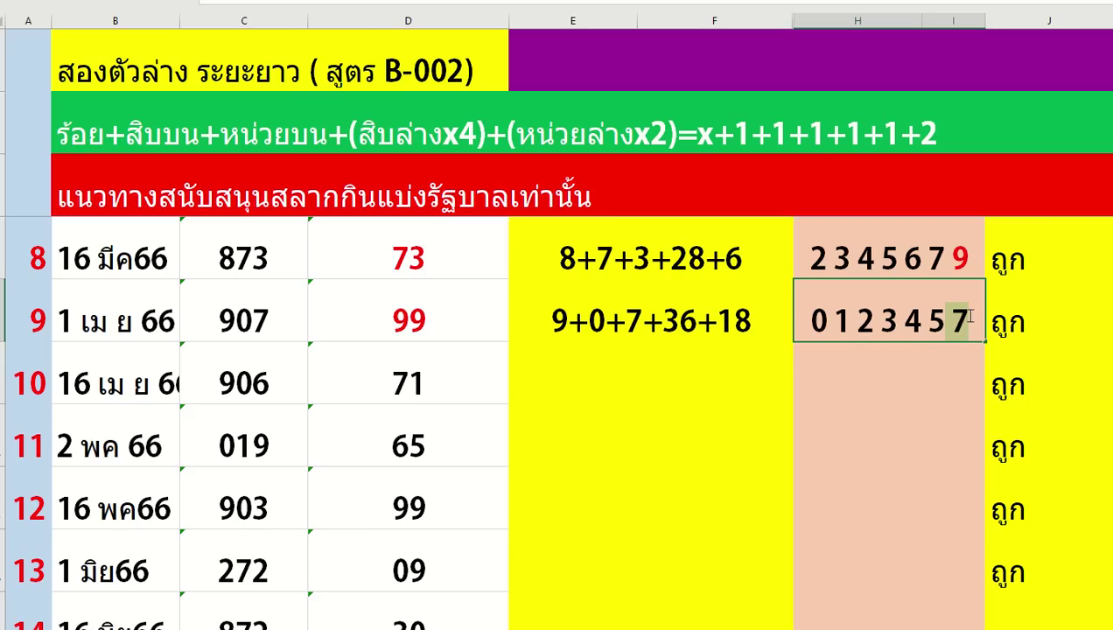
click(1015, 290)
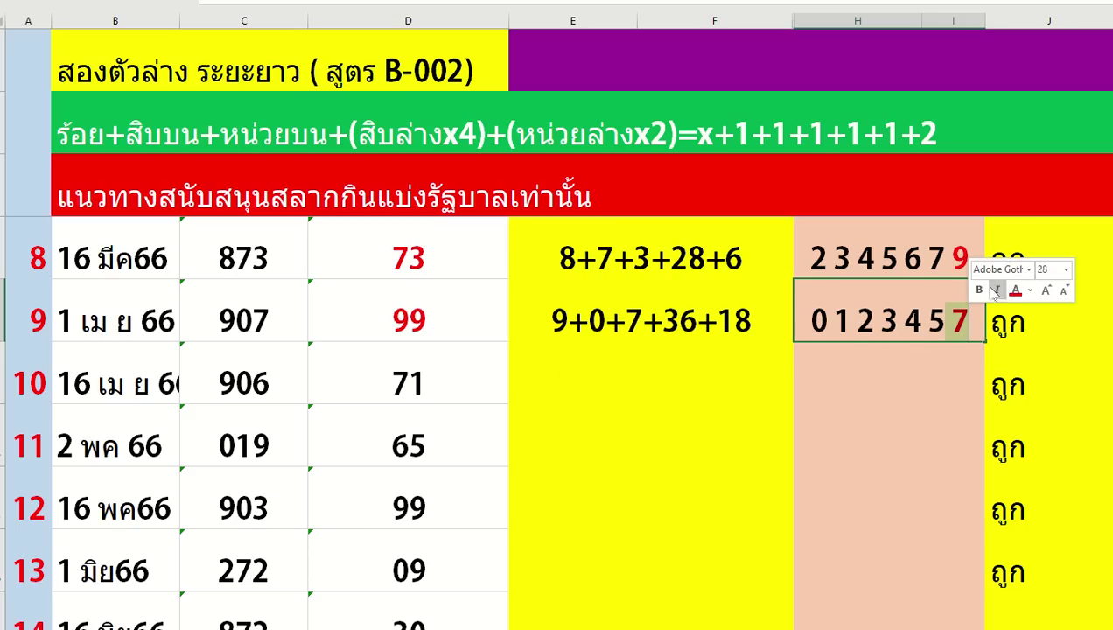
click(840, 311)
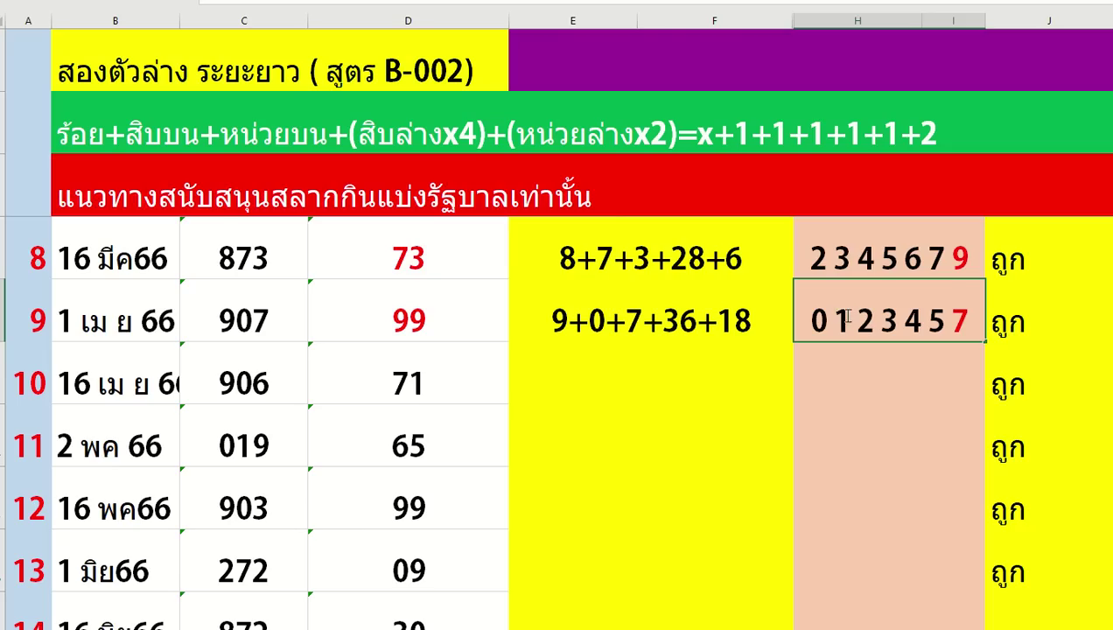
drag(830, 313, 851, 314)
click(899, 291)
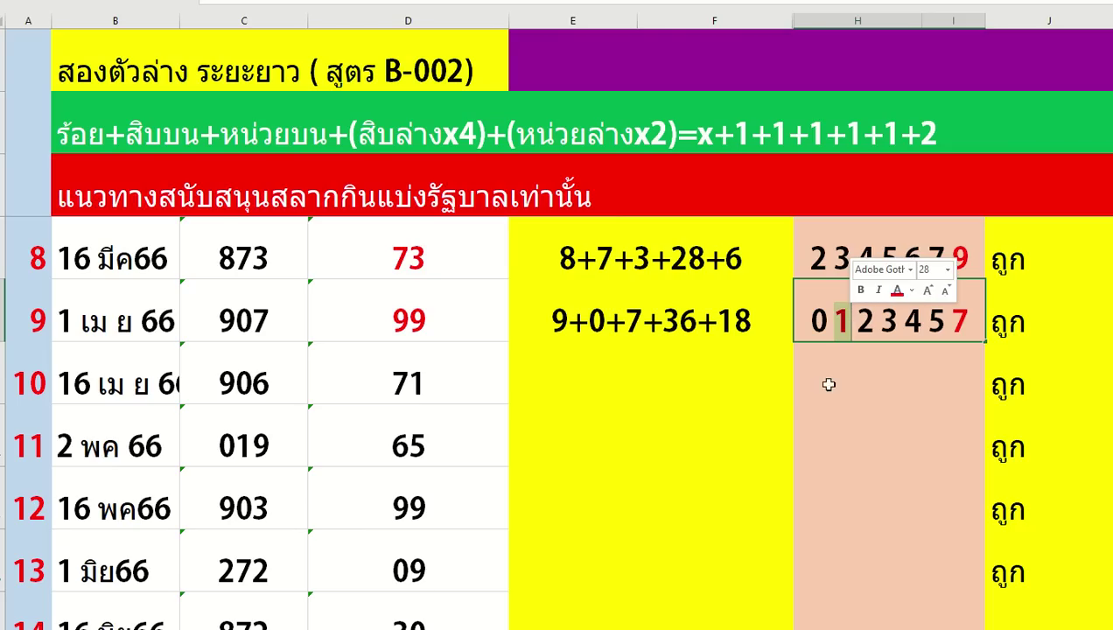
Enter the sum 9+0+6+28+2 in the yellow calculation cell of draw 10, the 16 เม ย row
click(713, 370)
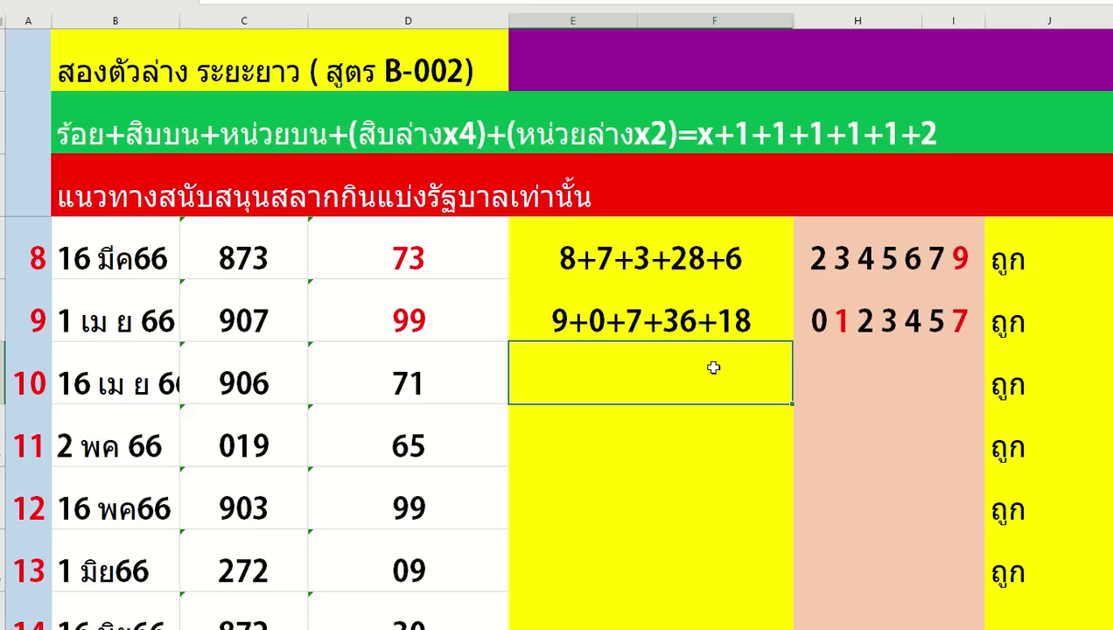
text(9+0+6+)
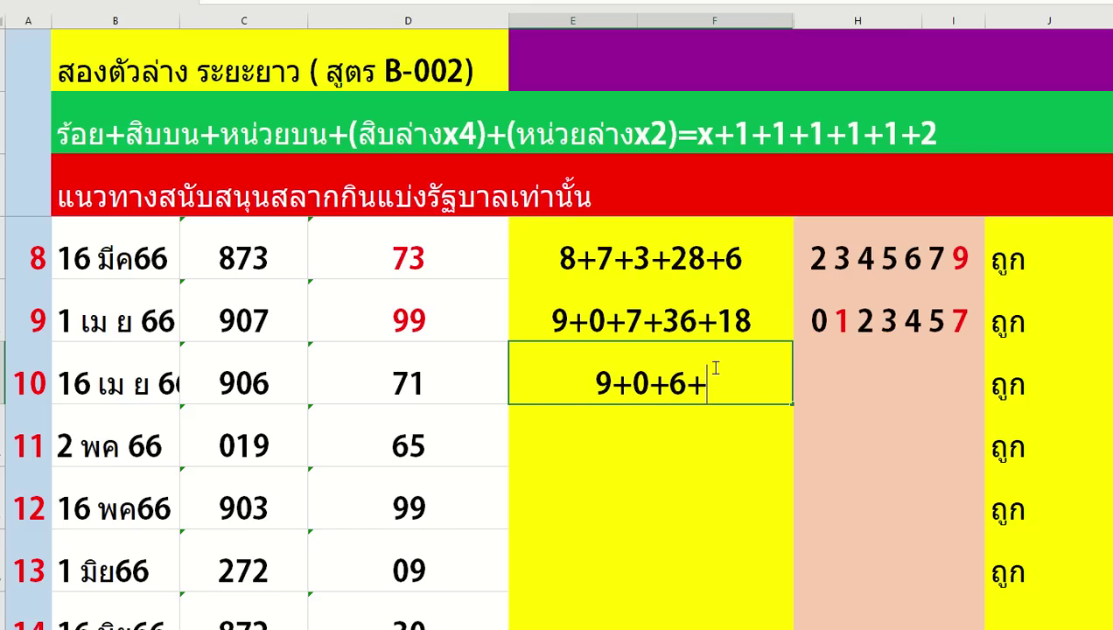
text(2)
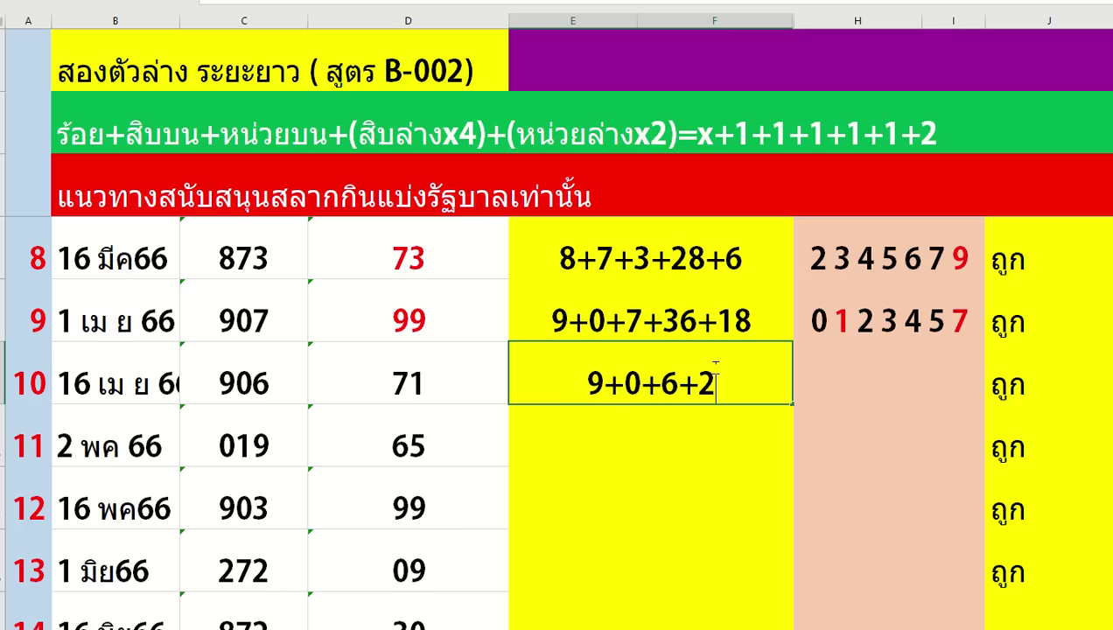
text(8+2)
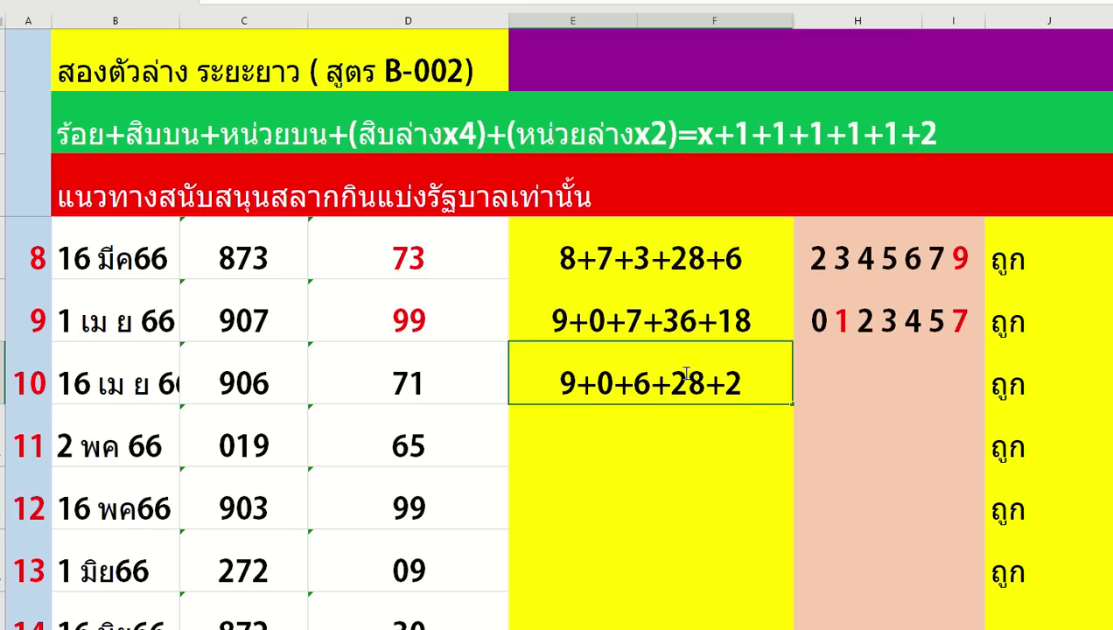
Enter the digit list 5 6 7 8 9 0 2 in column H of draw 10, the 16 เม ย row
click(840, 380)
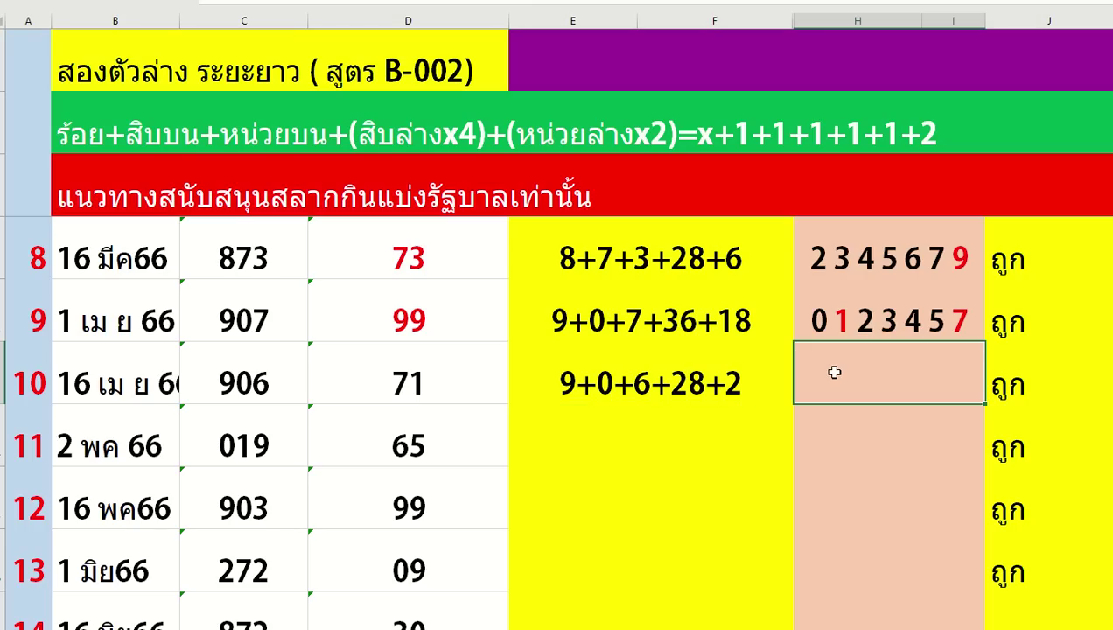
text(5 6 7 8 9 0)
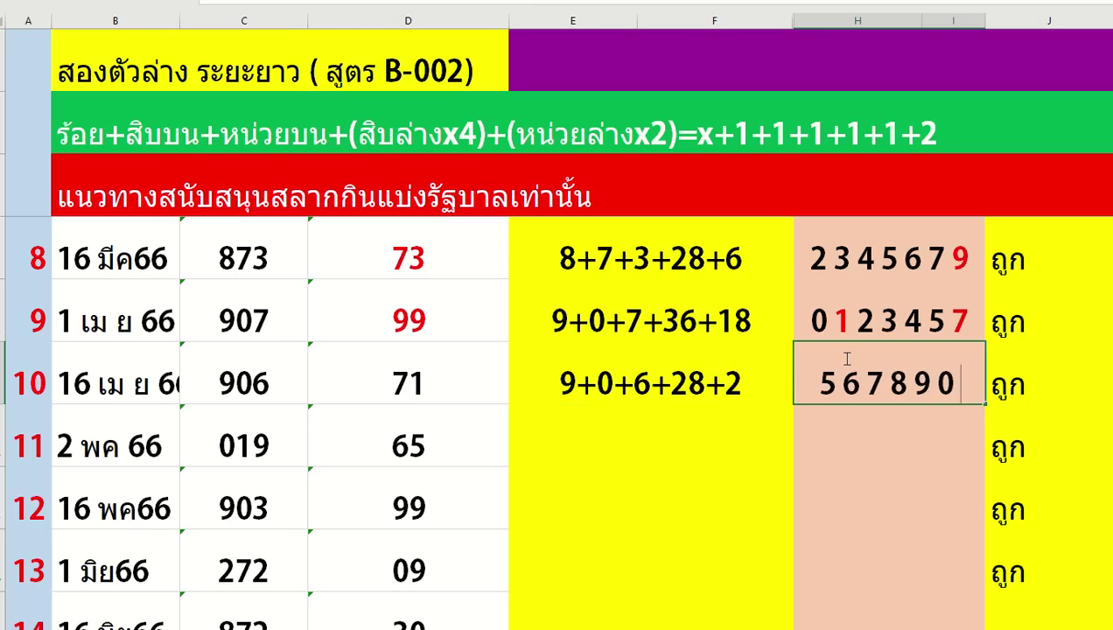
text( 2)
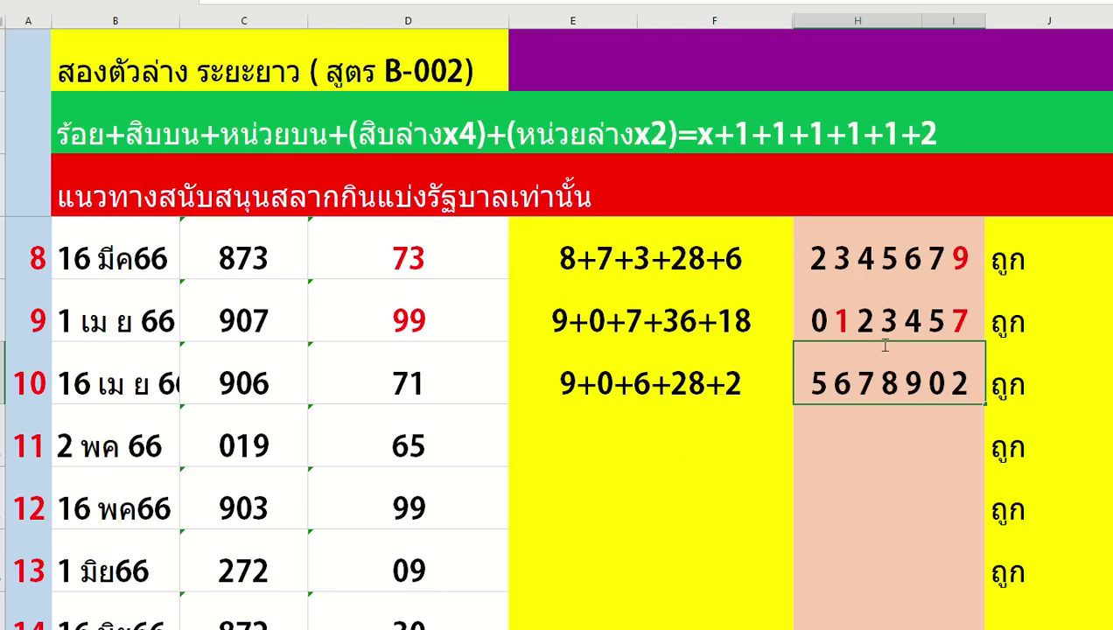
Color the digits 5 and 6 red in the column H digit list of draw 10
mouse_move(808, 383)
mouse_down()
mouse_move(837, 383)
mouse_move(810, 391)
mouse_up()
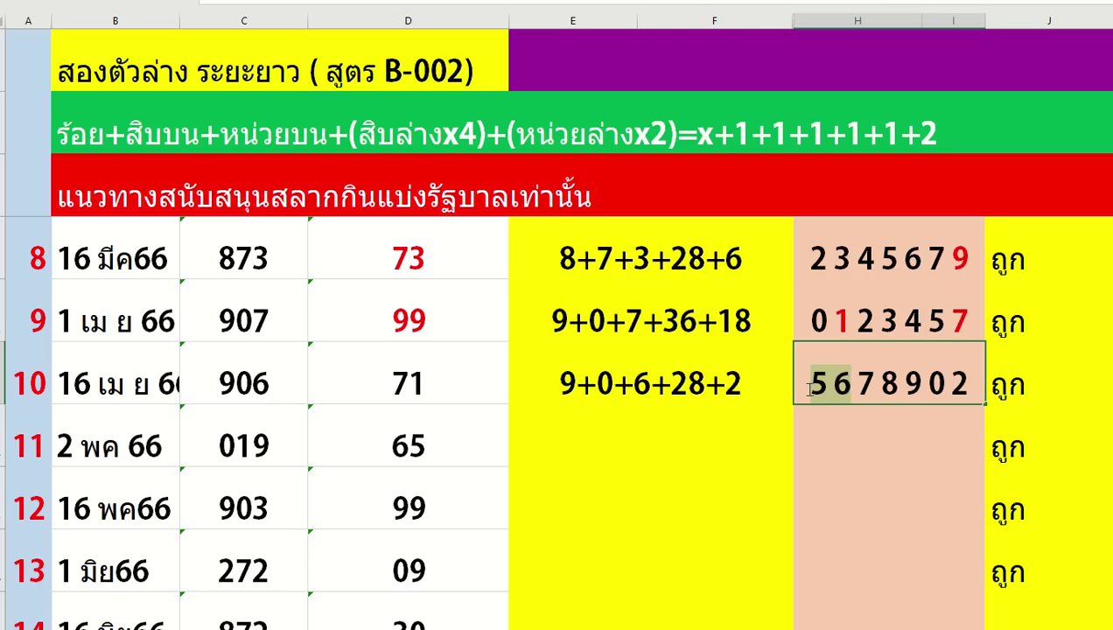
click(855, 364)
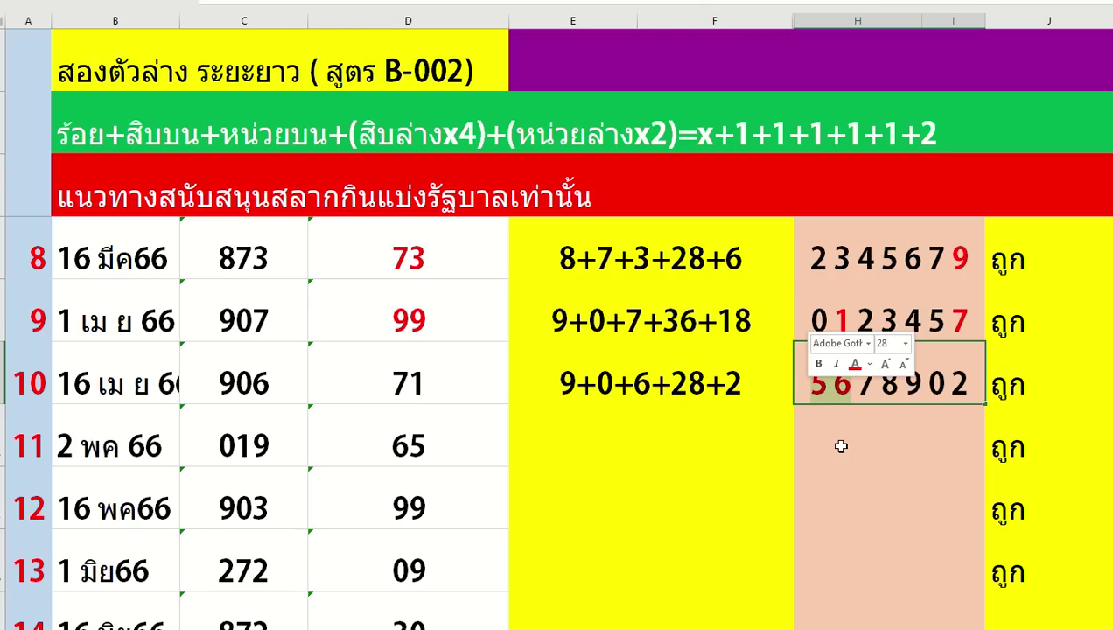
click(840, 447)
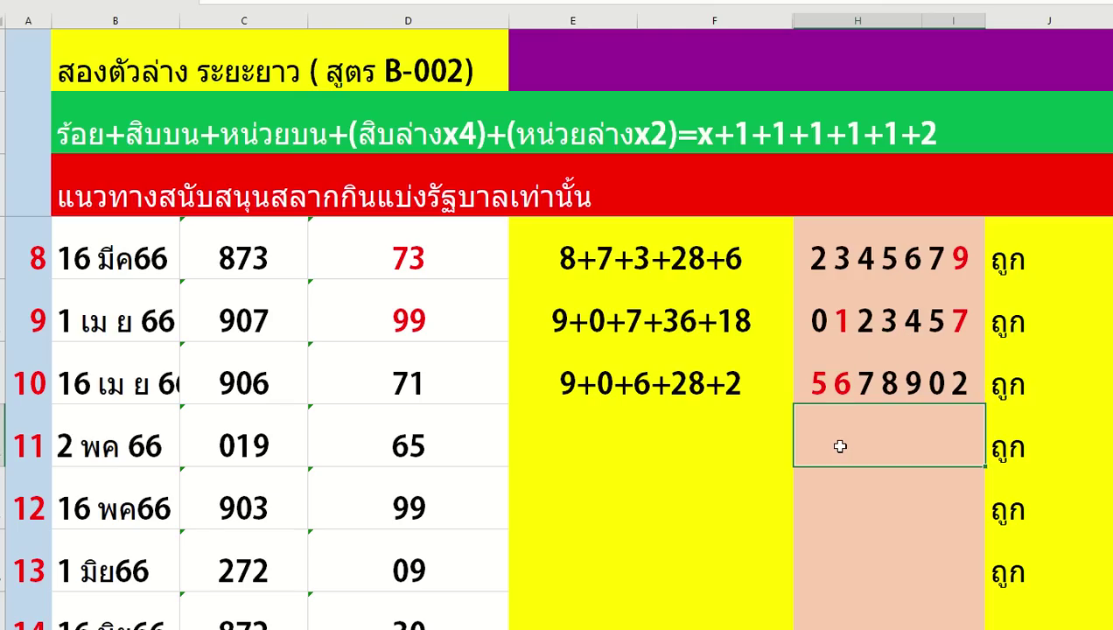
Color the column D results 71 and 65 of draws 10 and 11 red
click(224, 451)
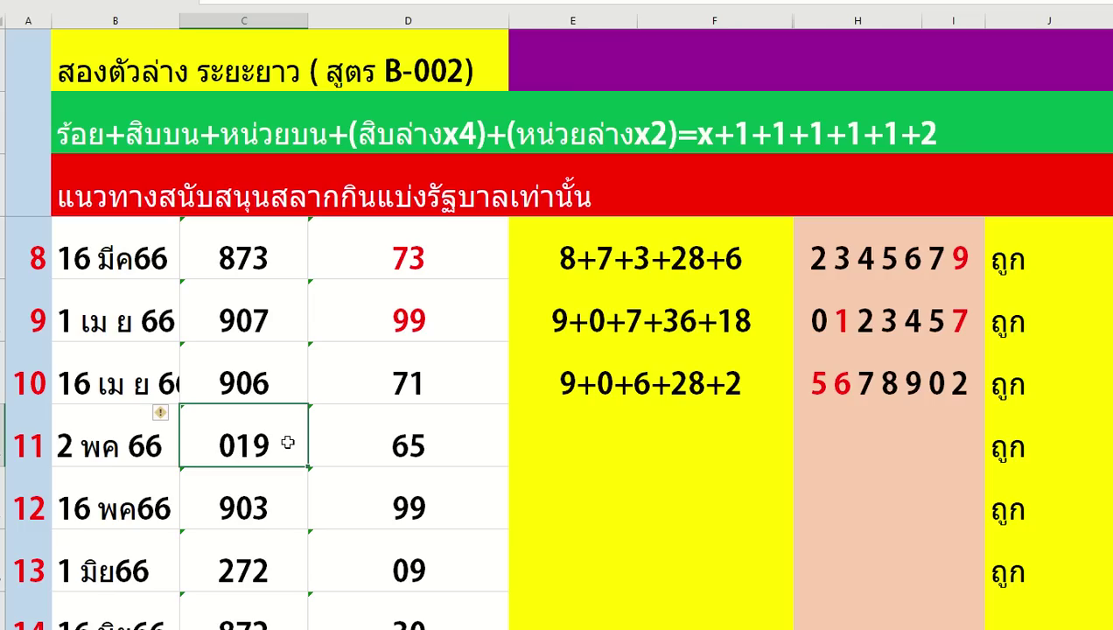
click(419, 393)
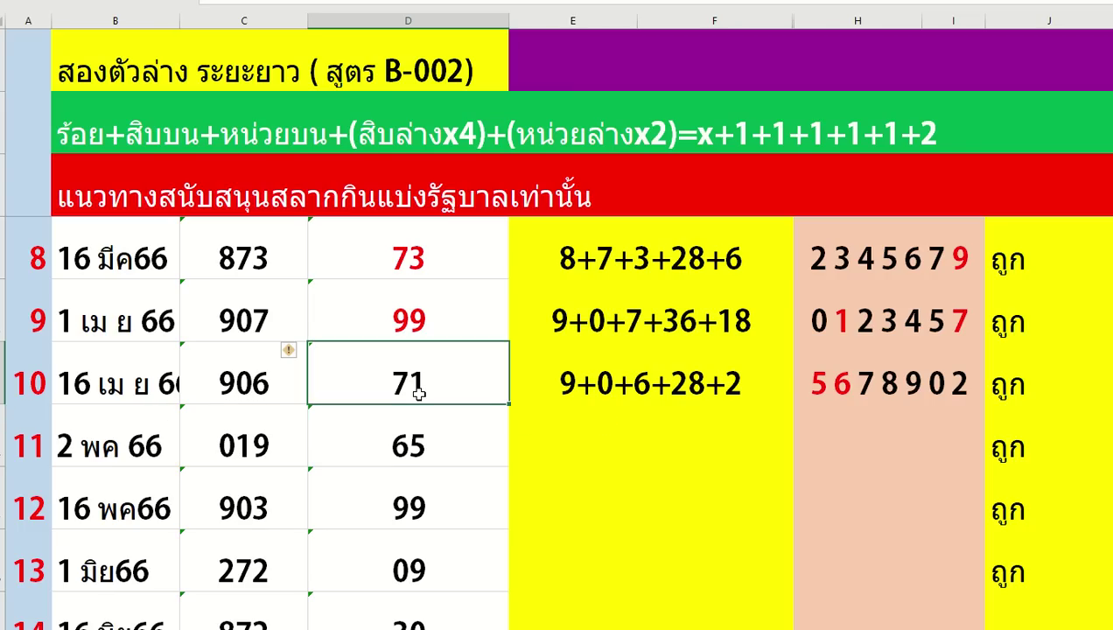
drag(419, 394, 427, 447)
right_click(443, 418)
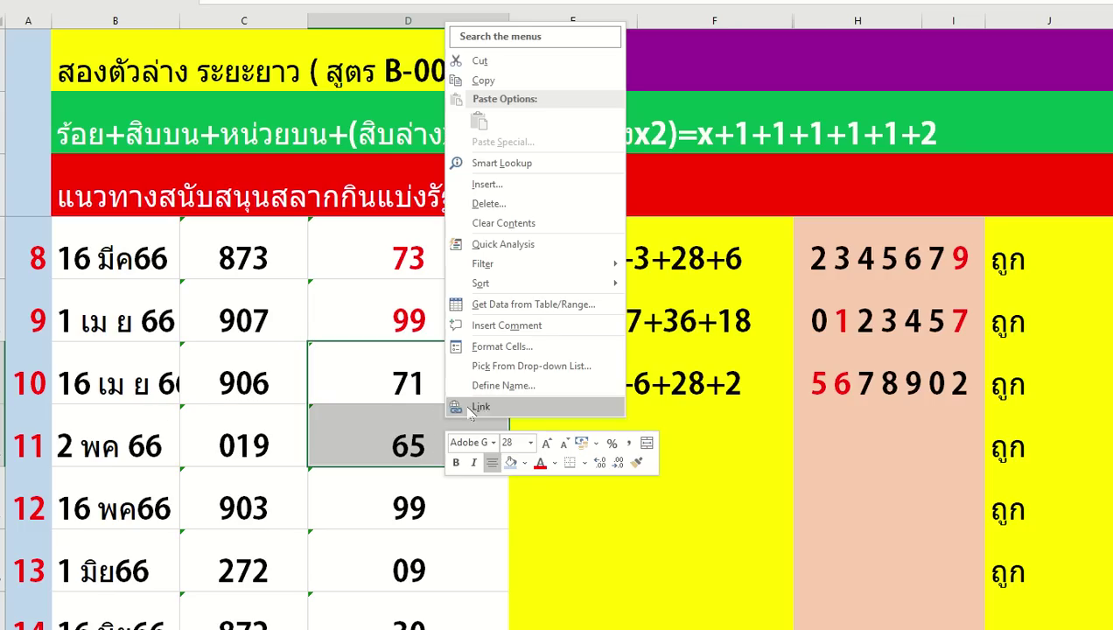
click(540, 465)
click(449, 514)
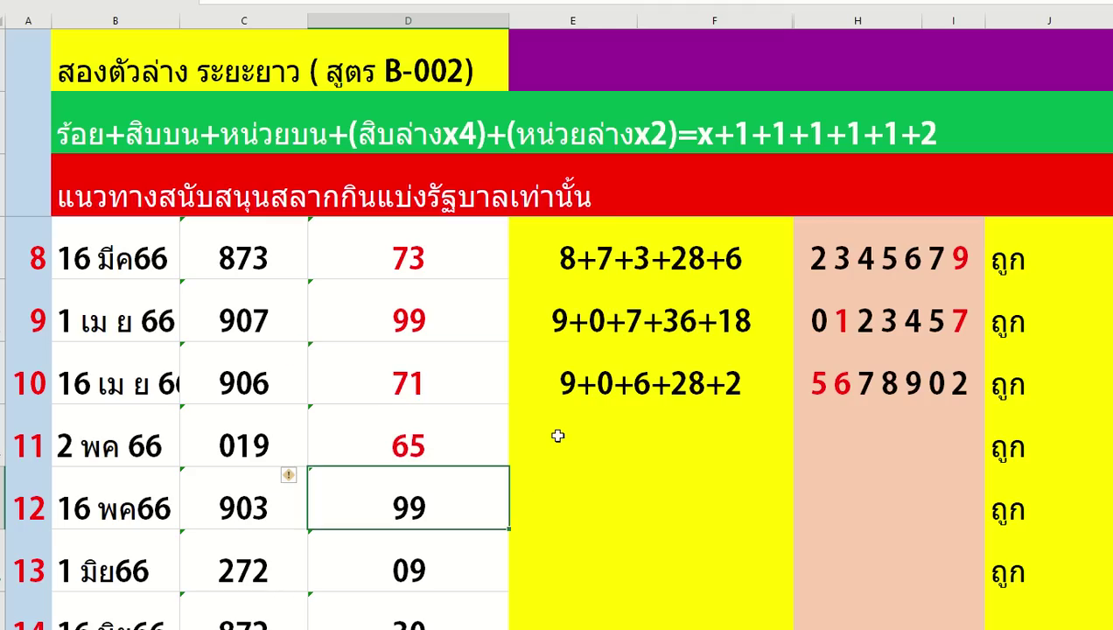
Enter the sum 0+1+9+24+10 in the yellow calculation cell of draw 11, the 2 พค 66 row
click(559, 436)
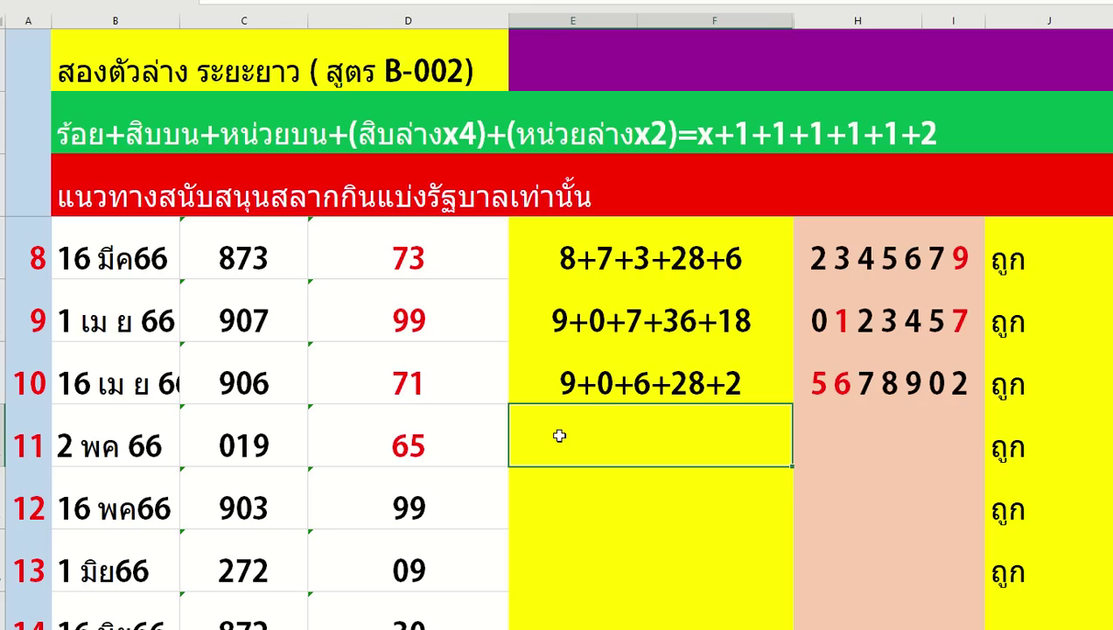
text(0+1+)
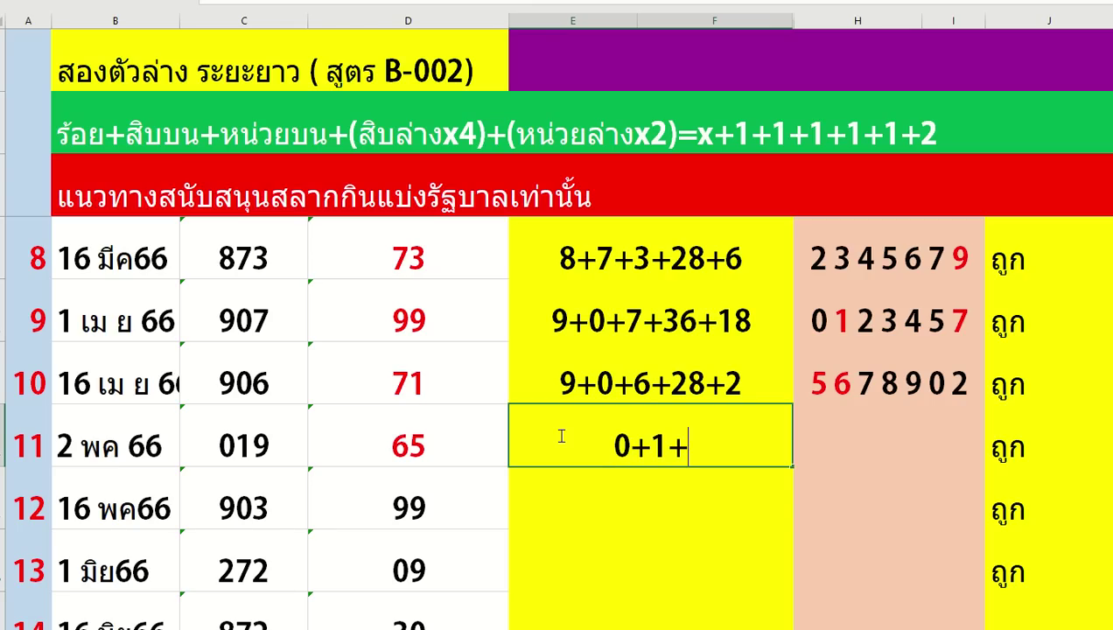
text(9+)
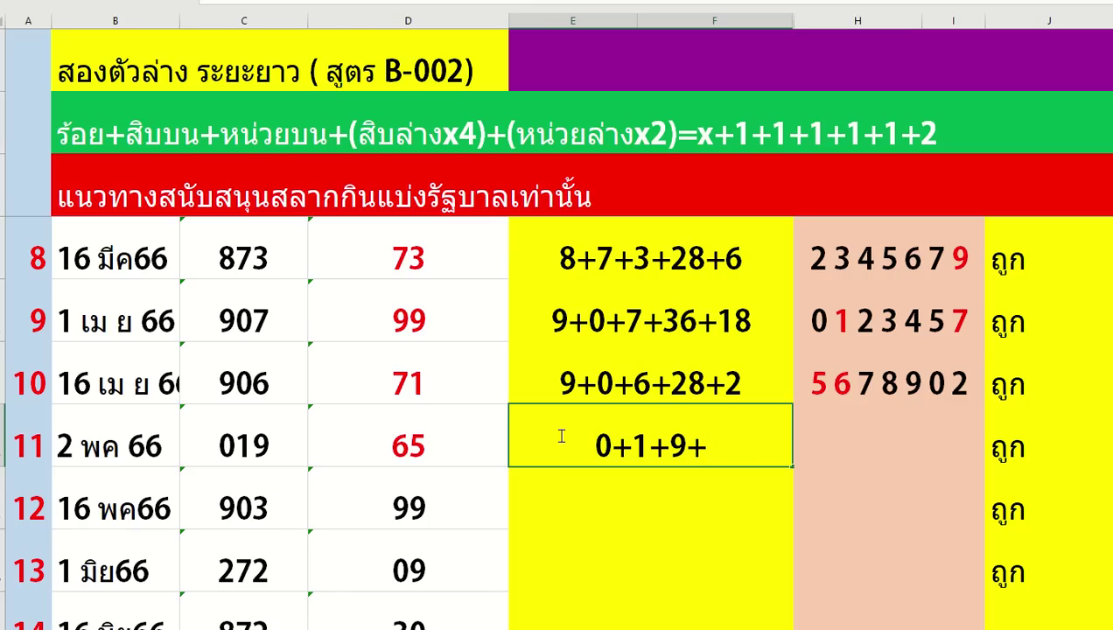
text(24+)
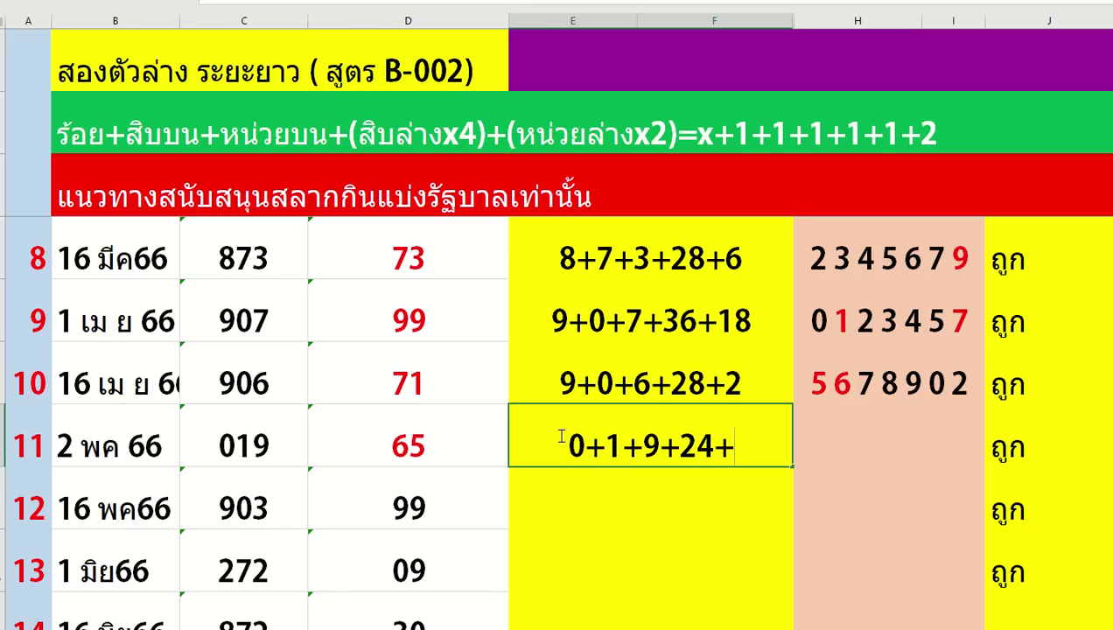
text(10)
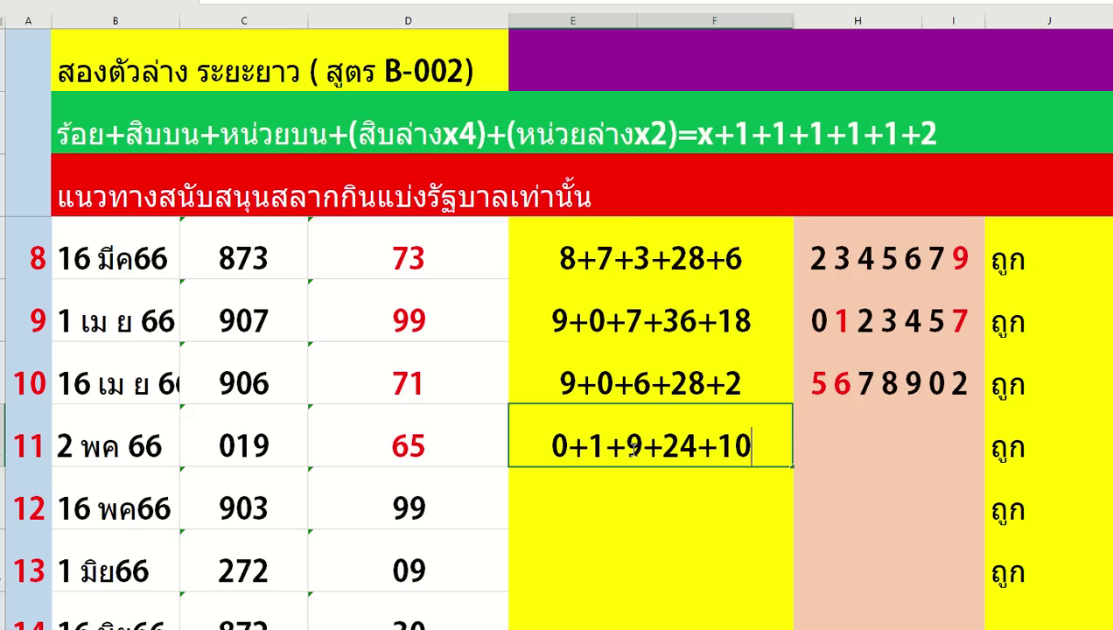
Enter the digit list 4 5 6 7 8 9 1 in column H of draw 11, the 2 พค 66 row
click(831, 436)
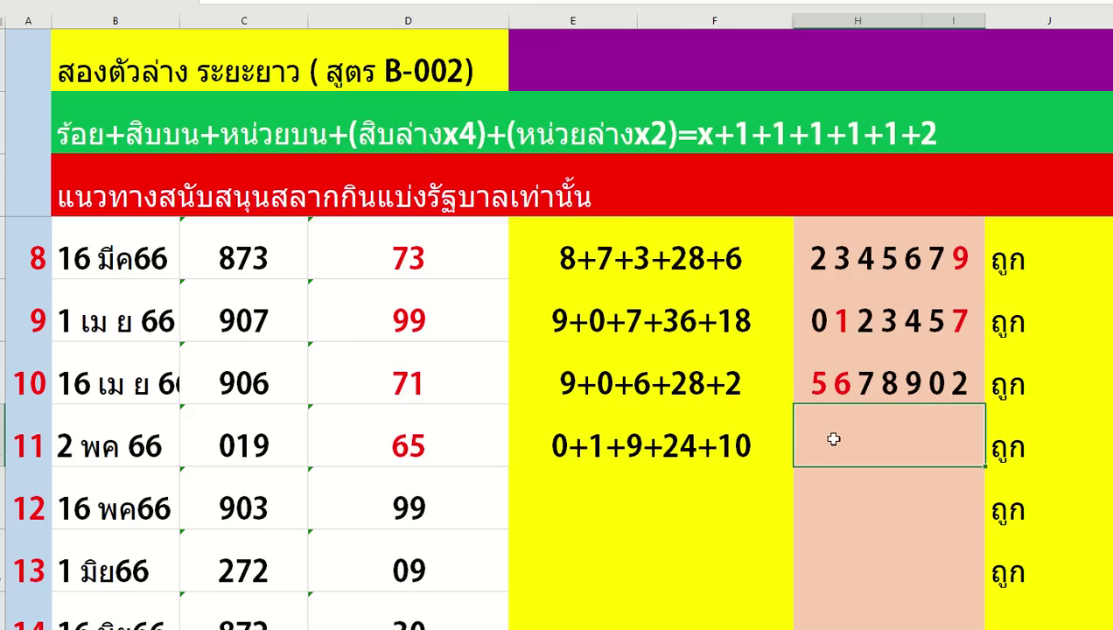
text(4 5 6)
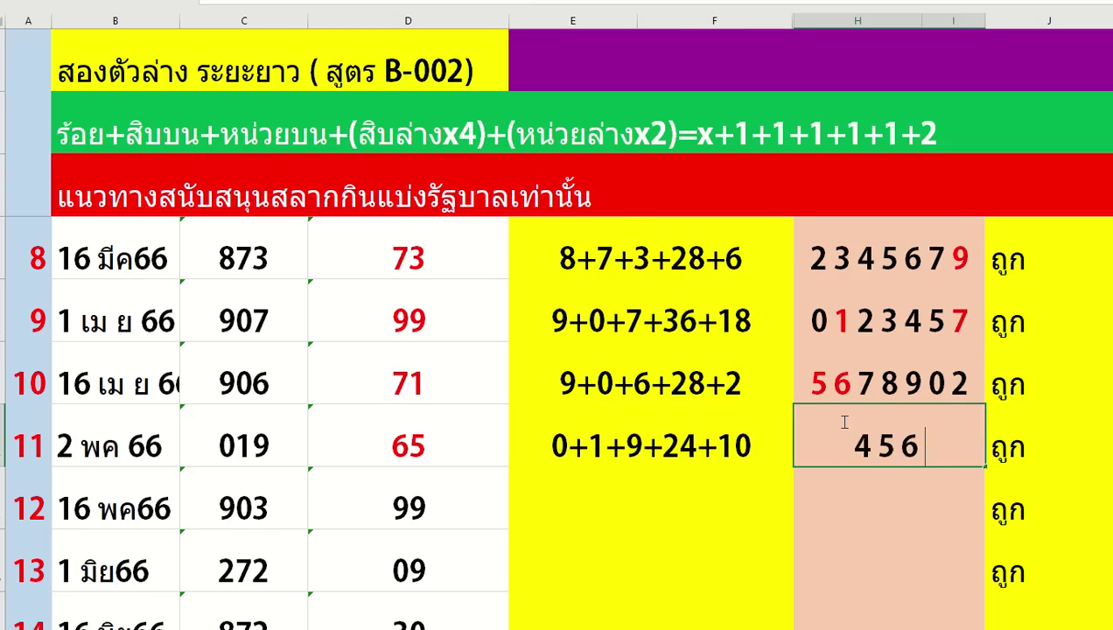
text( 7 8 9)
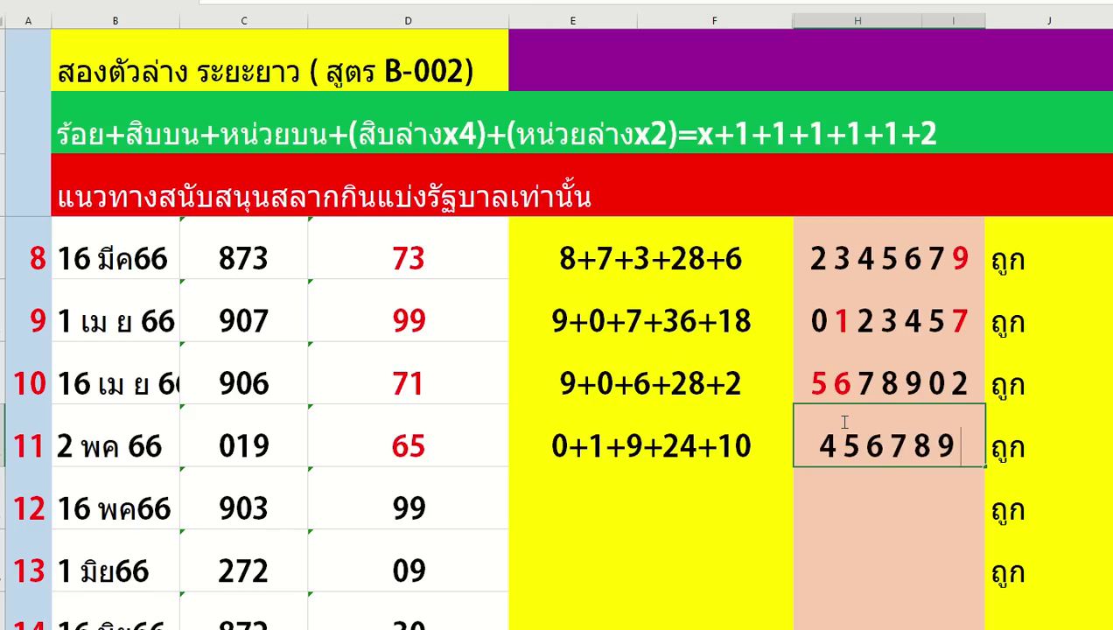
text( 1)
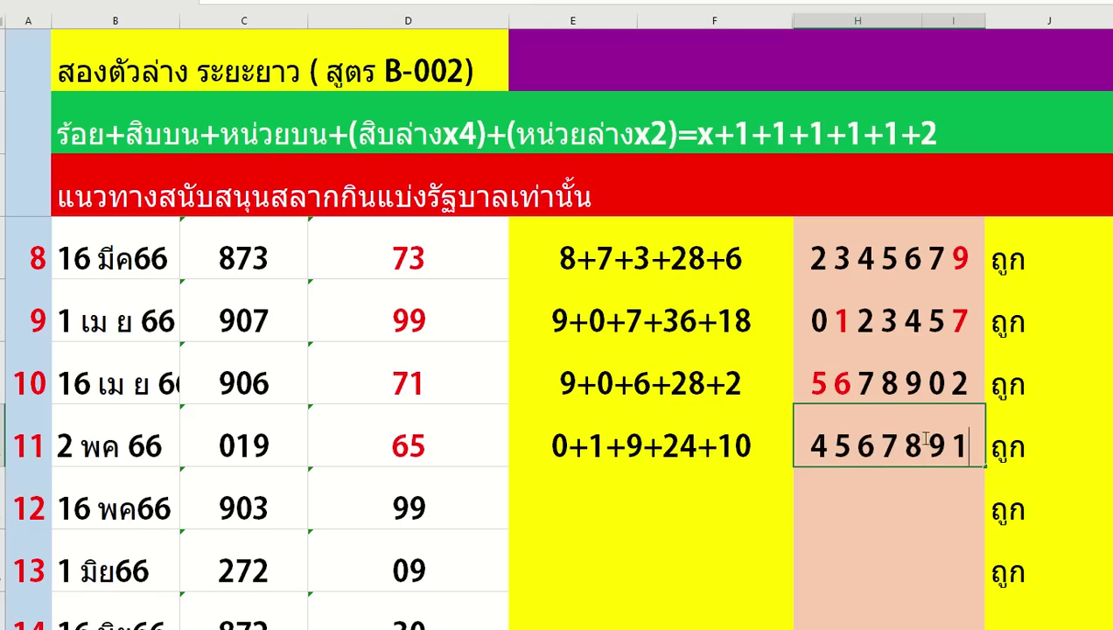
Color the digit 9 in draw 11's column H list and the column D result 99 of draw 12 red
drag(923, 446, 945, 446)
click(993, 417)
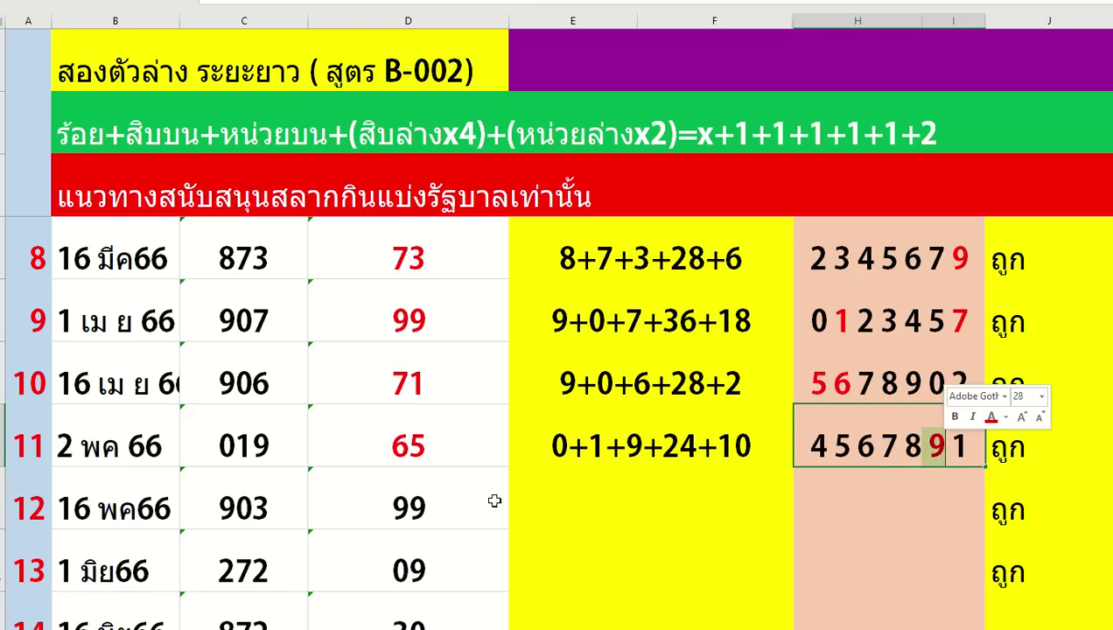
click(495, 501)
right_click(499, 500)
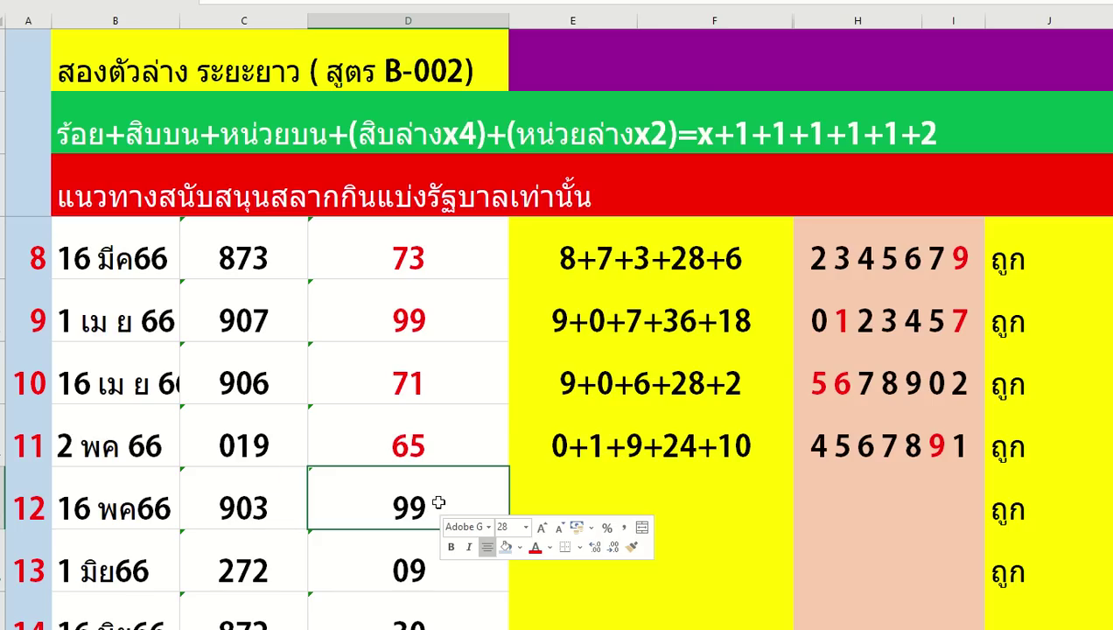
click(535, 547)
click(725, 354)
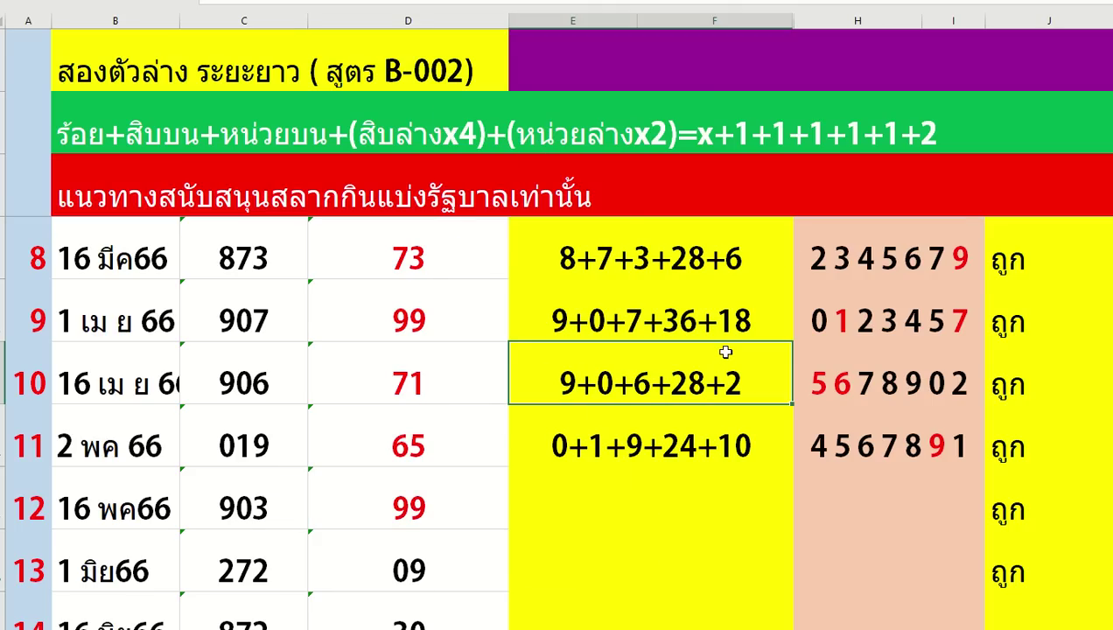
drag(814, 249, 877, 426)
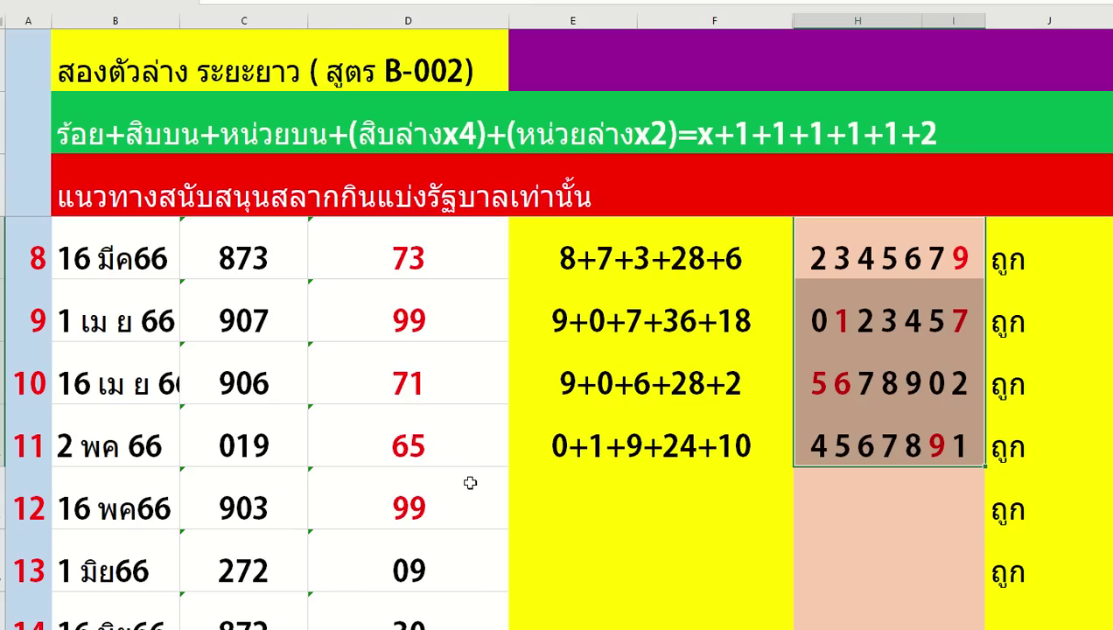
Enter the sum 9+0+3+36+18 in the yellow calculation cell of draw 12, the 16 พค66 row
click(552, 518)
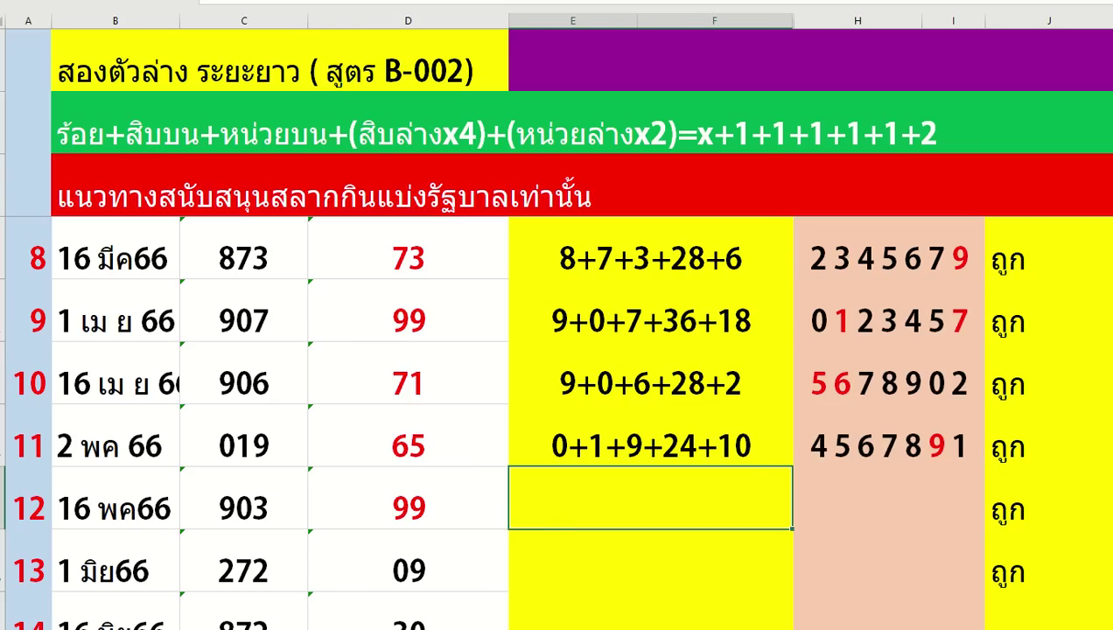
scroll(509, 420, down, 2)
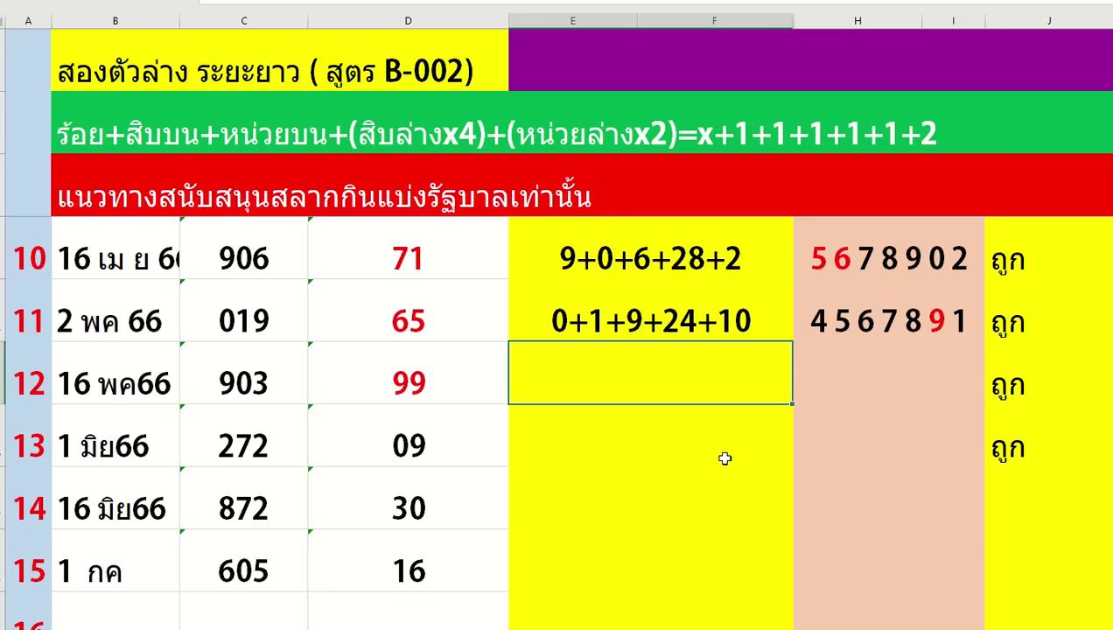
text(9+)
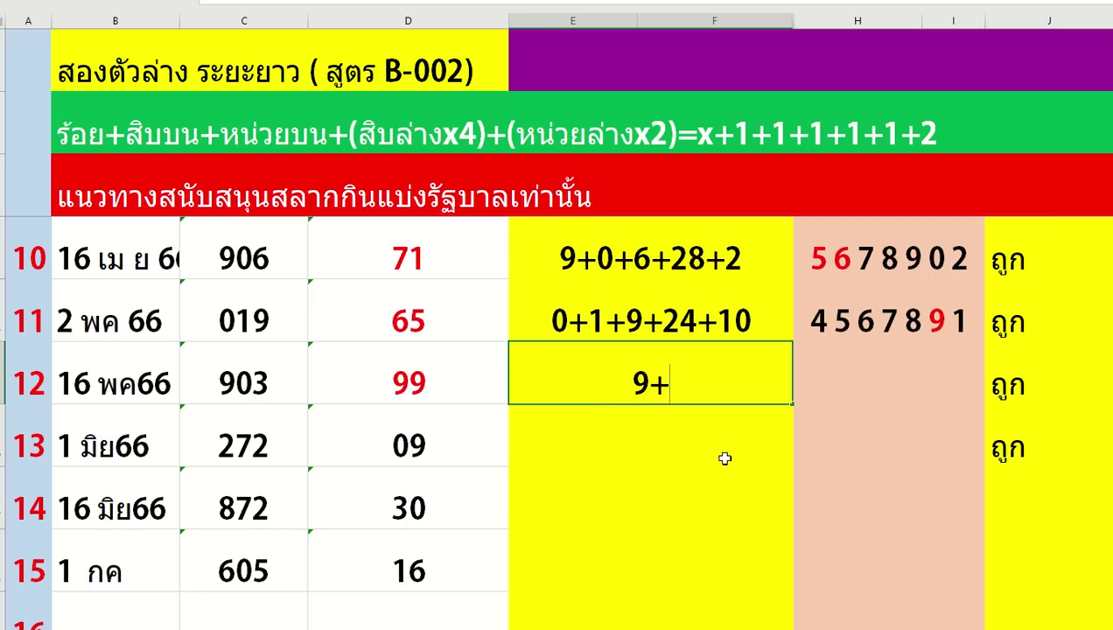
text(0+3+)
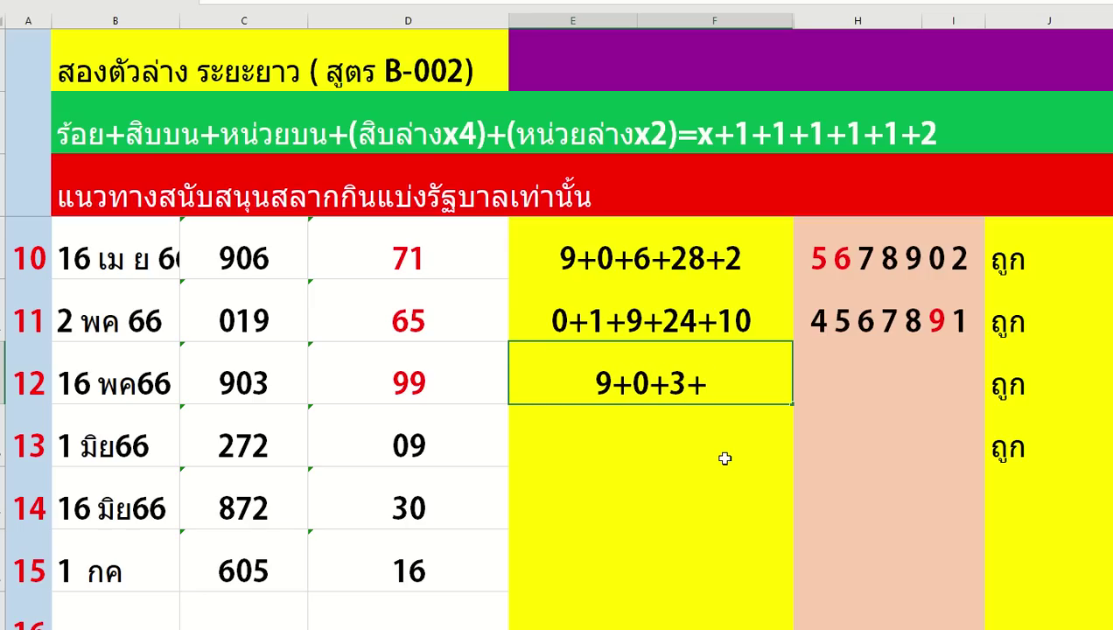
text(36+)
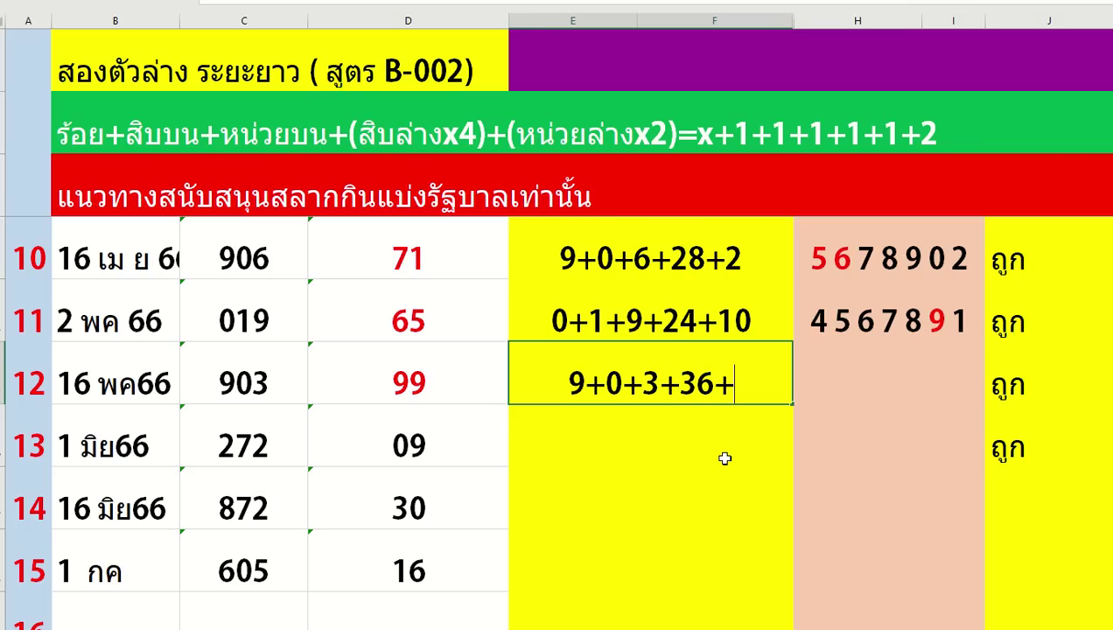
text(18)
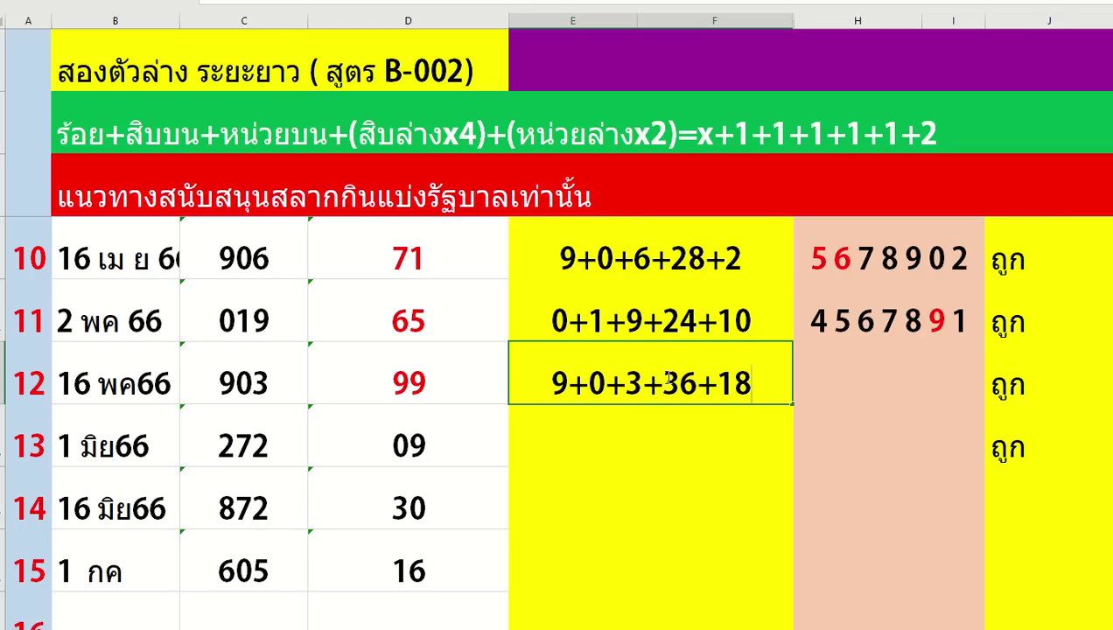
Enter the digit list 6 7 8 9 0 1 3 in column H of draw 12, the 16 พค66 row
click(816, 392)
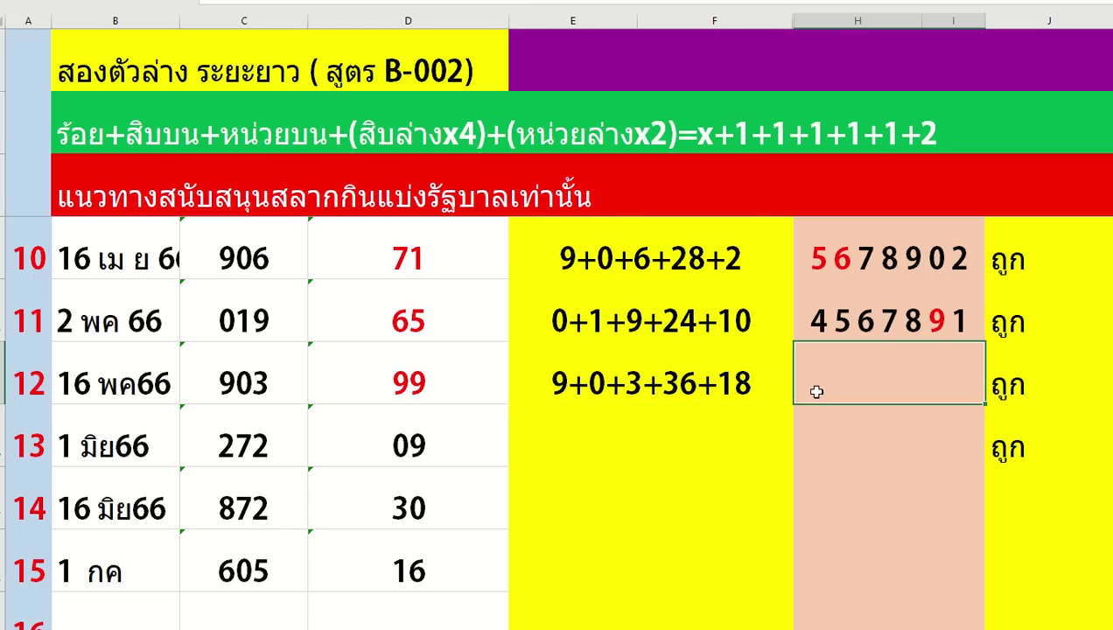
text(6 7 )
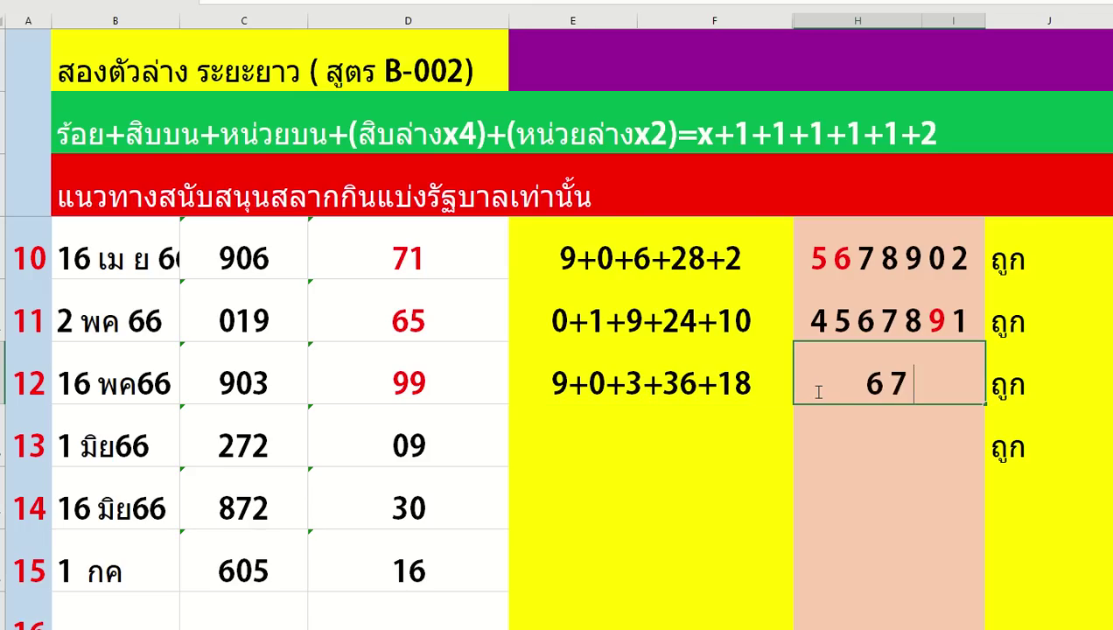
text(8 9 0 1 )
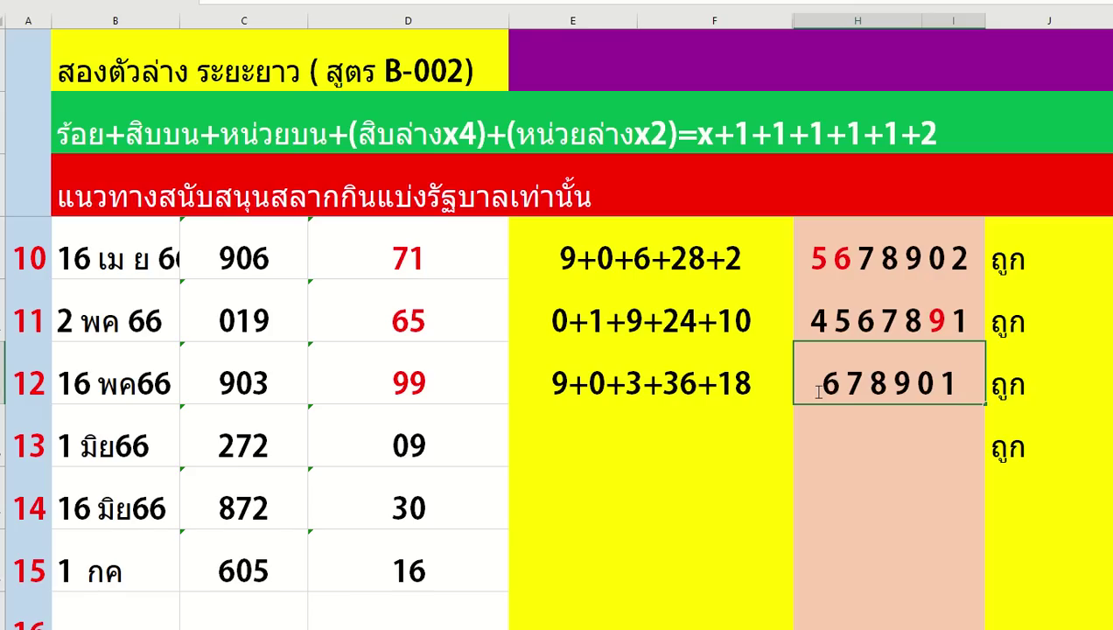
text(3)
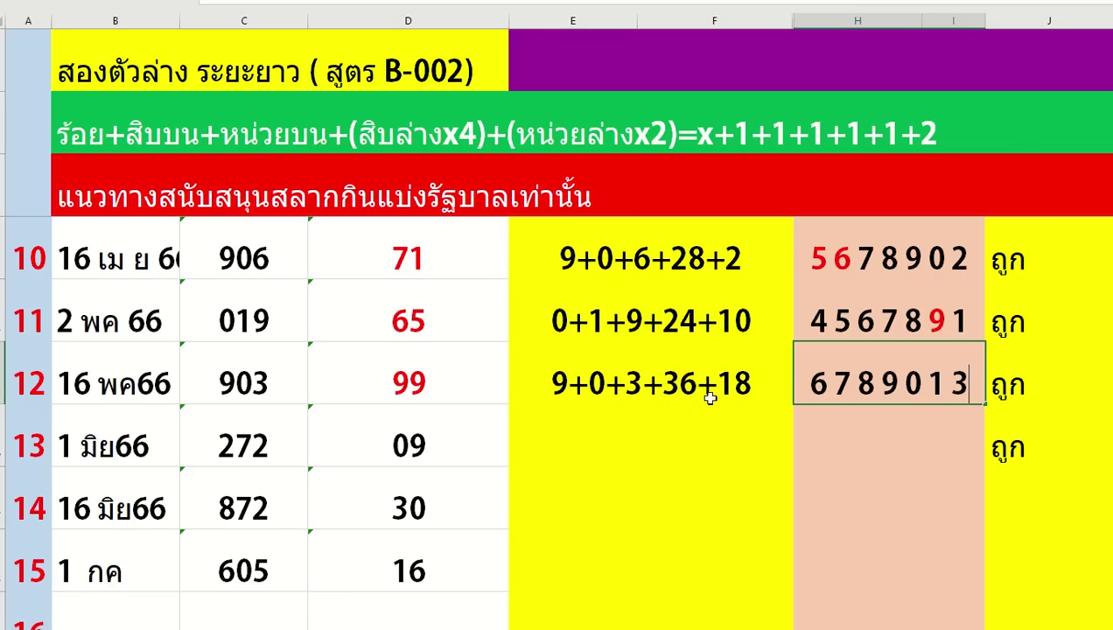
Color the digits 9 and 0 in draw 12's column H list and the column D result 09 of draw 13 red
drag(878, 382, 926, 382)
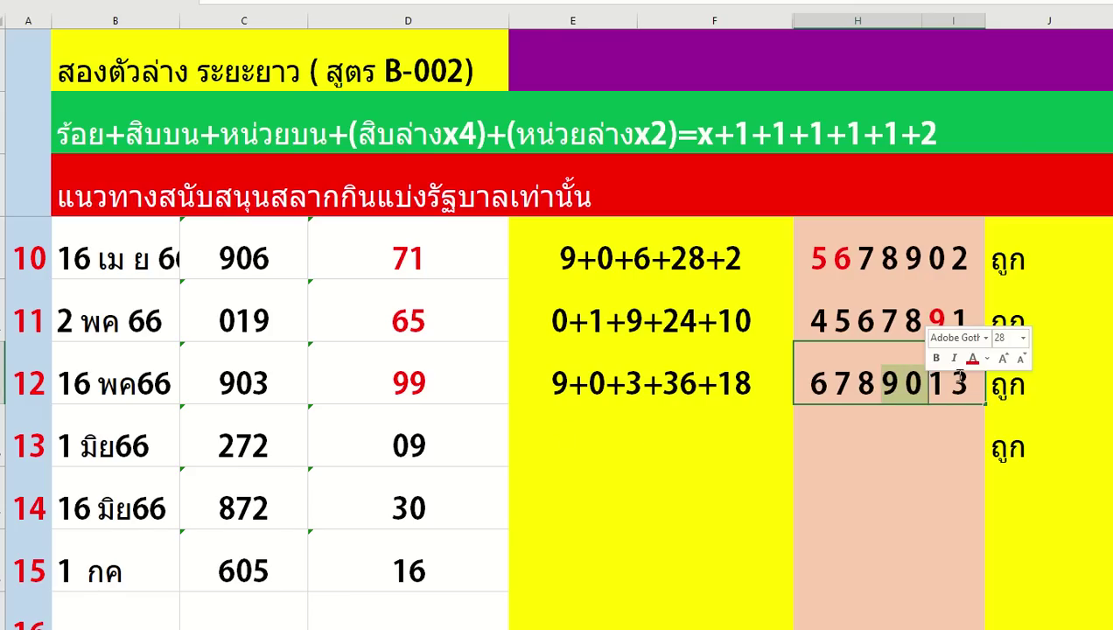
click(972, 358)
click(407, 451)
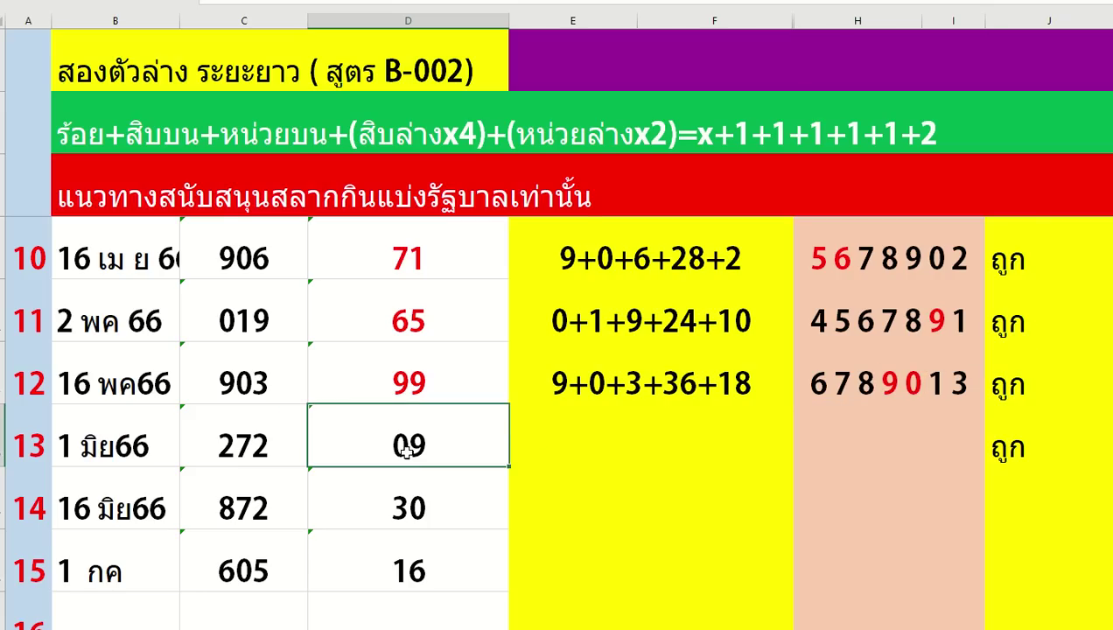
right_click(407, 450)
click(507, 500)
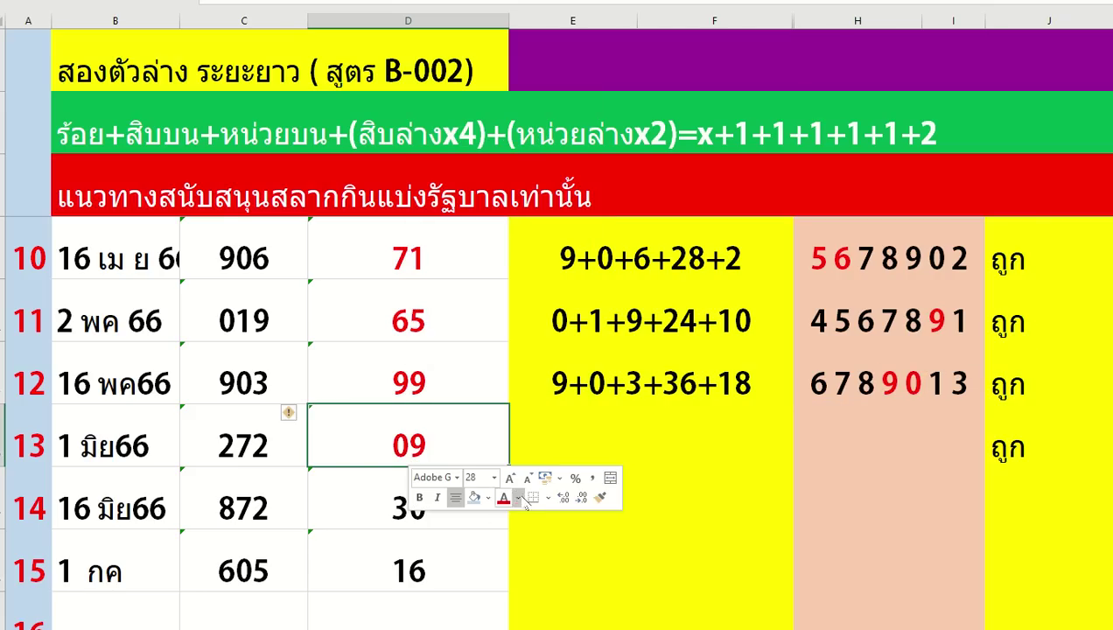
Enter the sum 2+7+2+0+18 in the yellow calculation cell of draw 13, the 1 มิย66 row
click(628, 449)
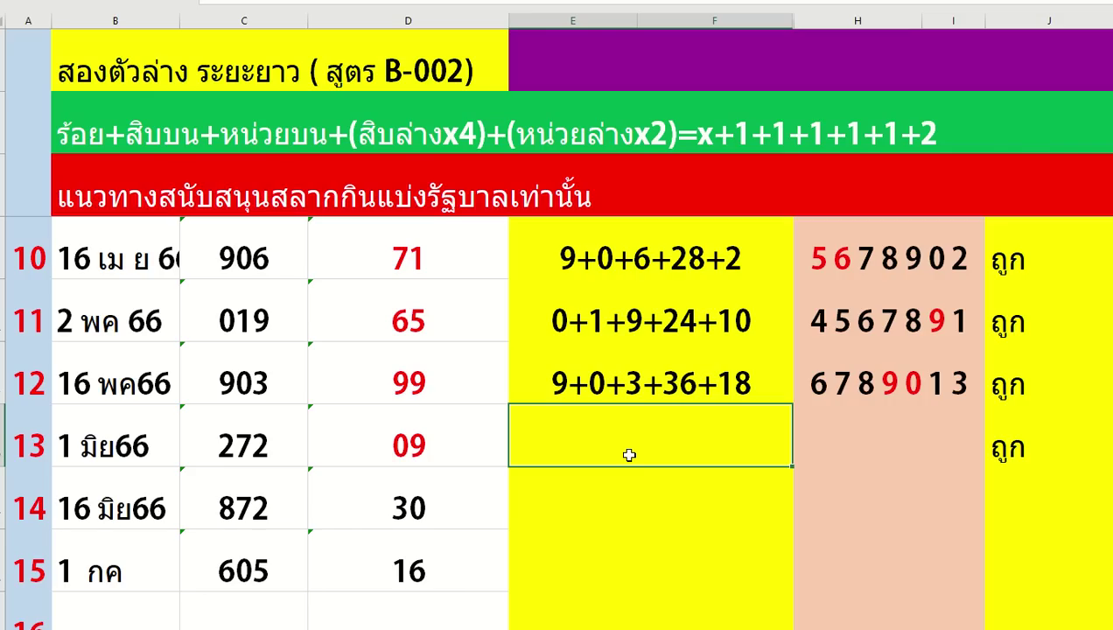
text(2+7+2+)
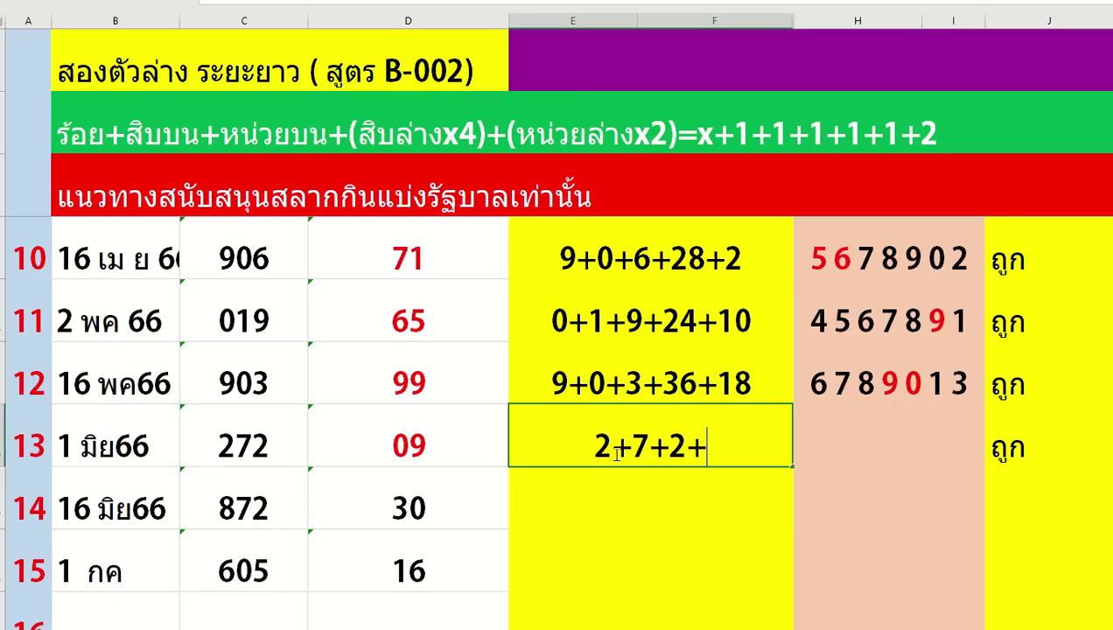
text(0+)
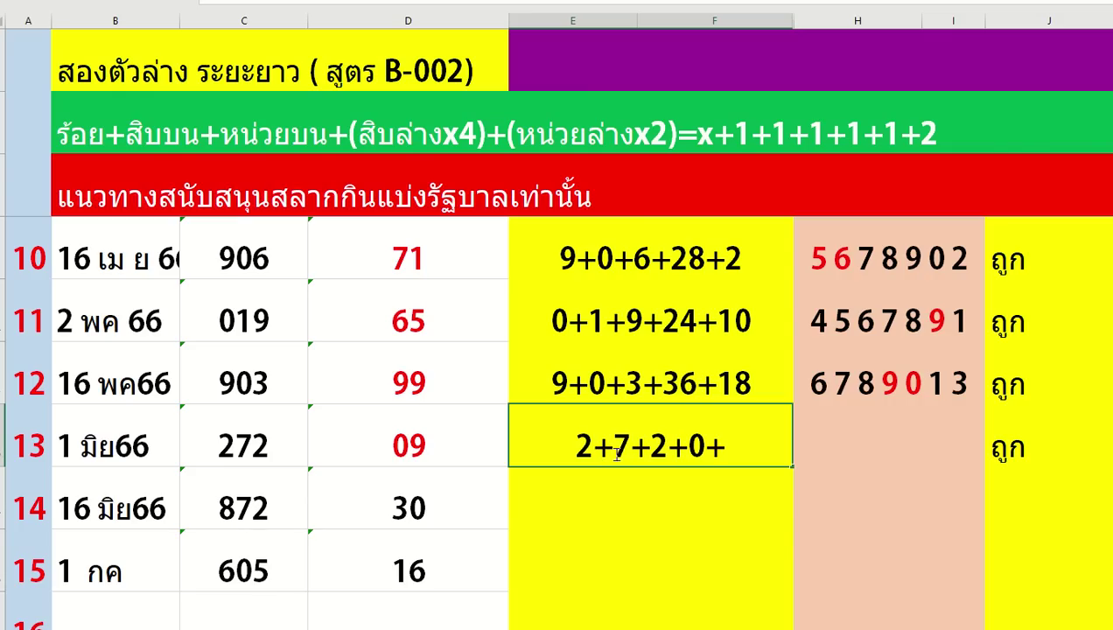
text(18)
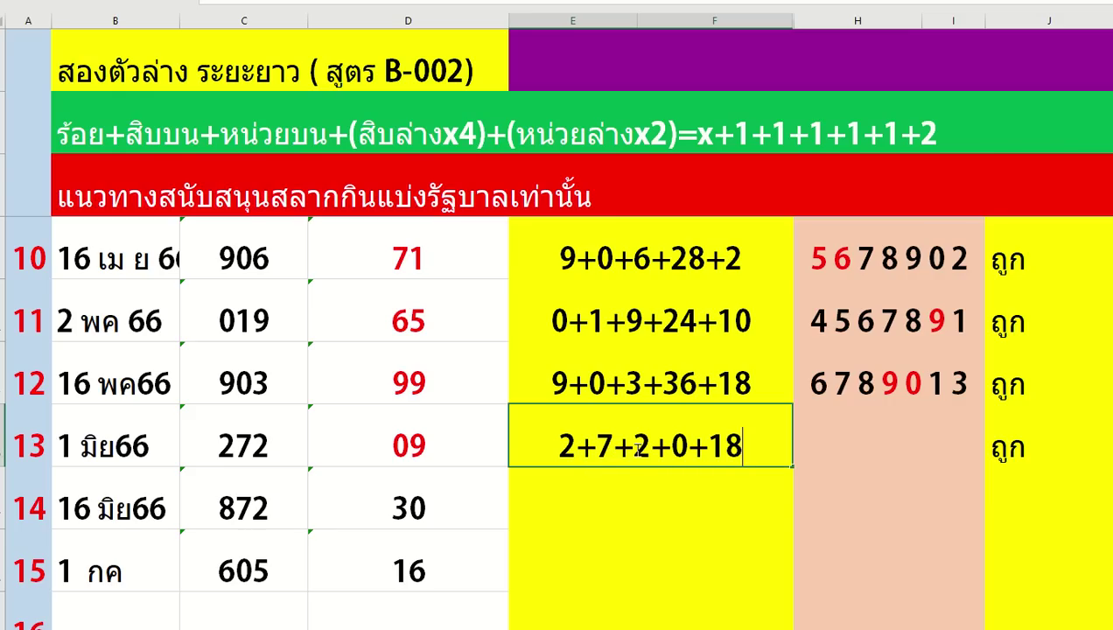
Enter the digit list 9 0 1 2 3 4 6 in column H of draw 13, the 1 มิย66 row
click(819, 444)
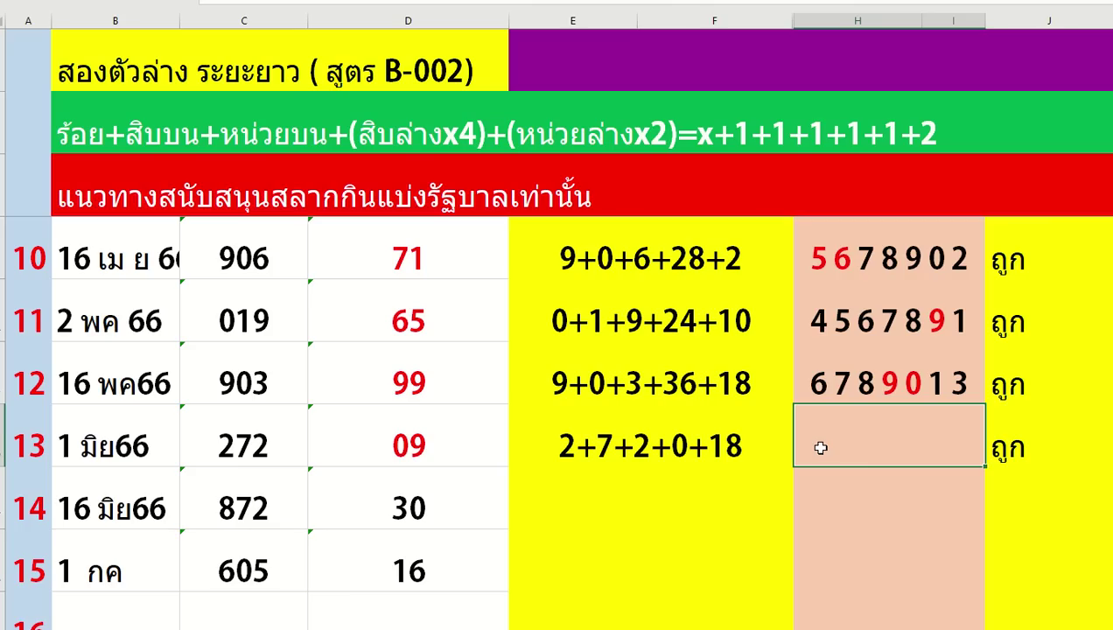
text(901234)
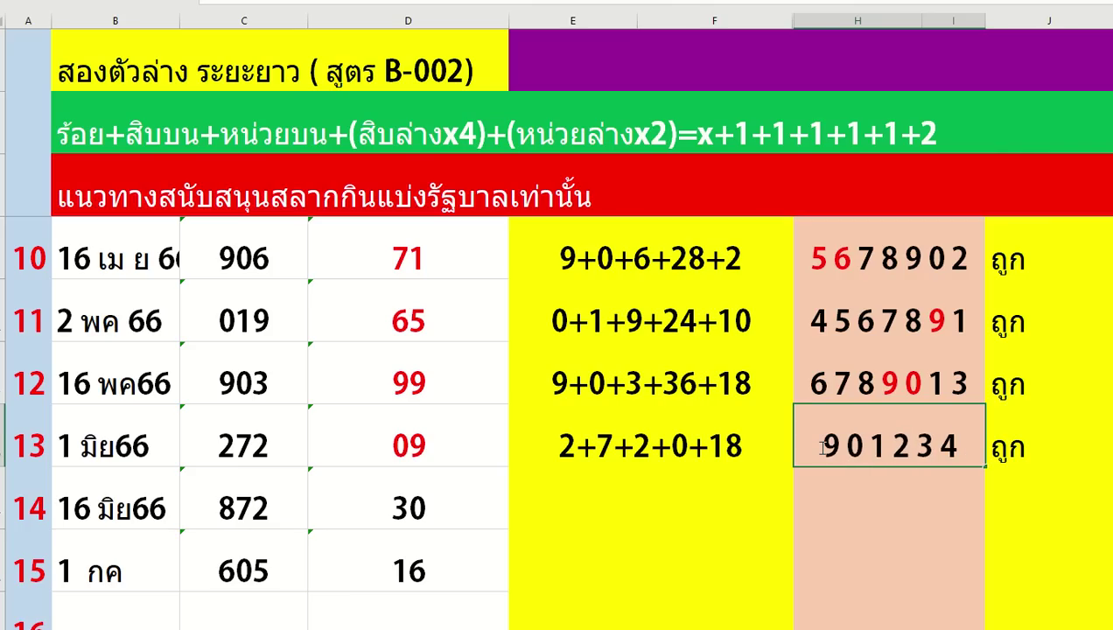
text(6)
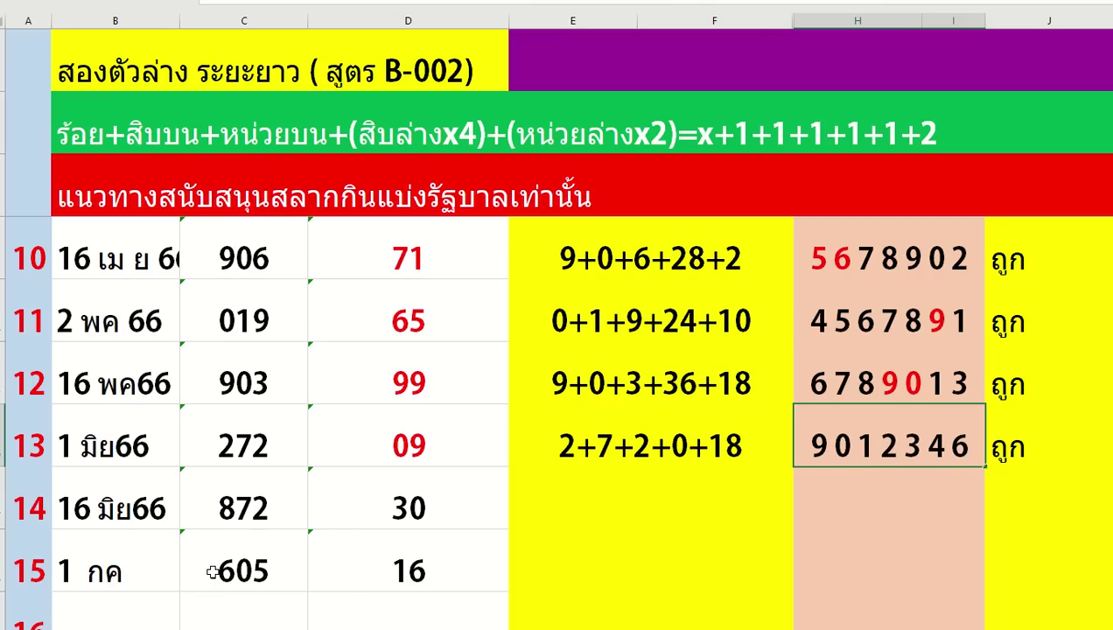
Color the digits 3 and 0 in draw 13's column H list and the column D result 30 of draw 14 red
click(901, 437)
drag(902, 437, 915, 437)
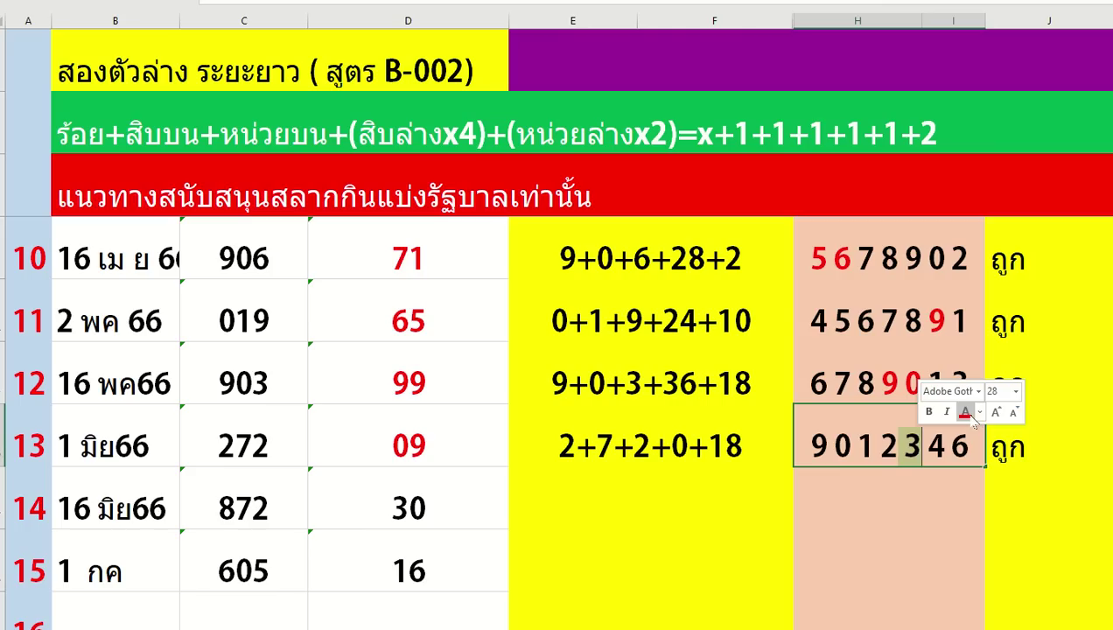
click(964, 411)
drag(830, 446, 849, 446)
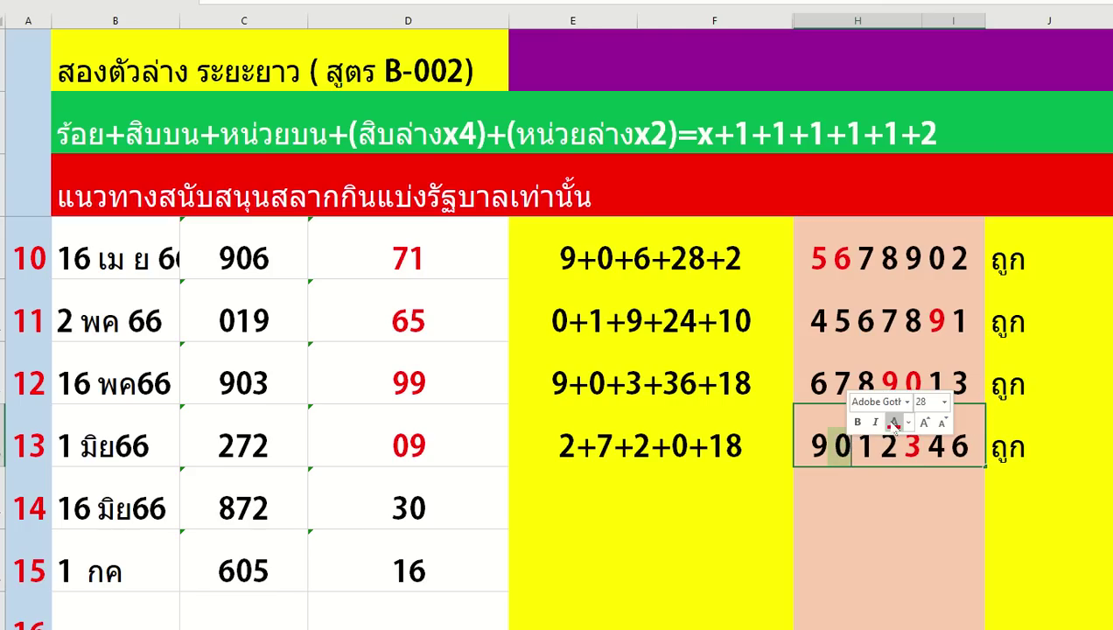
click(894, 422)
click(428, 506)
right_click(427, 507)
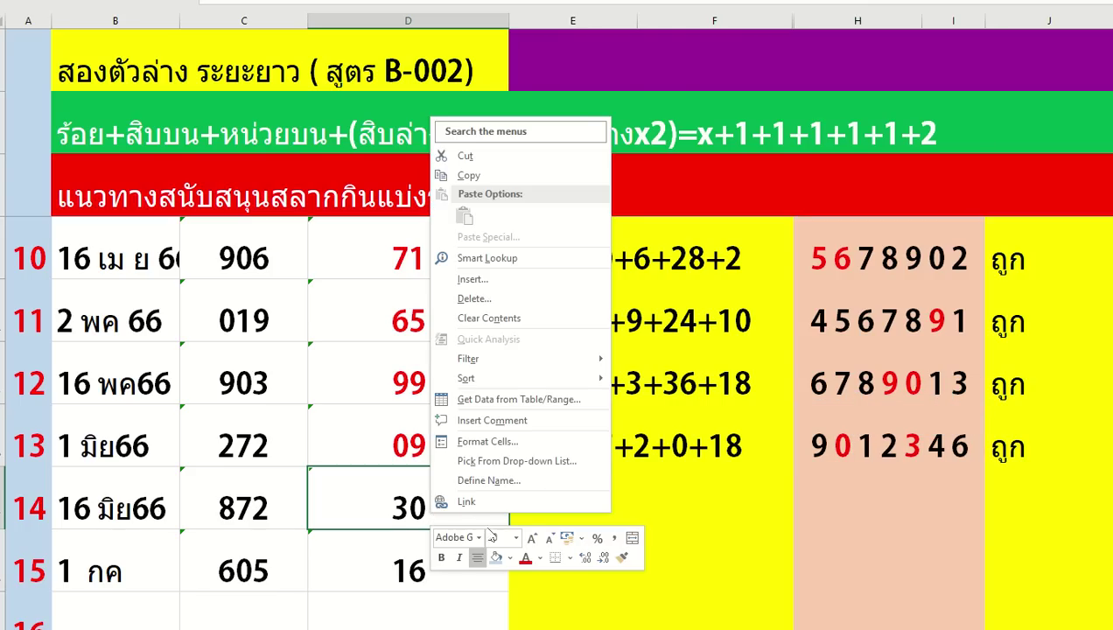
click(524, 564)
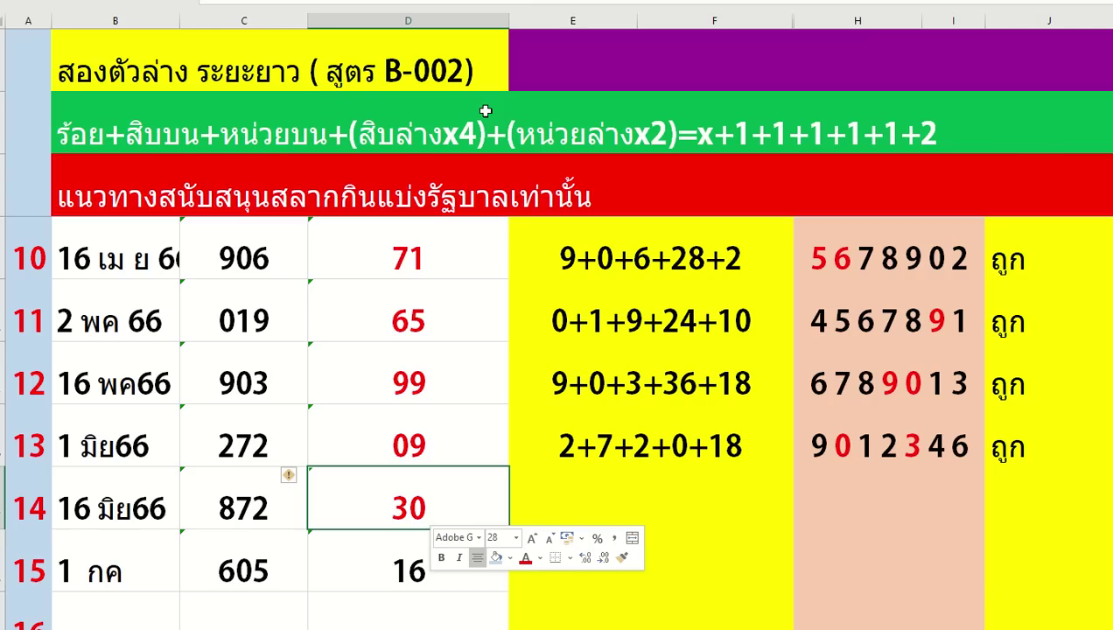
drag(896, 273, 911, 454)
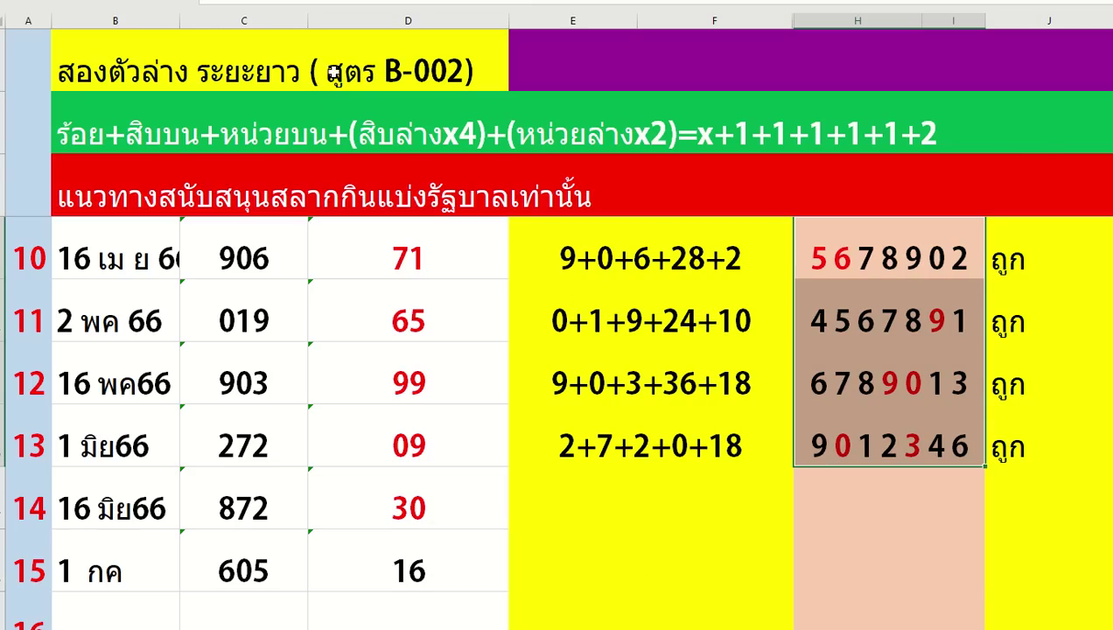
drag(433, 293, 435, 500)
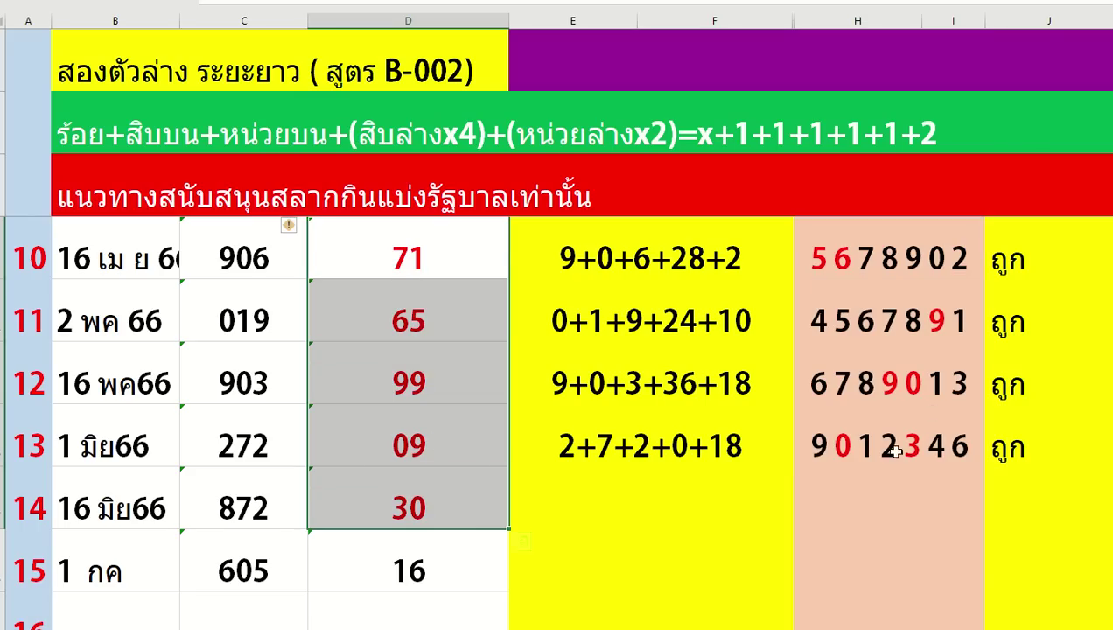
Enter the first part of the sum, 8+7+2+12+, in the yellow calculation cell of draw 14, the 16 มิย66 row
click(605, 505)
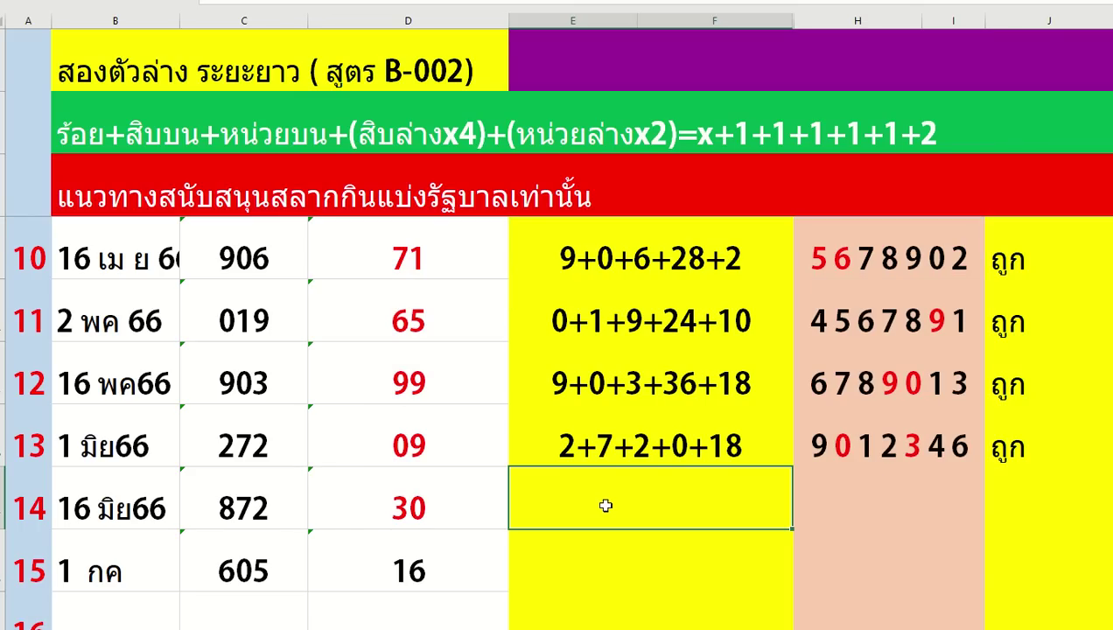
text(8+7+2+)
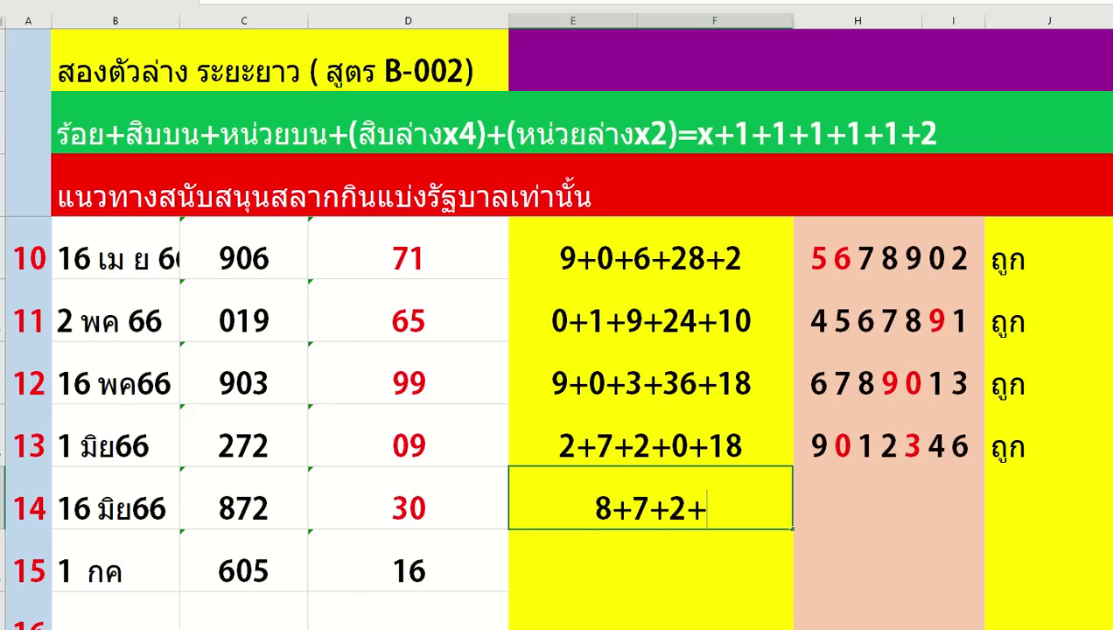
key(Tab)
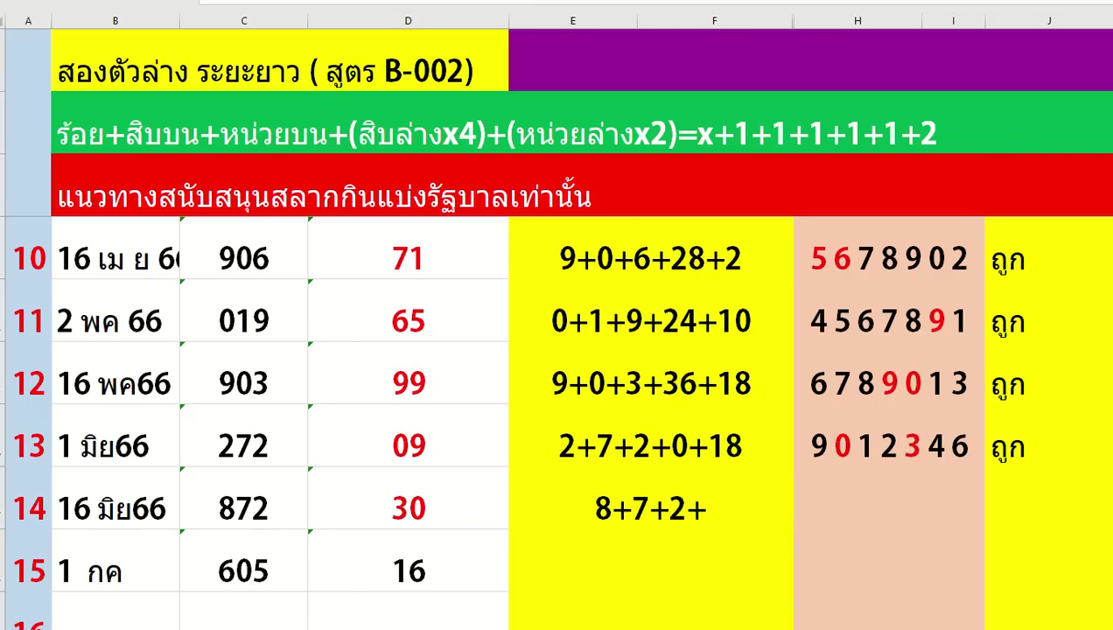
key(shift+Tab)
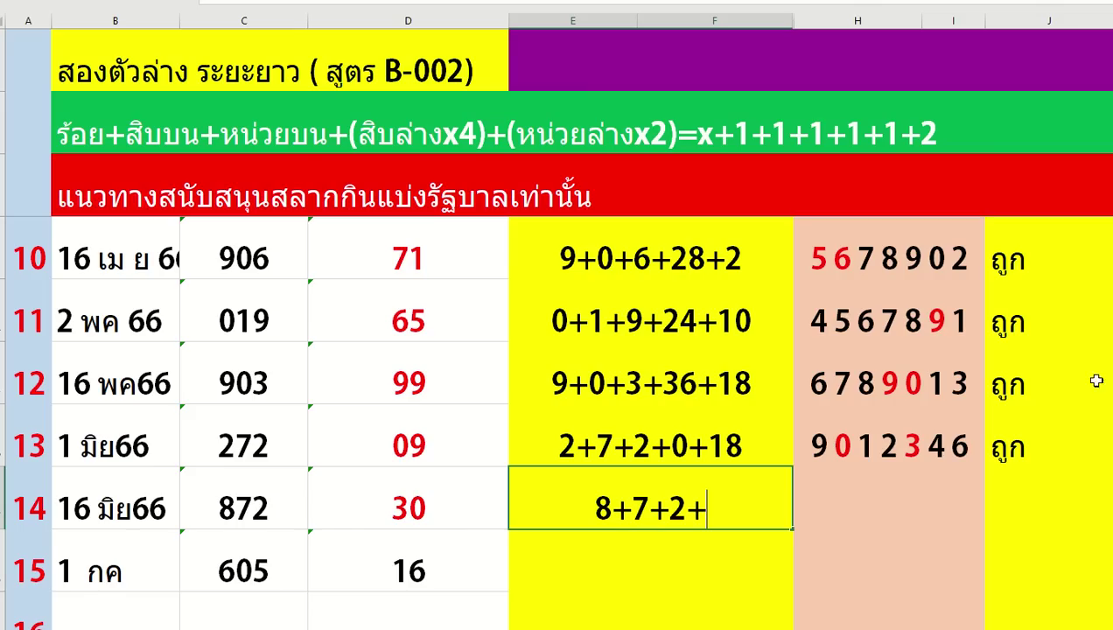
key(F2)
text(12+)
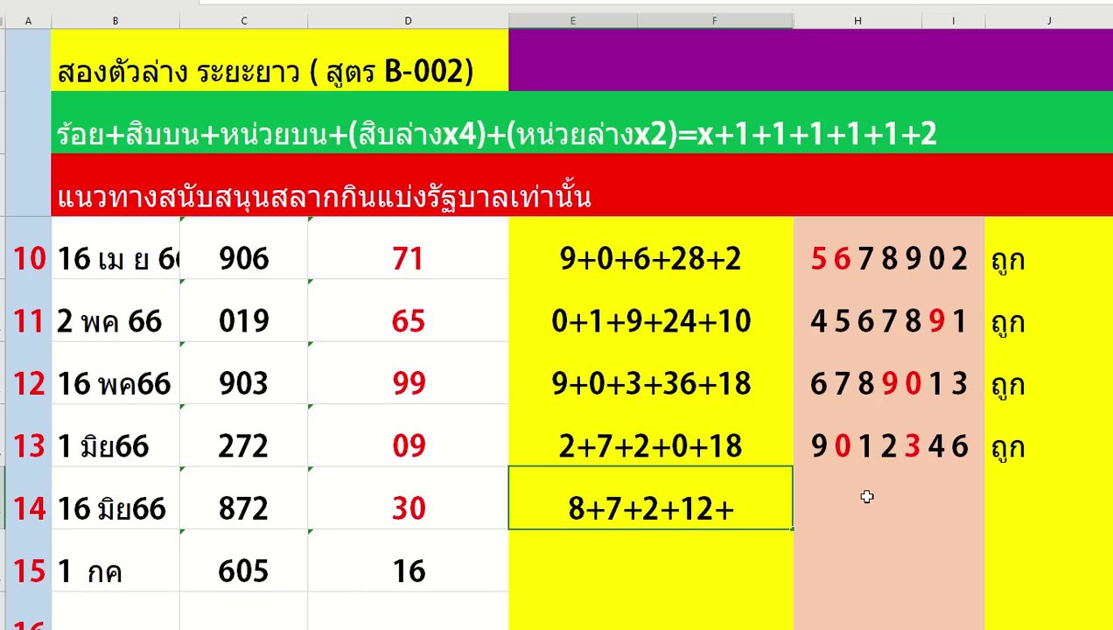